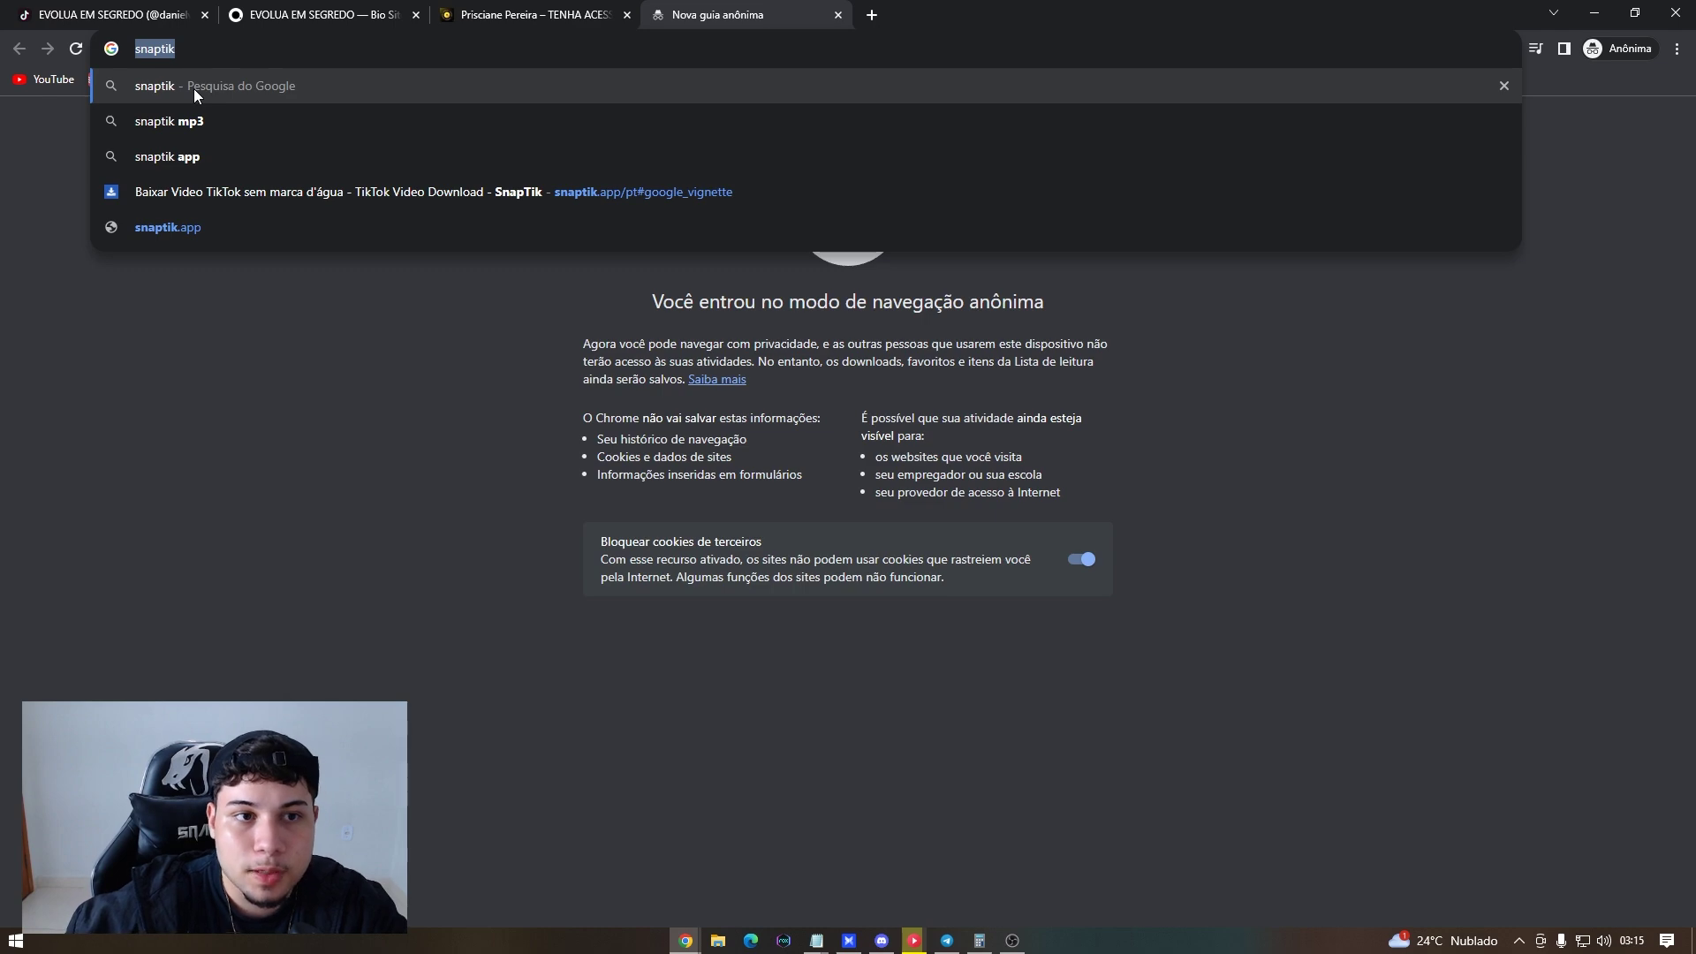
# Step: Close the new search tab, mute the motivational TikTok video and skim through its scenes
pyautogui.hotkey('ctrl', 'w')
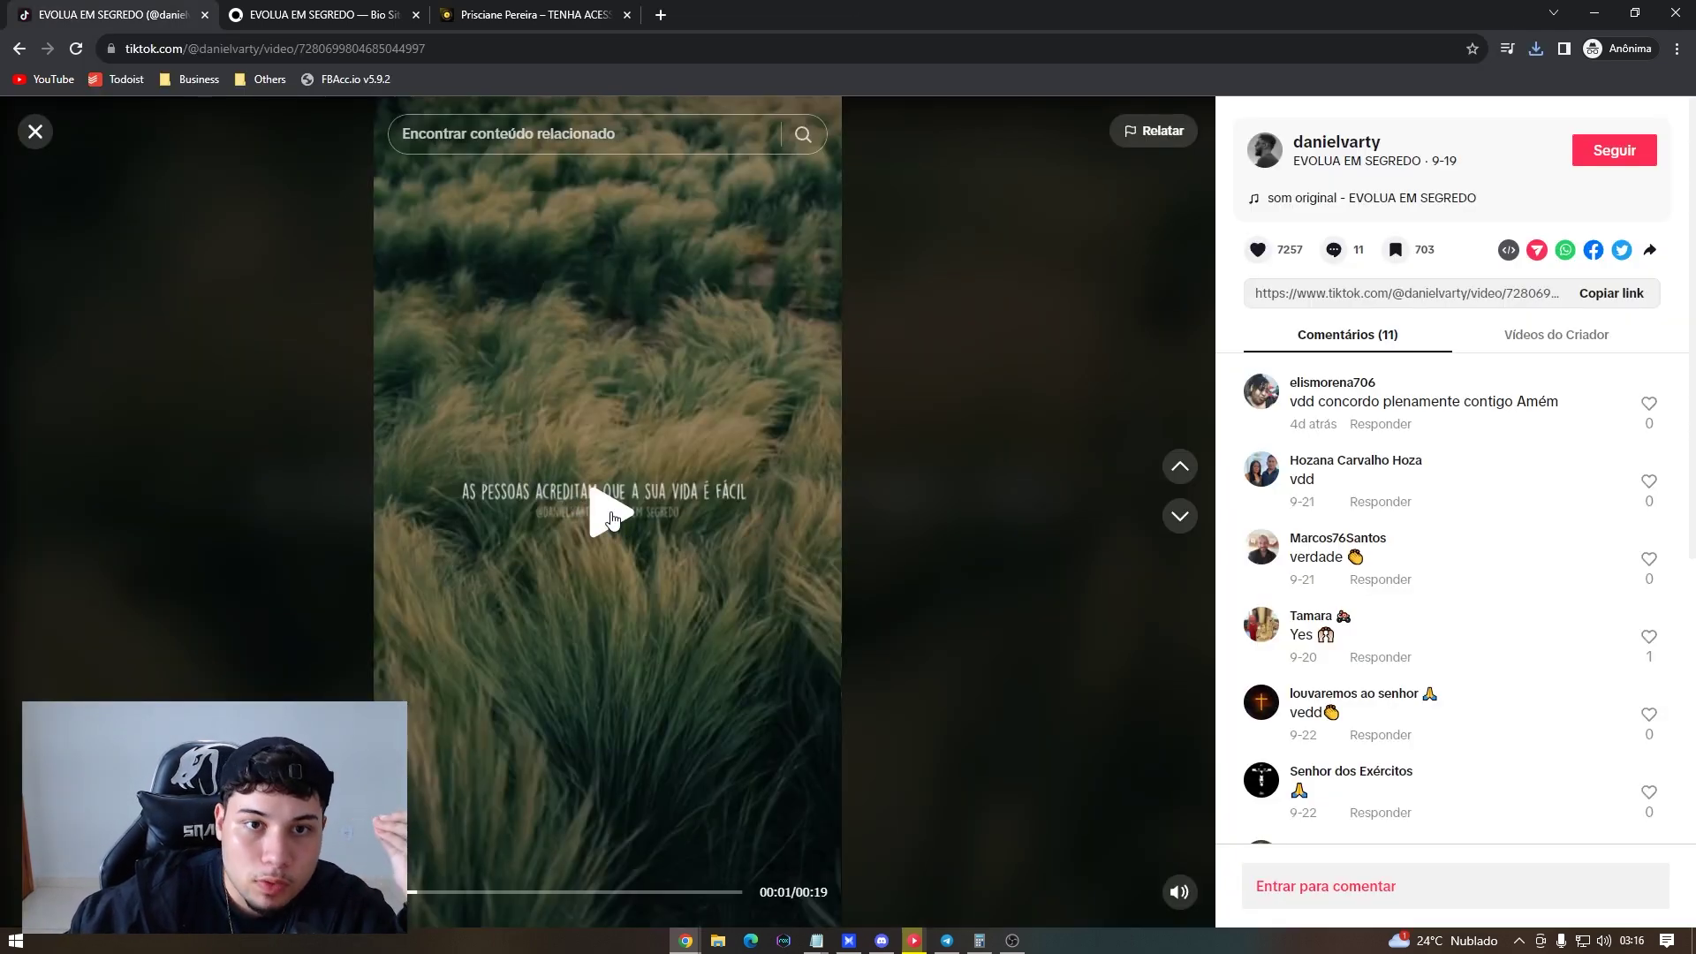
pyautogui.click(1179, 892)
pyautogui.click(559, 760)
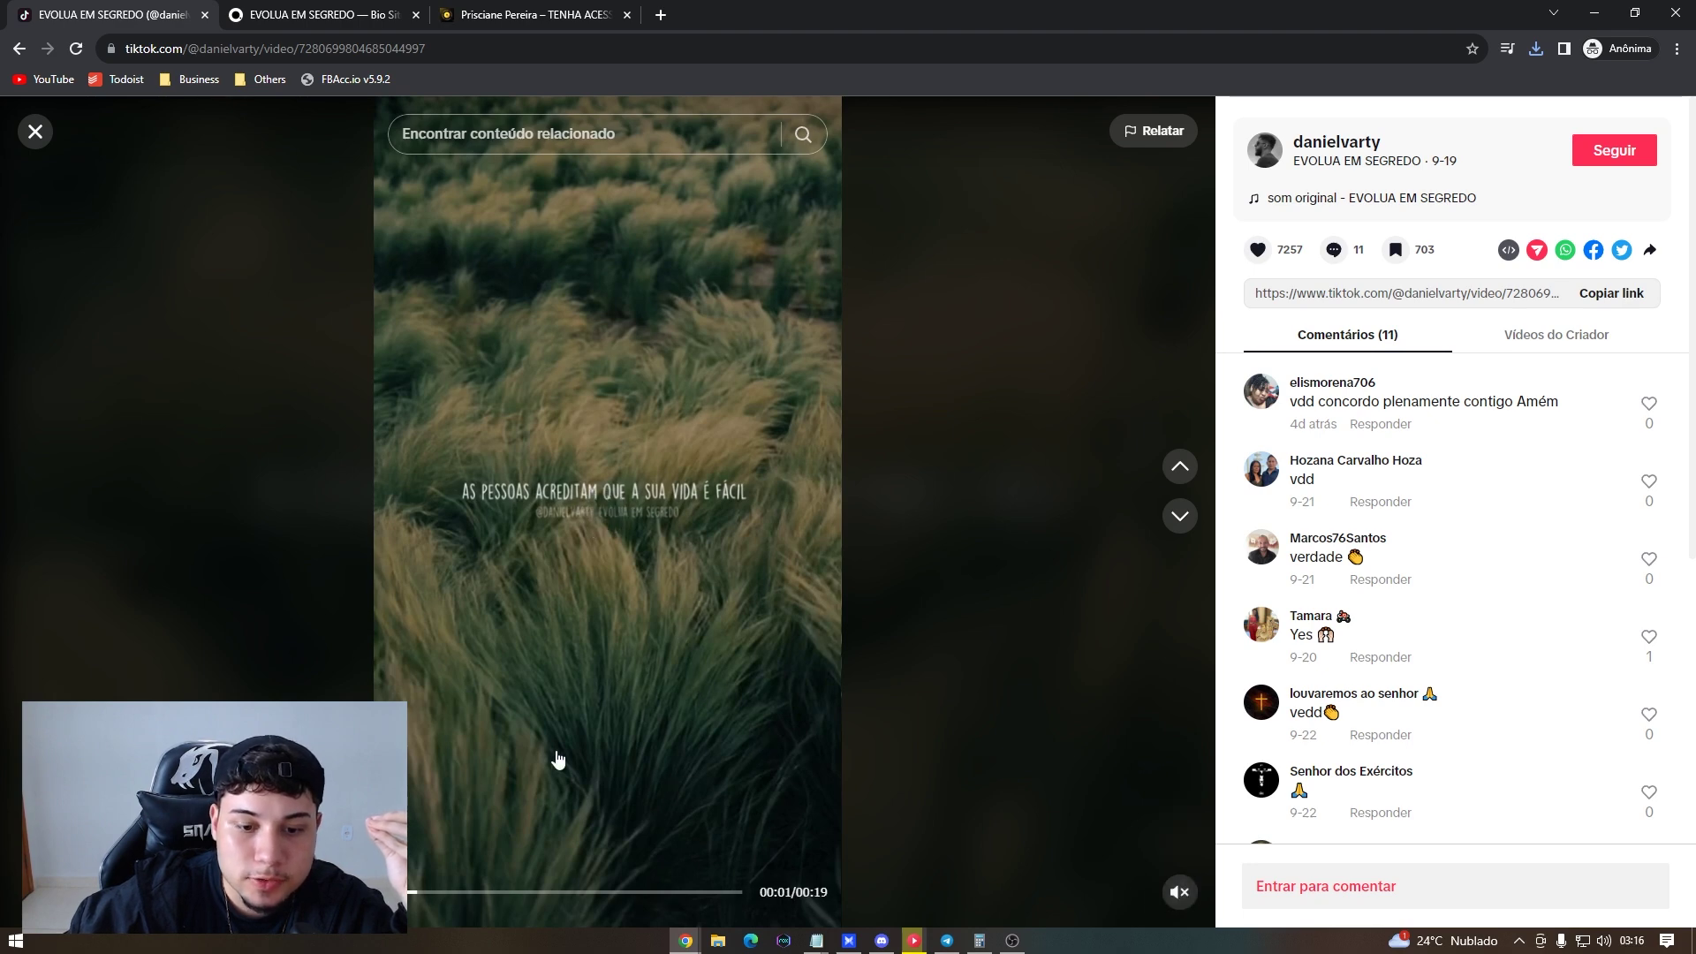
pyautogui.click(452, 886)
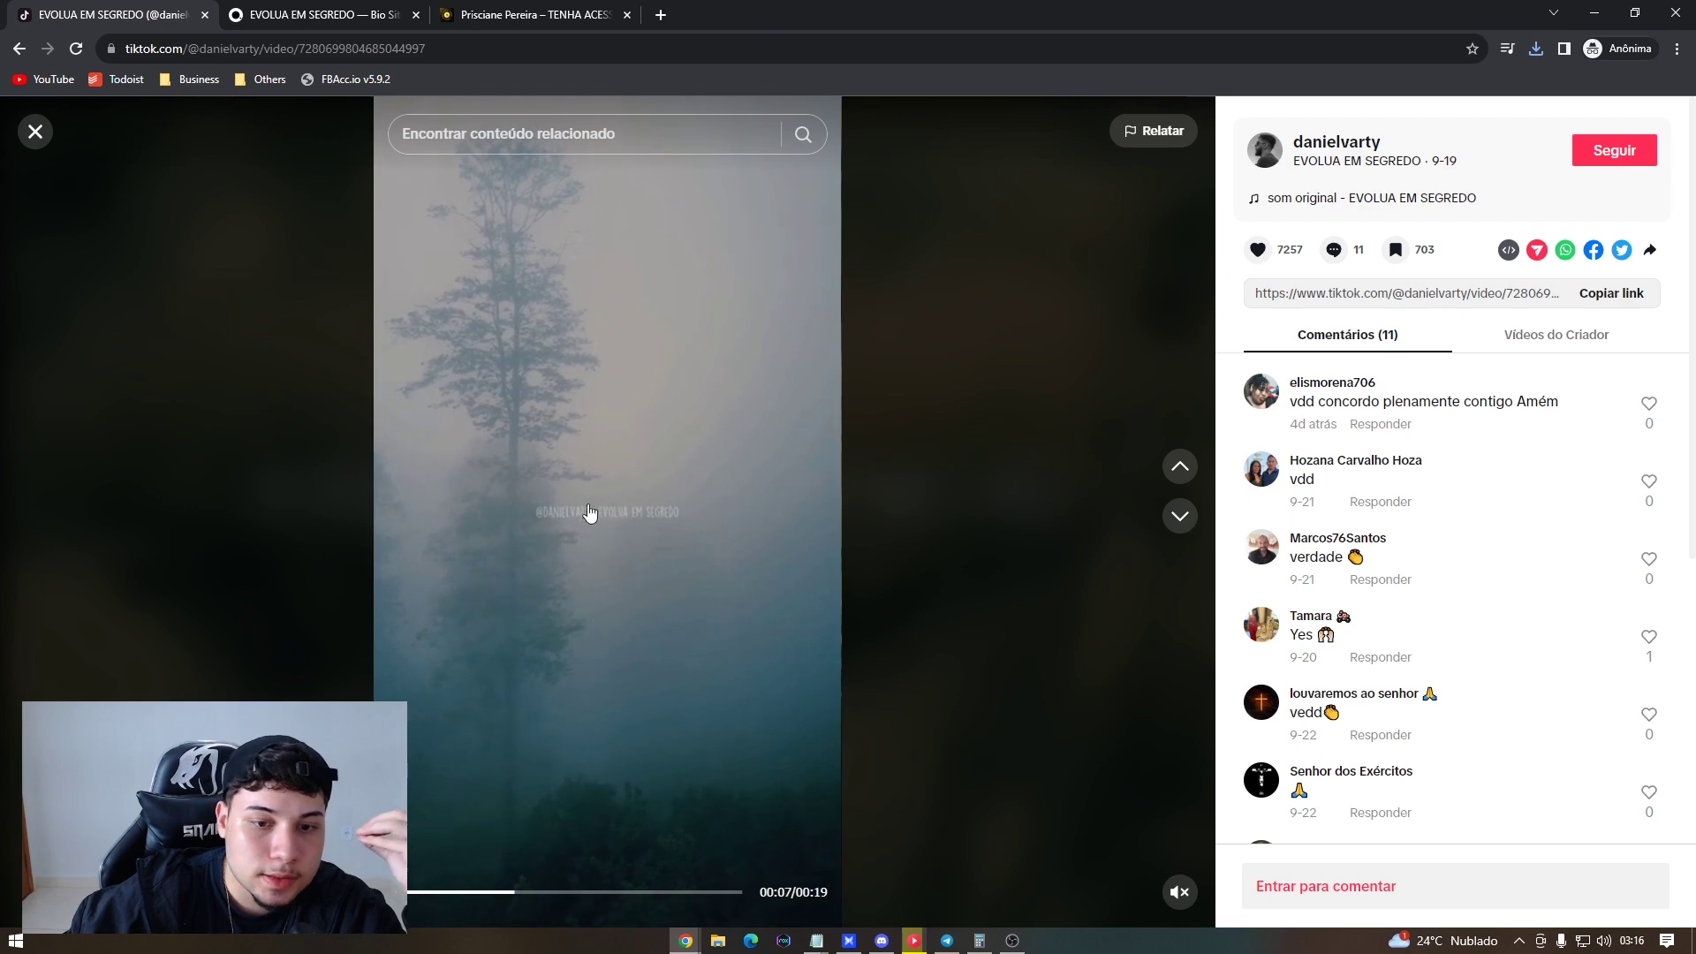
pyautogui.click(627, 893)
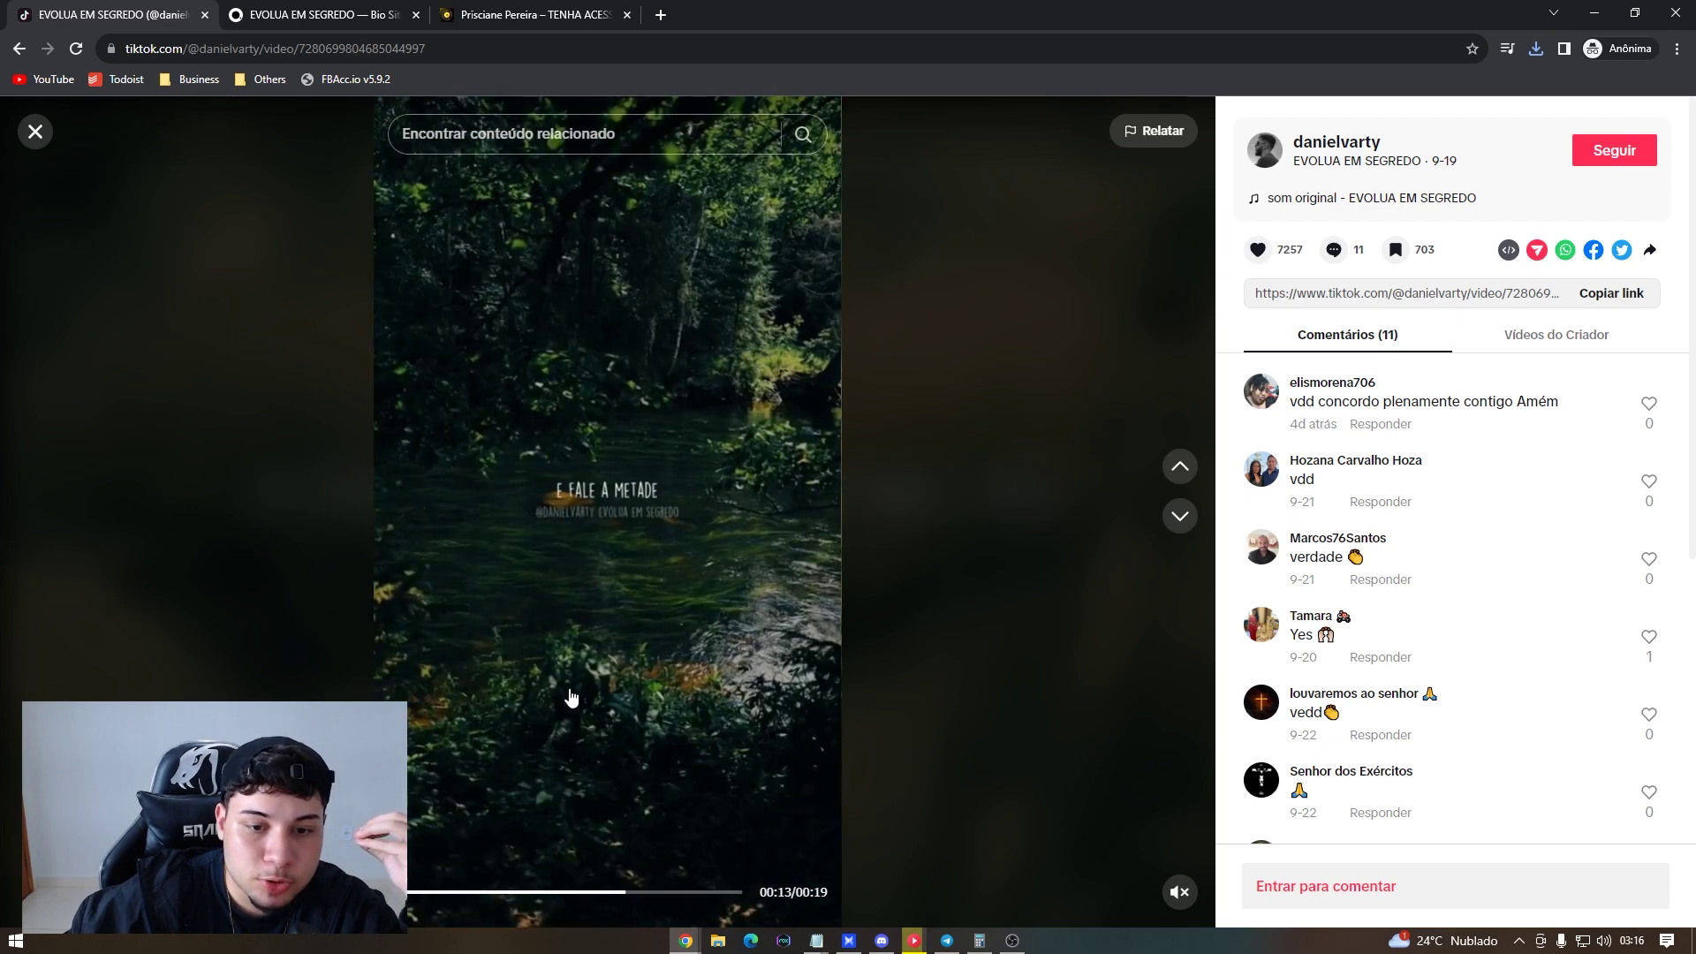
pyautogui.click(543, 893)
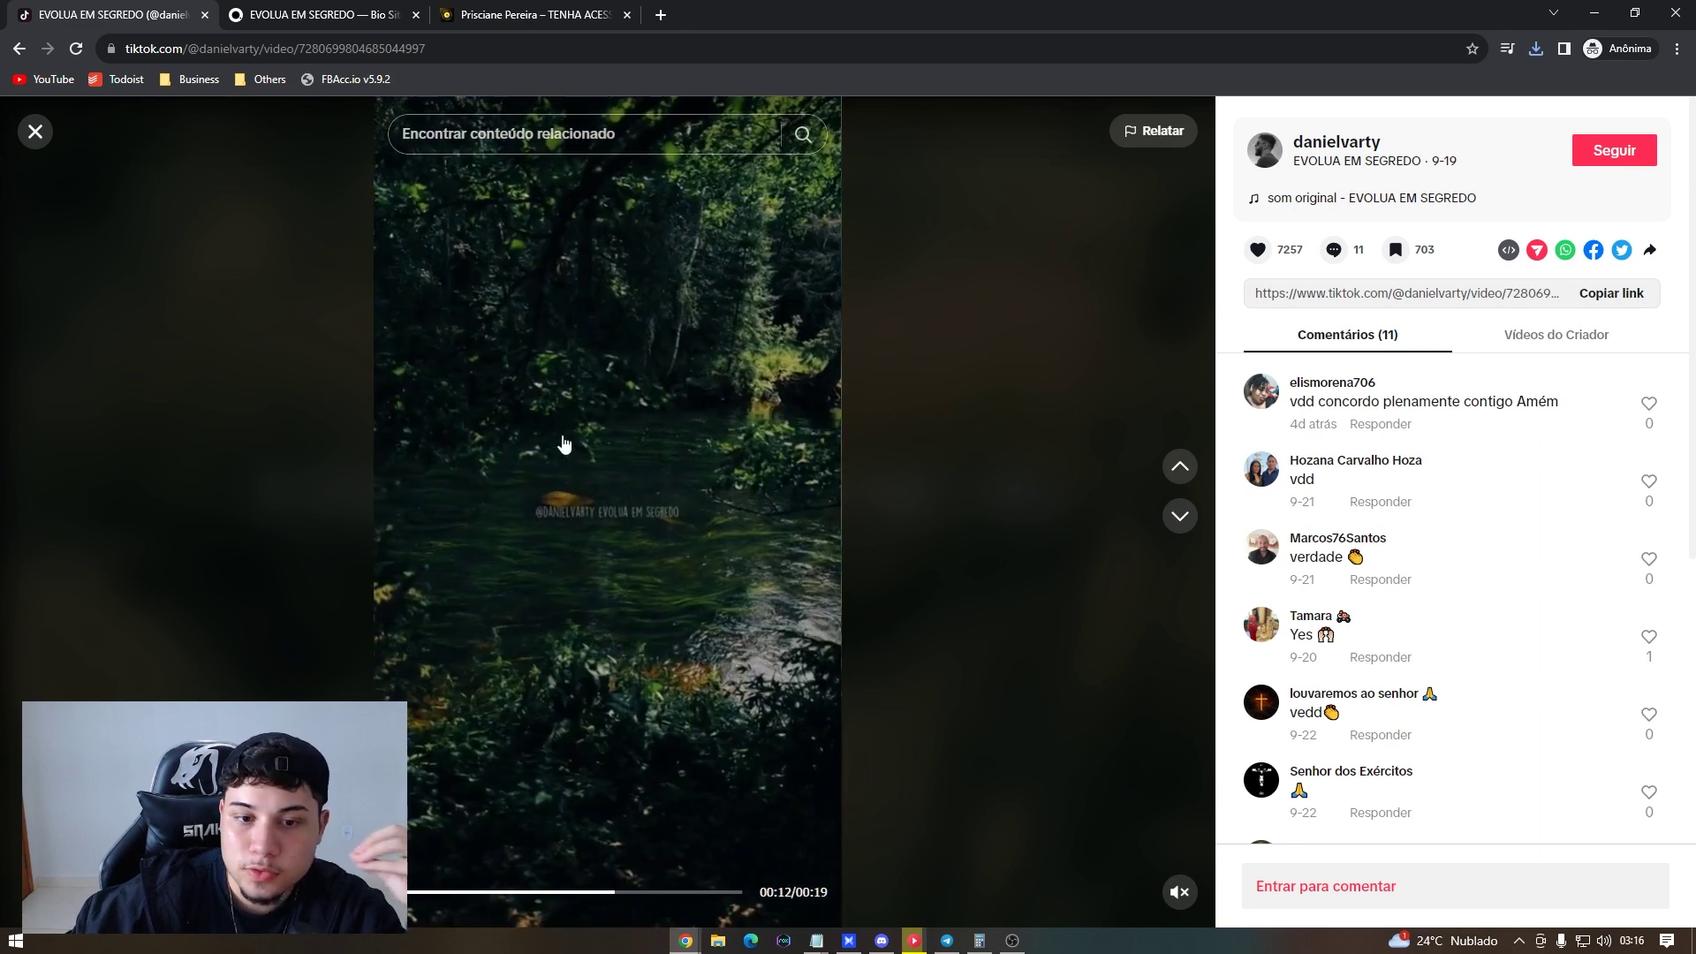
pyautogui.click(563, 446)
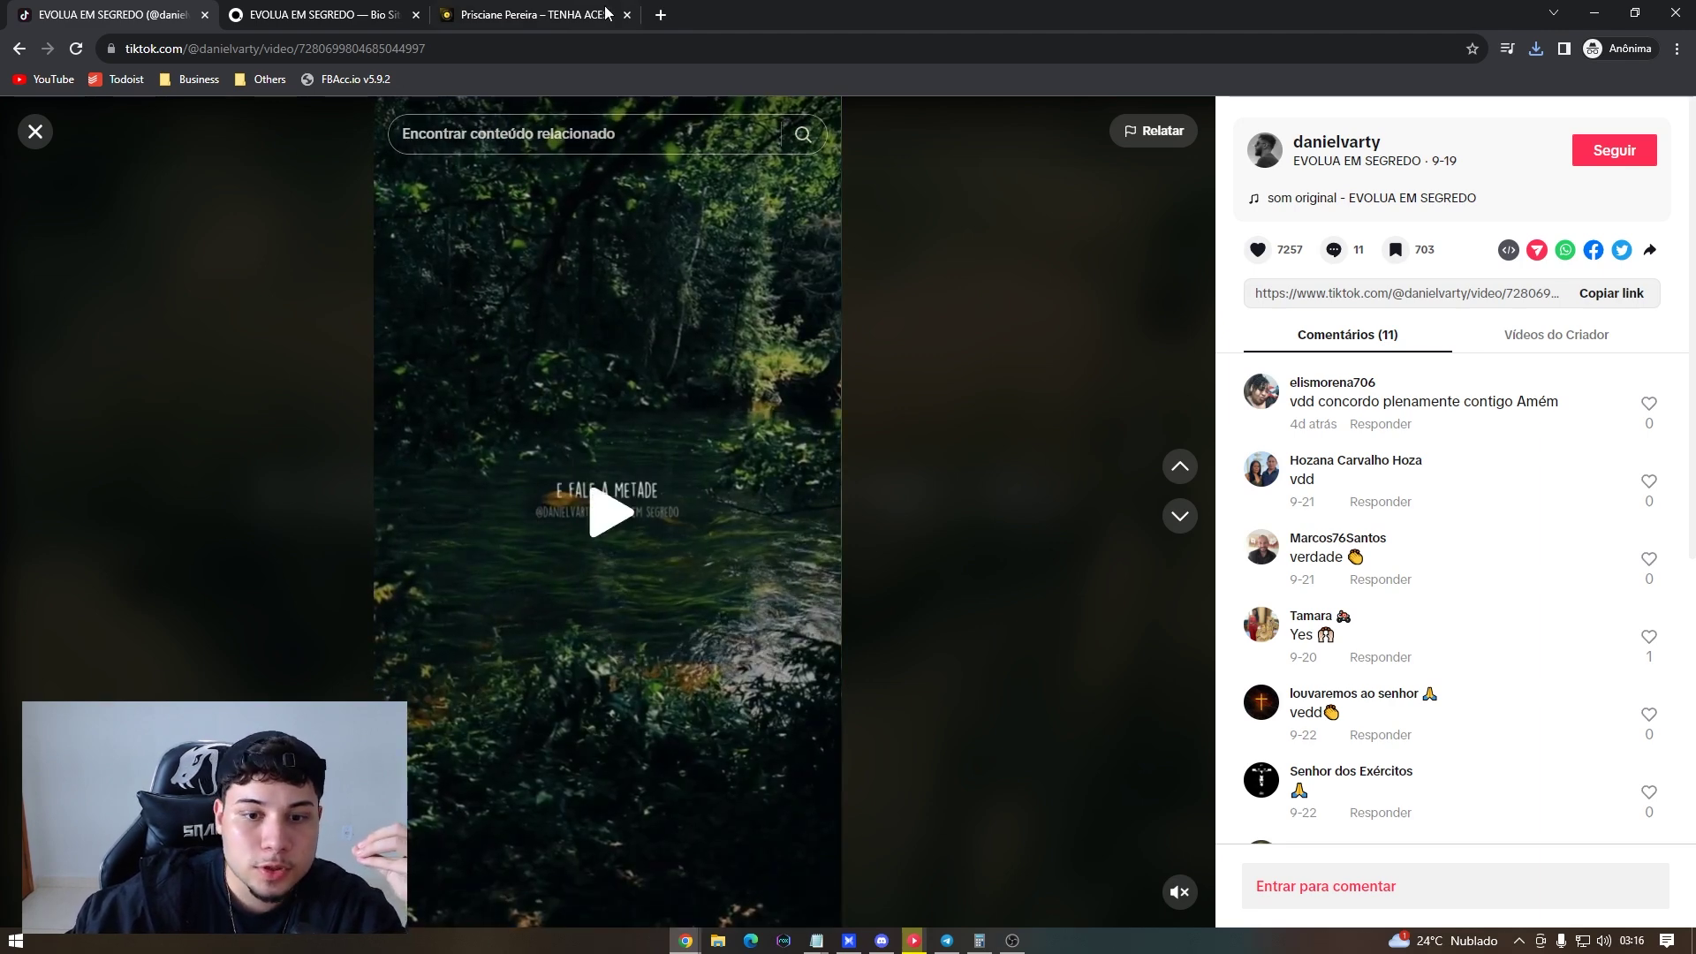
# Step: Browse the Pinterest results for "videos natureza" and view the sunset field and ocean waves video pins
pyautogui.click(660, 17)
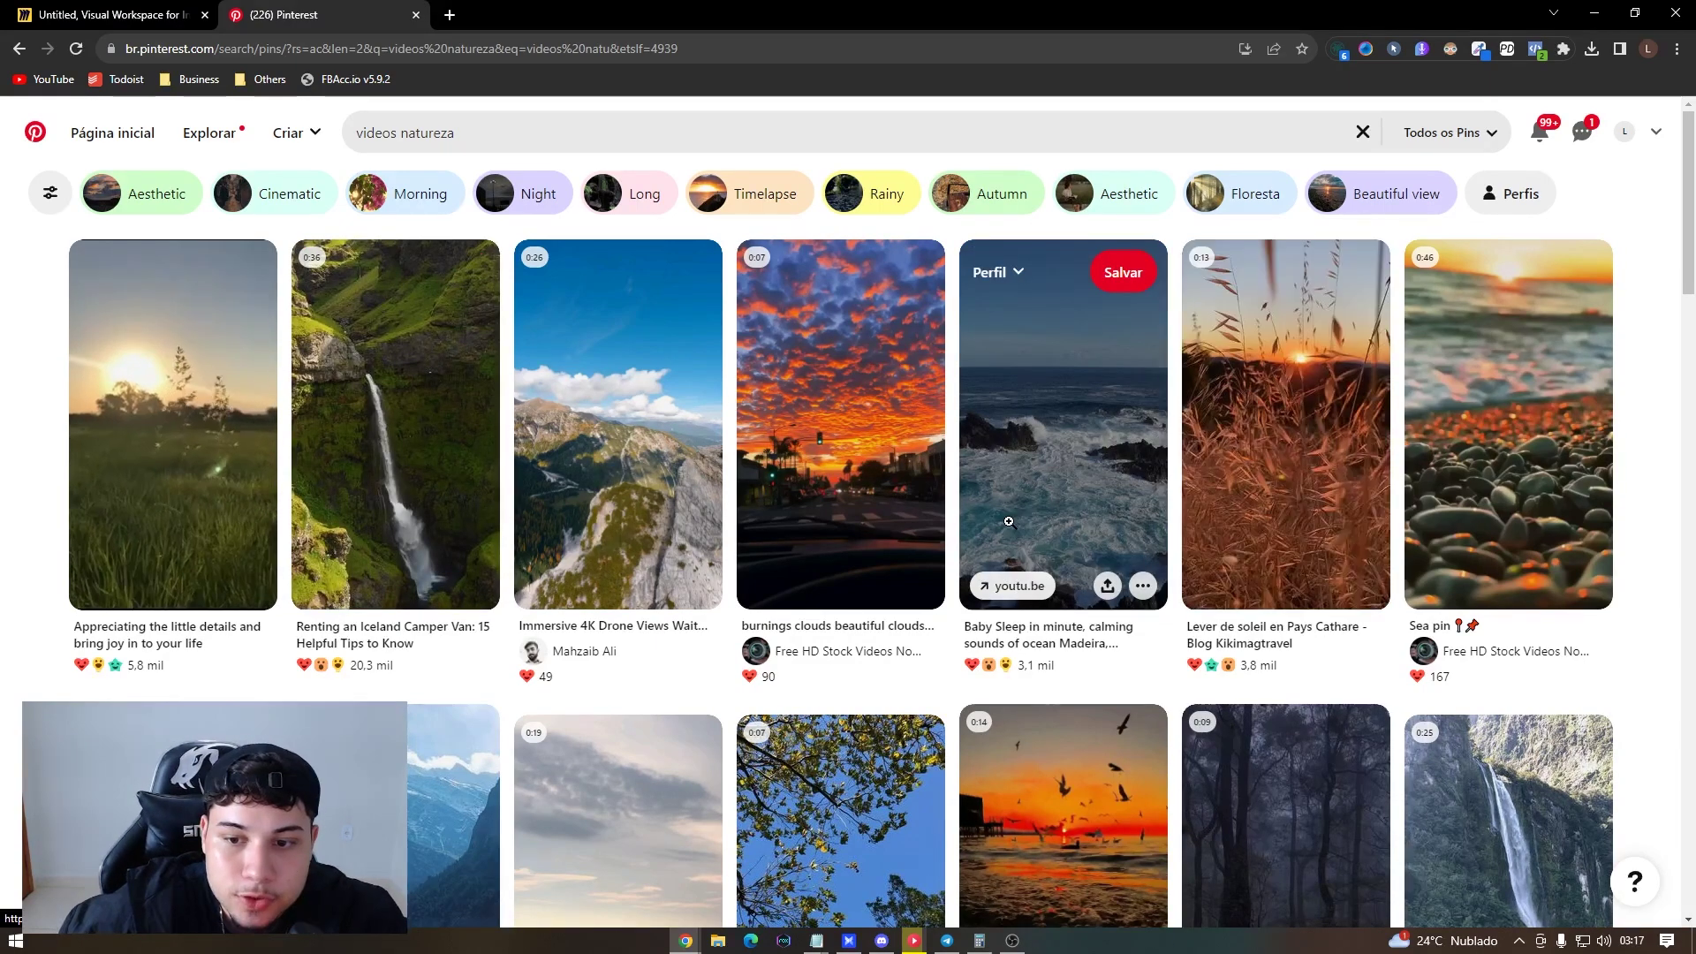
pyautogui.scroll(-4, 1007, 516)
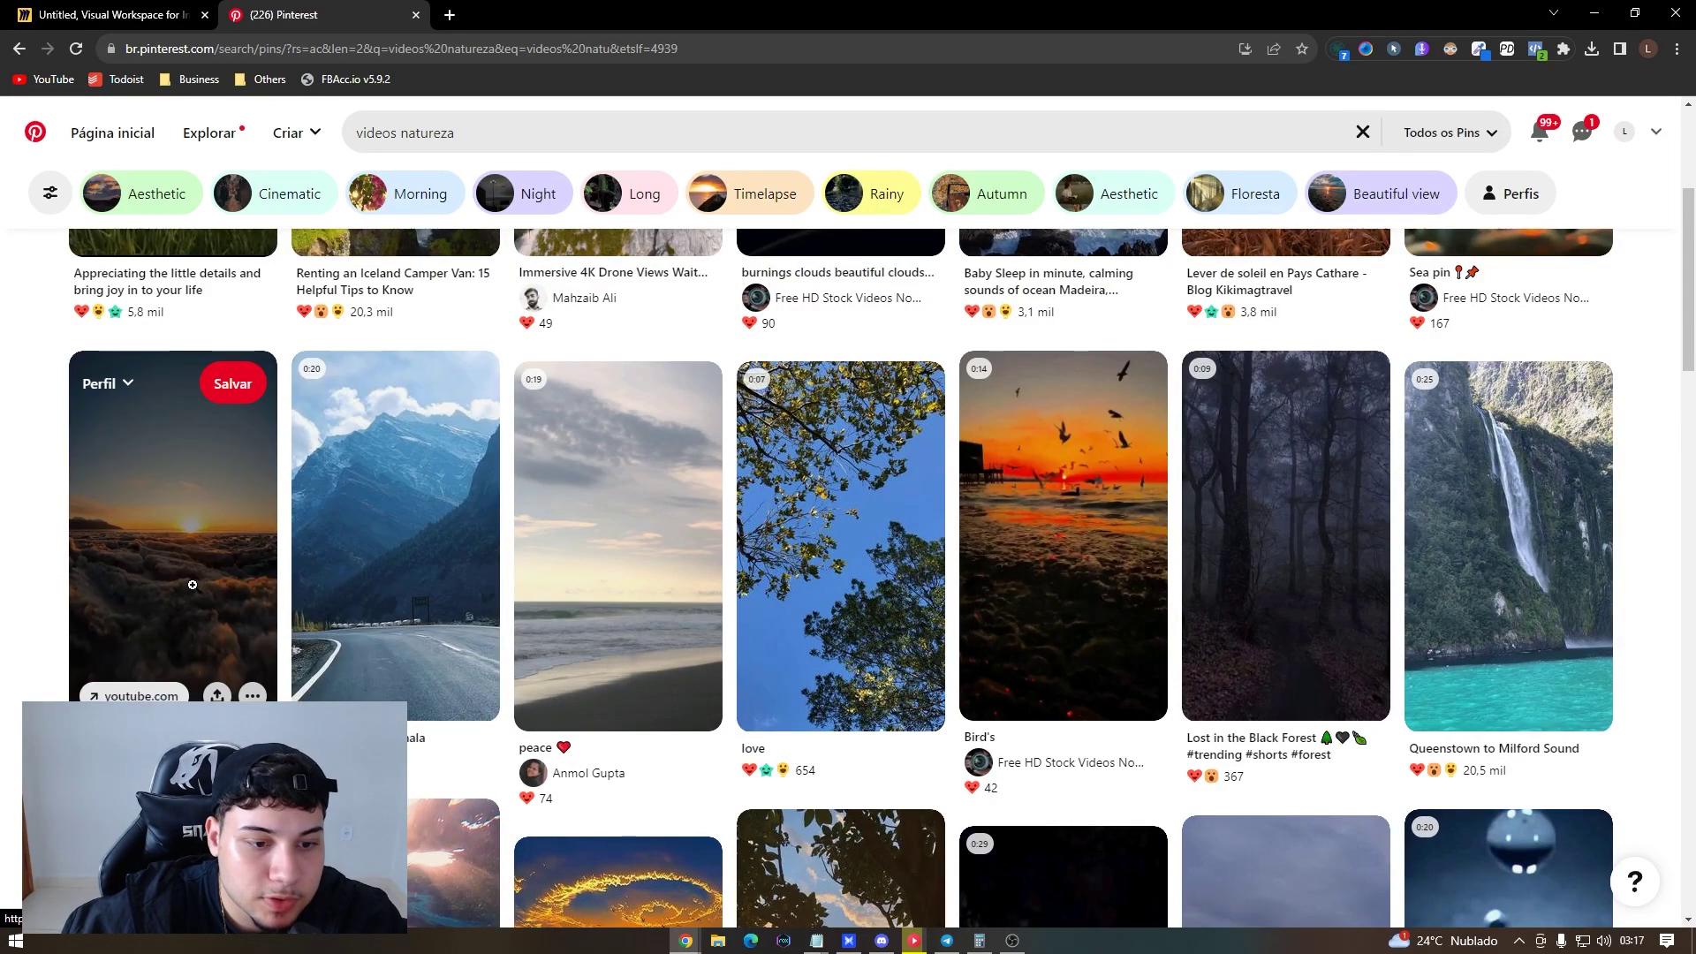
pyautogui.scroll(4, 521, 618)
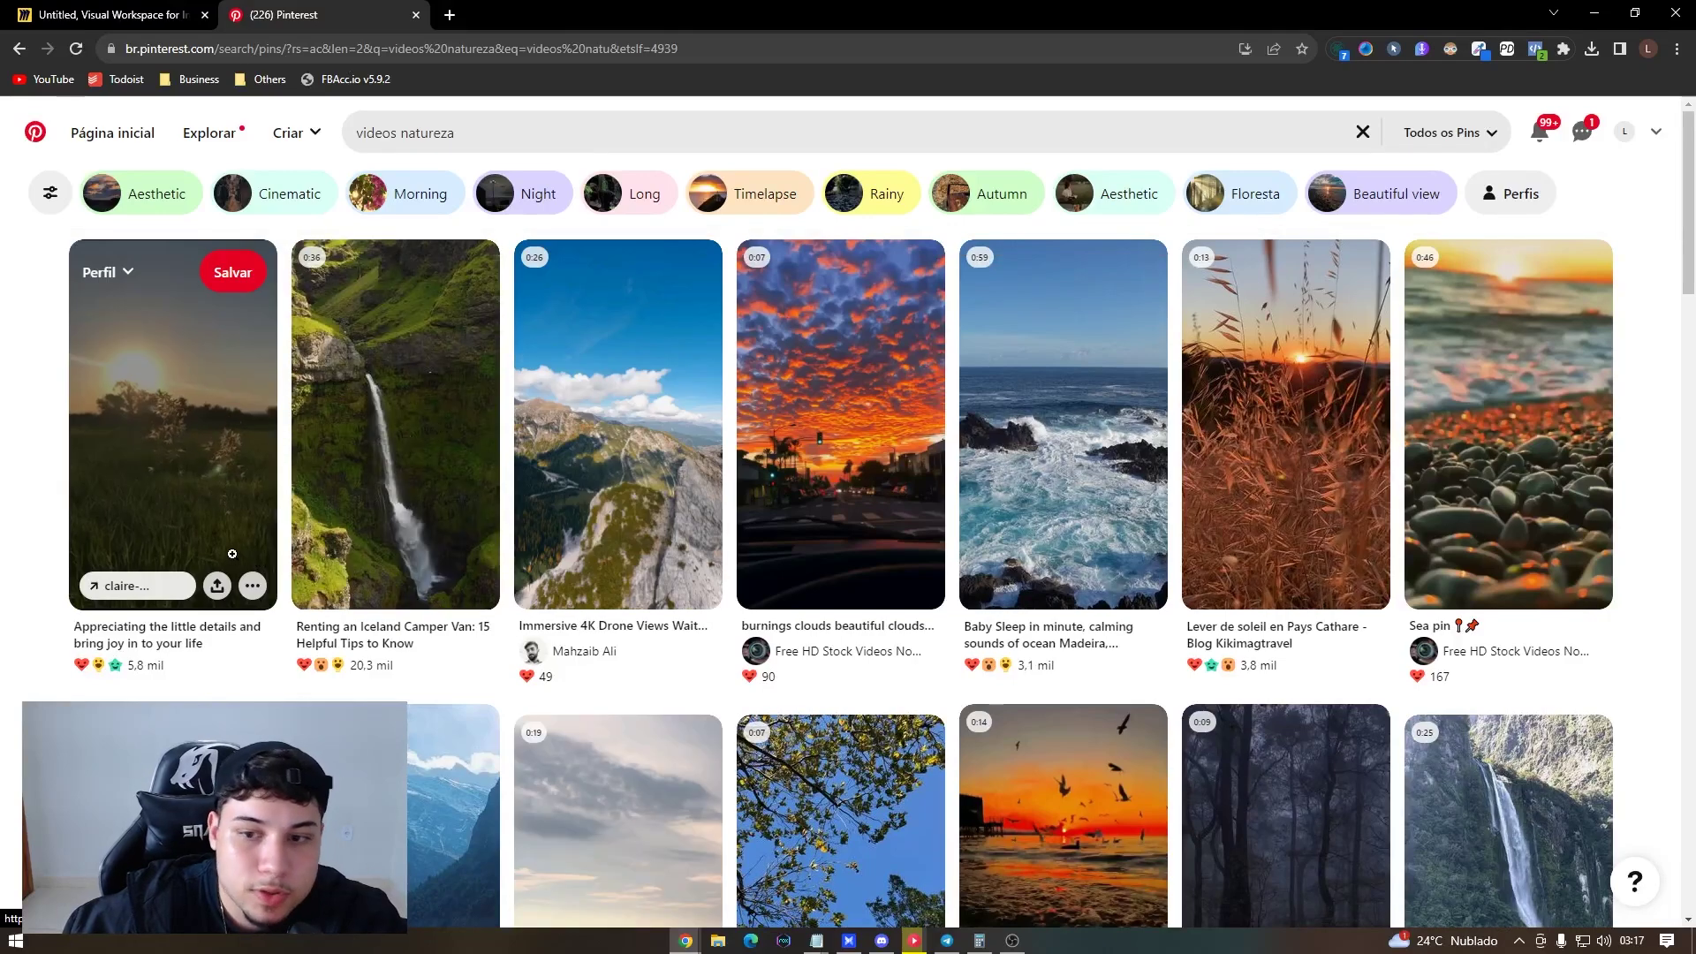
pyautogui.click(628, 33)
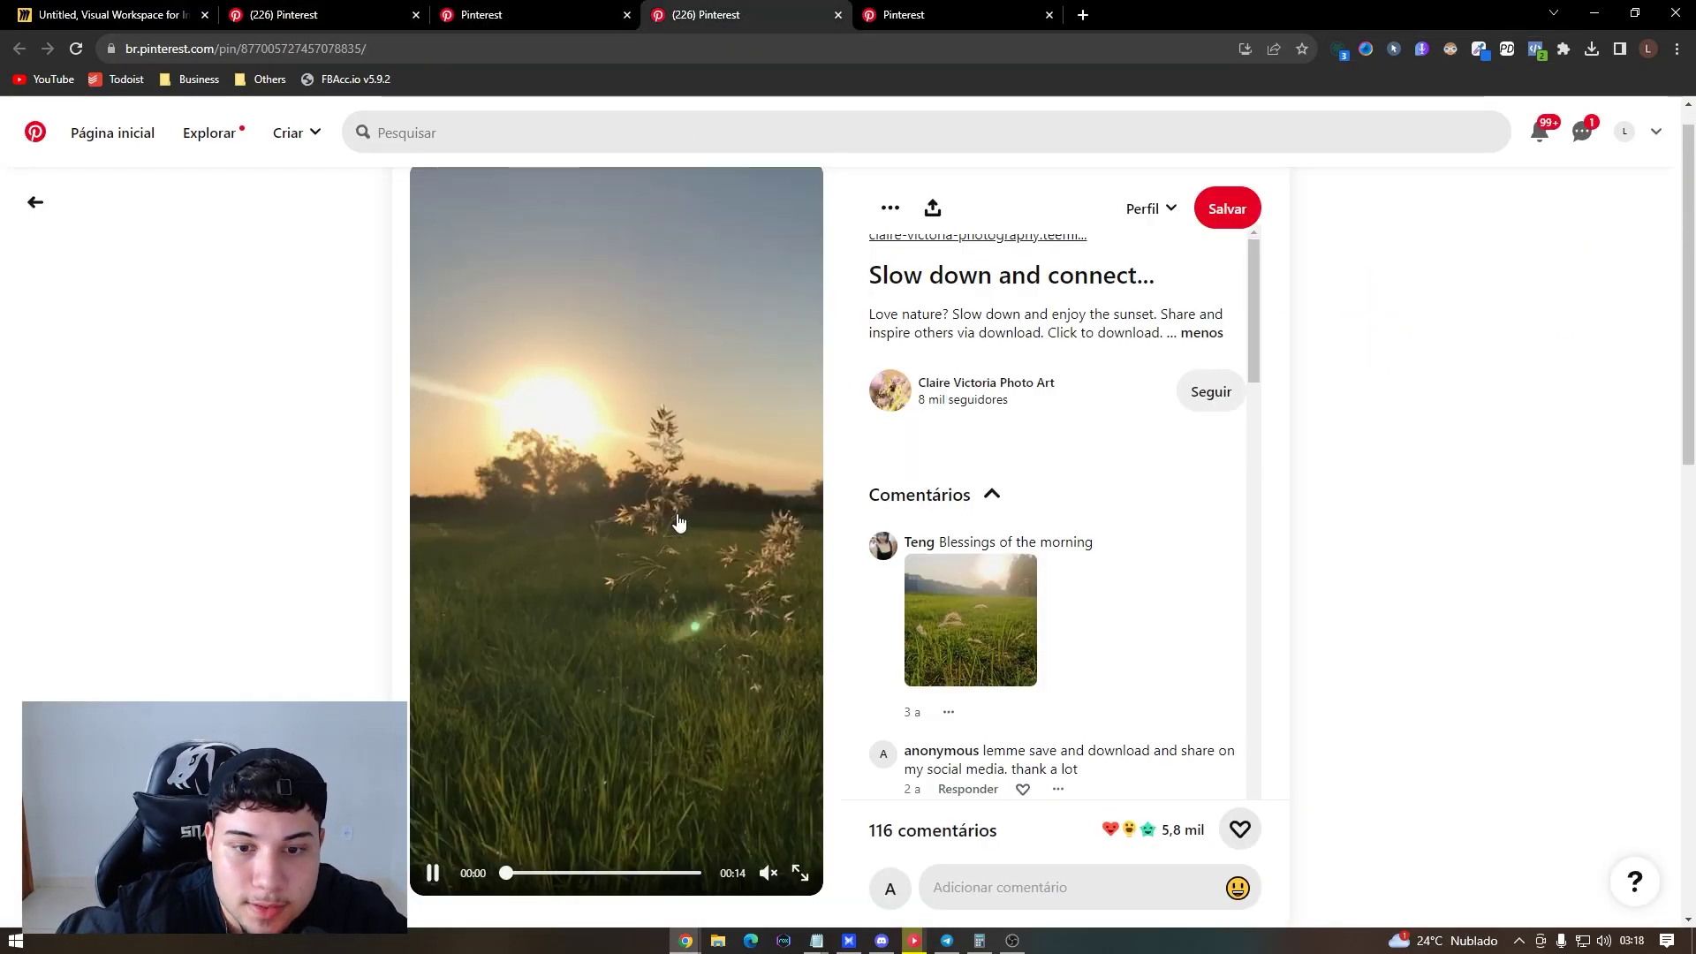
pyautogui.click(742, 15)
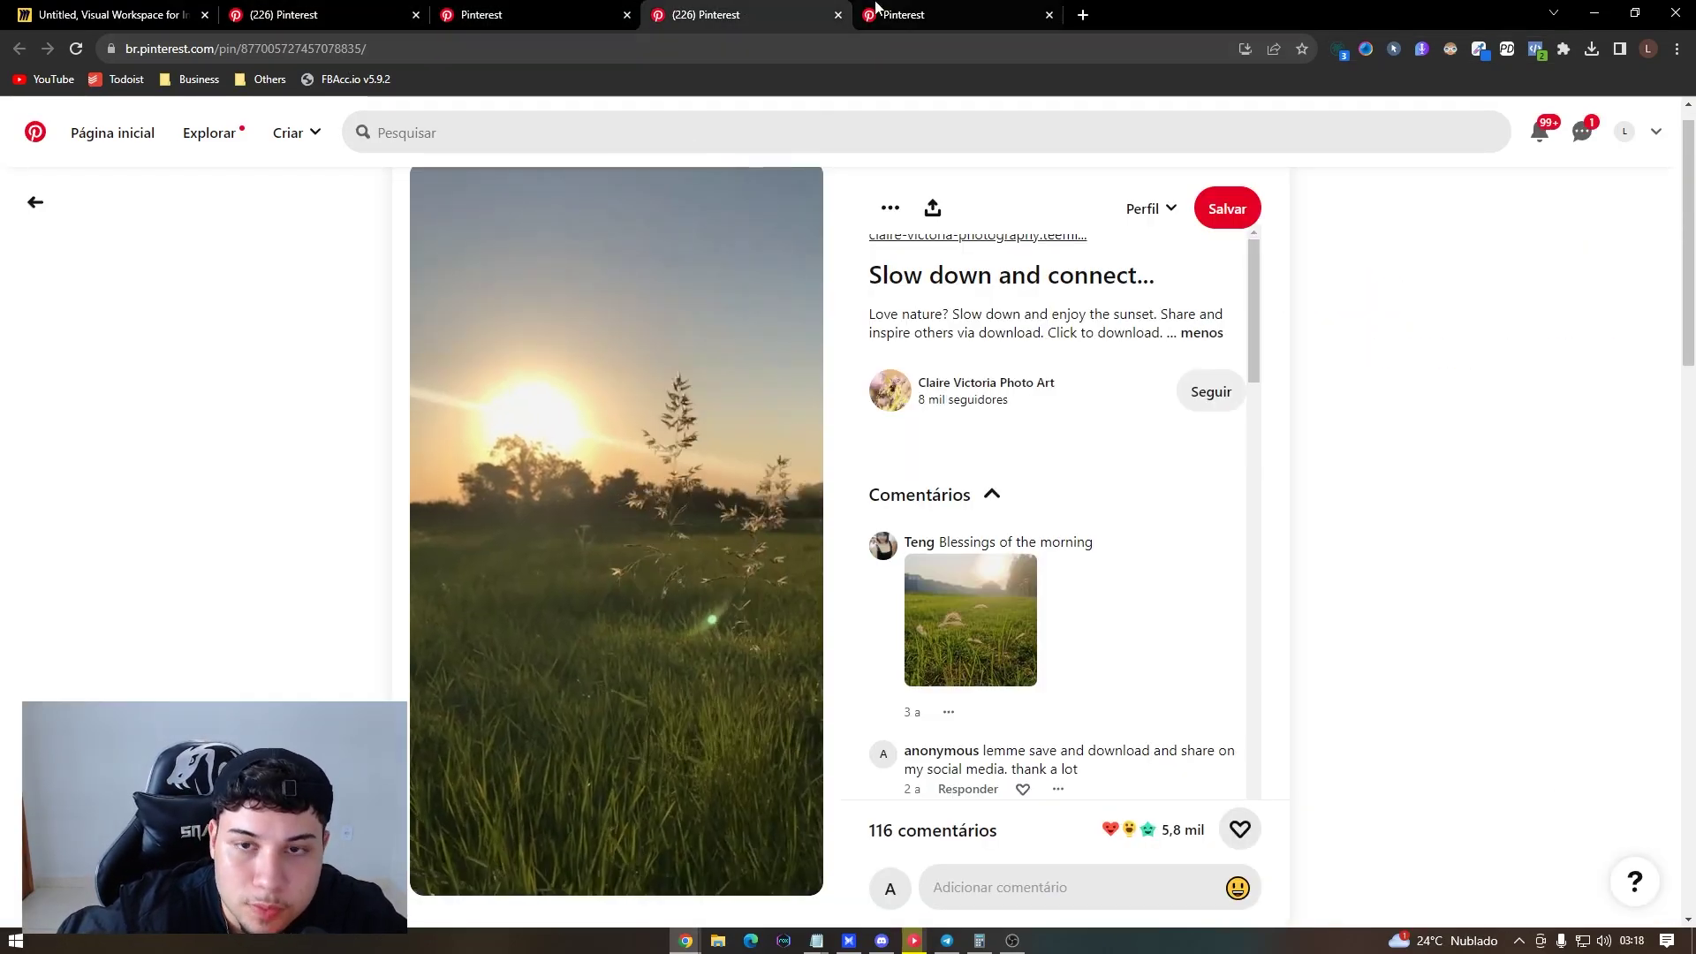
pyautogui.hotkey('ctrl', 'Tab')
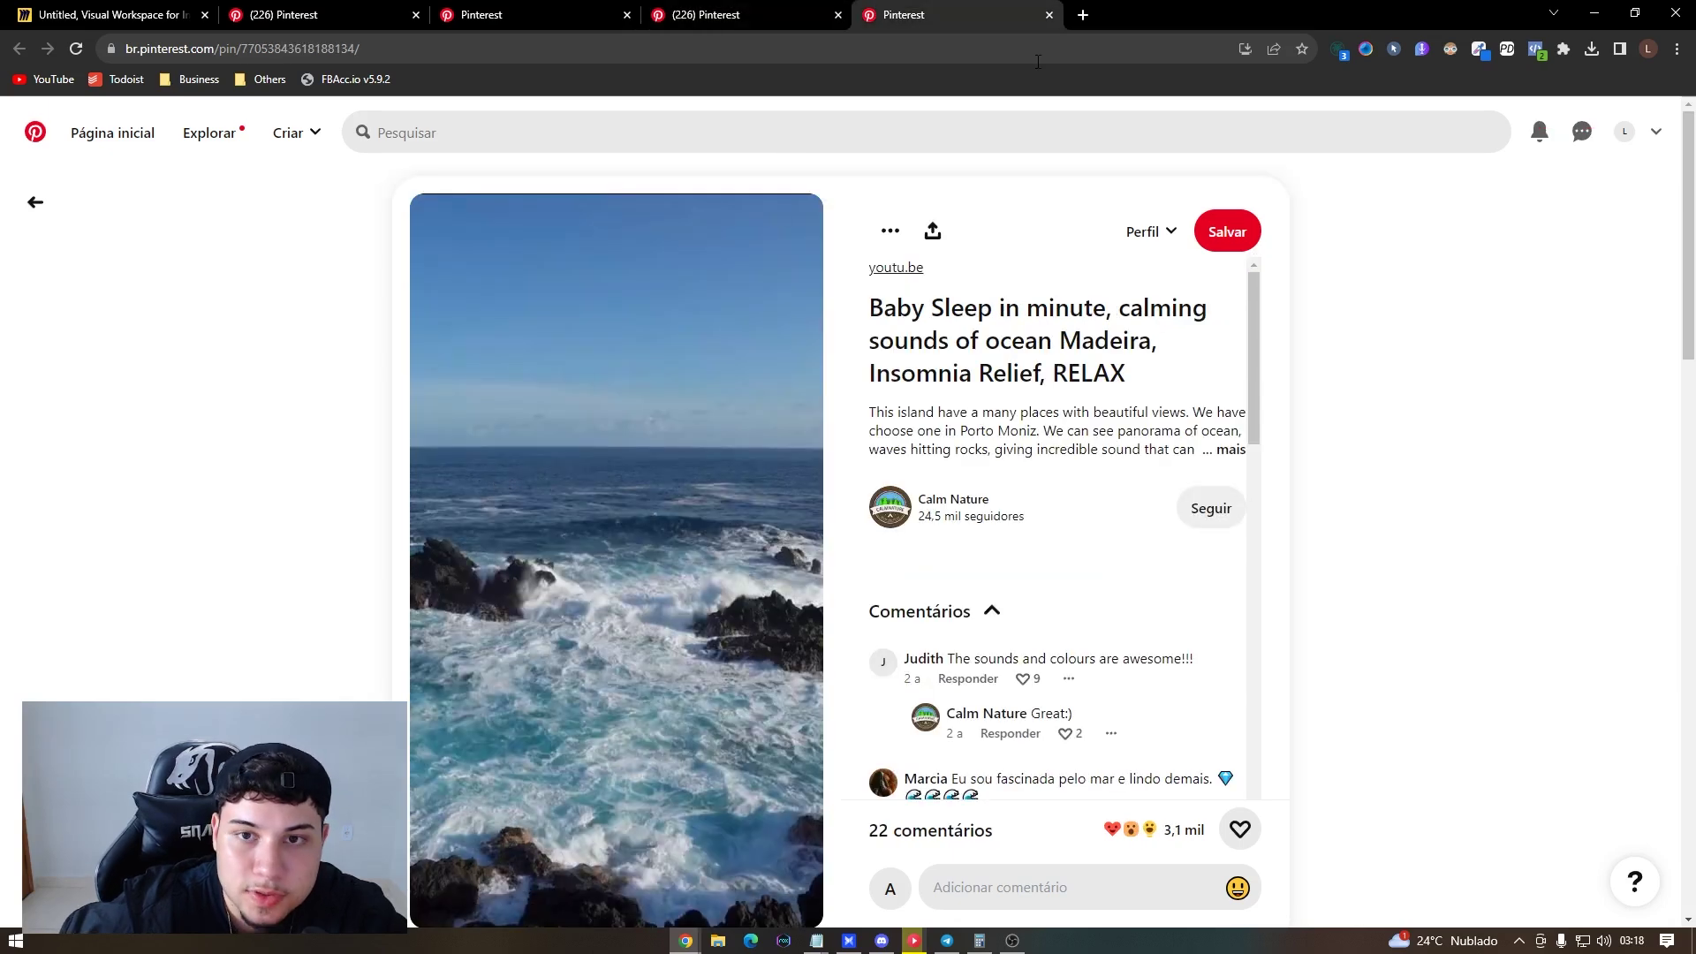
# Step: Search Google for "baixar video do pinterest", open the Pocbi downloader and paste the video link
pyautogui.click(1086, 15)
pyautogui.write('baixar')
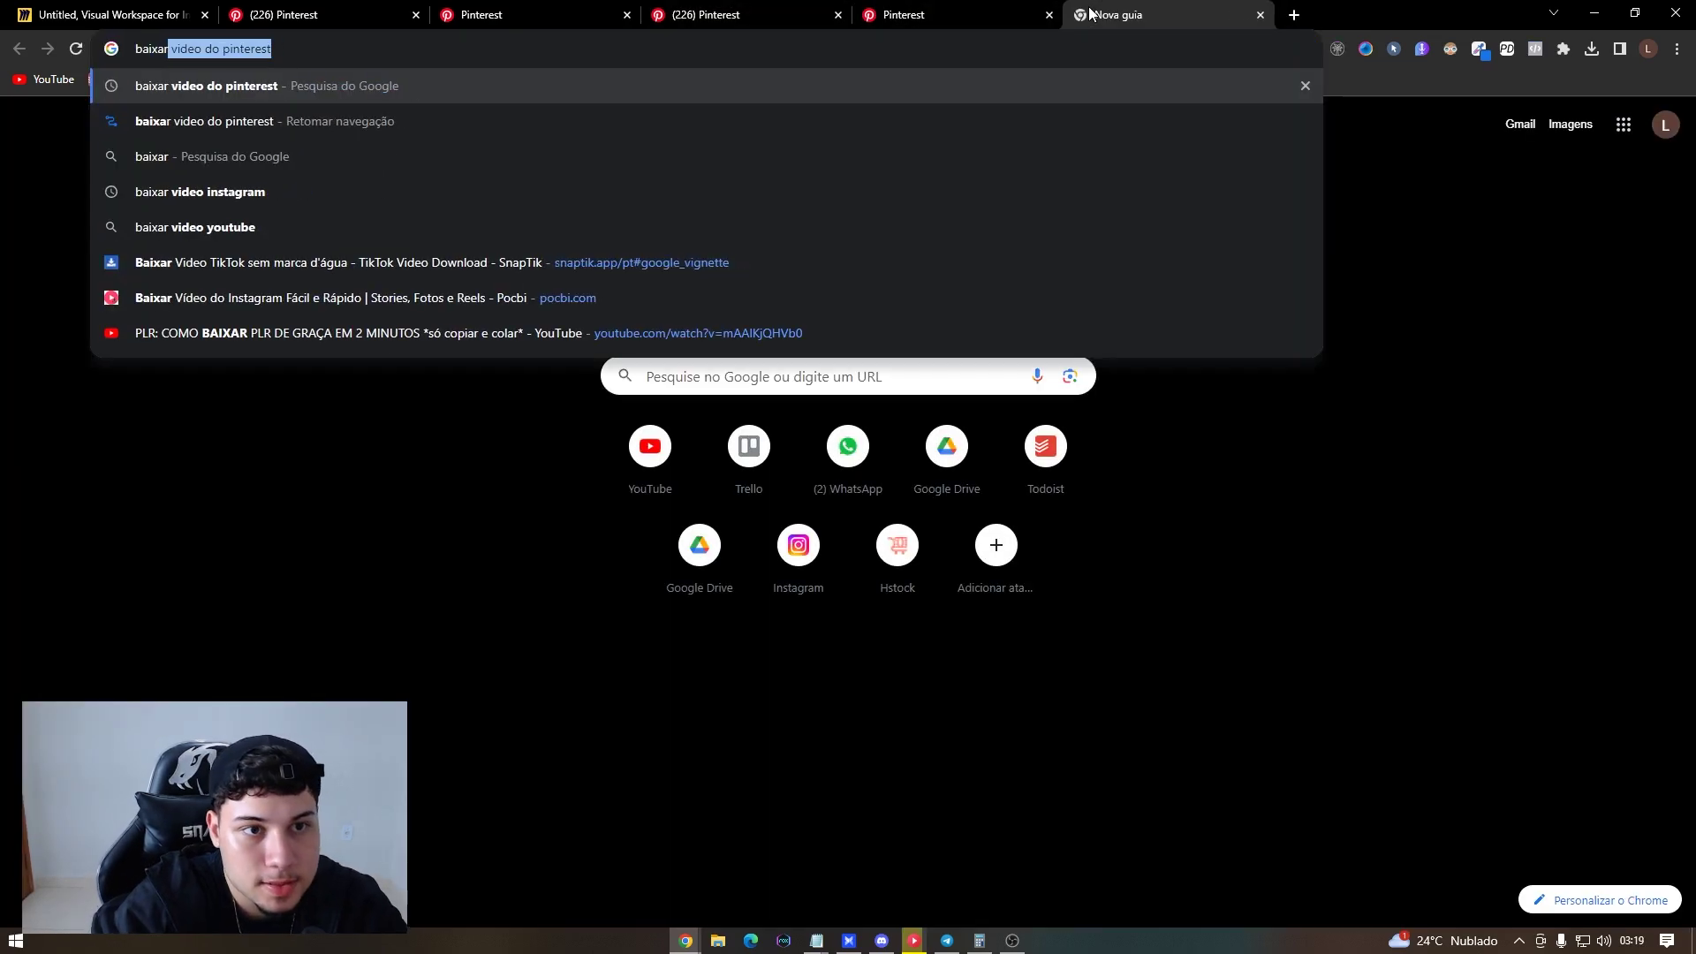
pyautogui.press('Return')
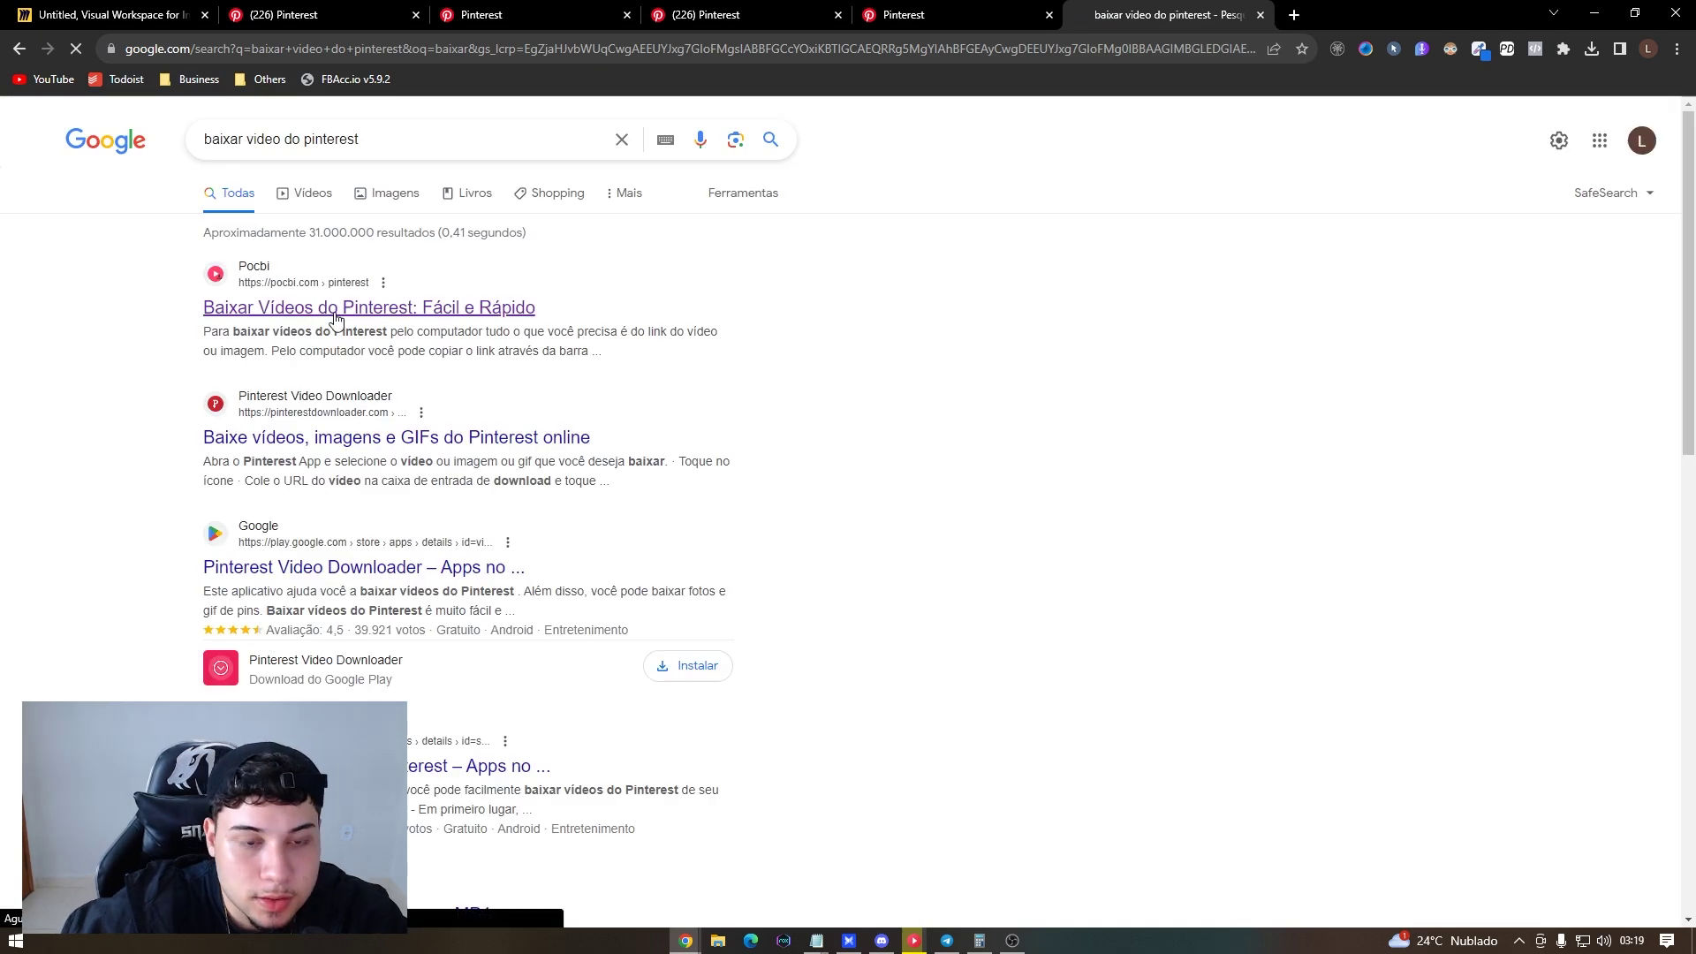
pyautogui.click(274, 306)
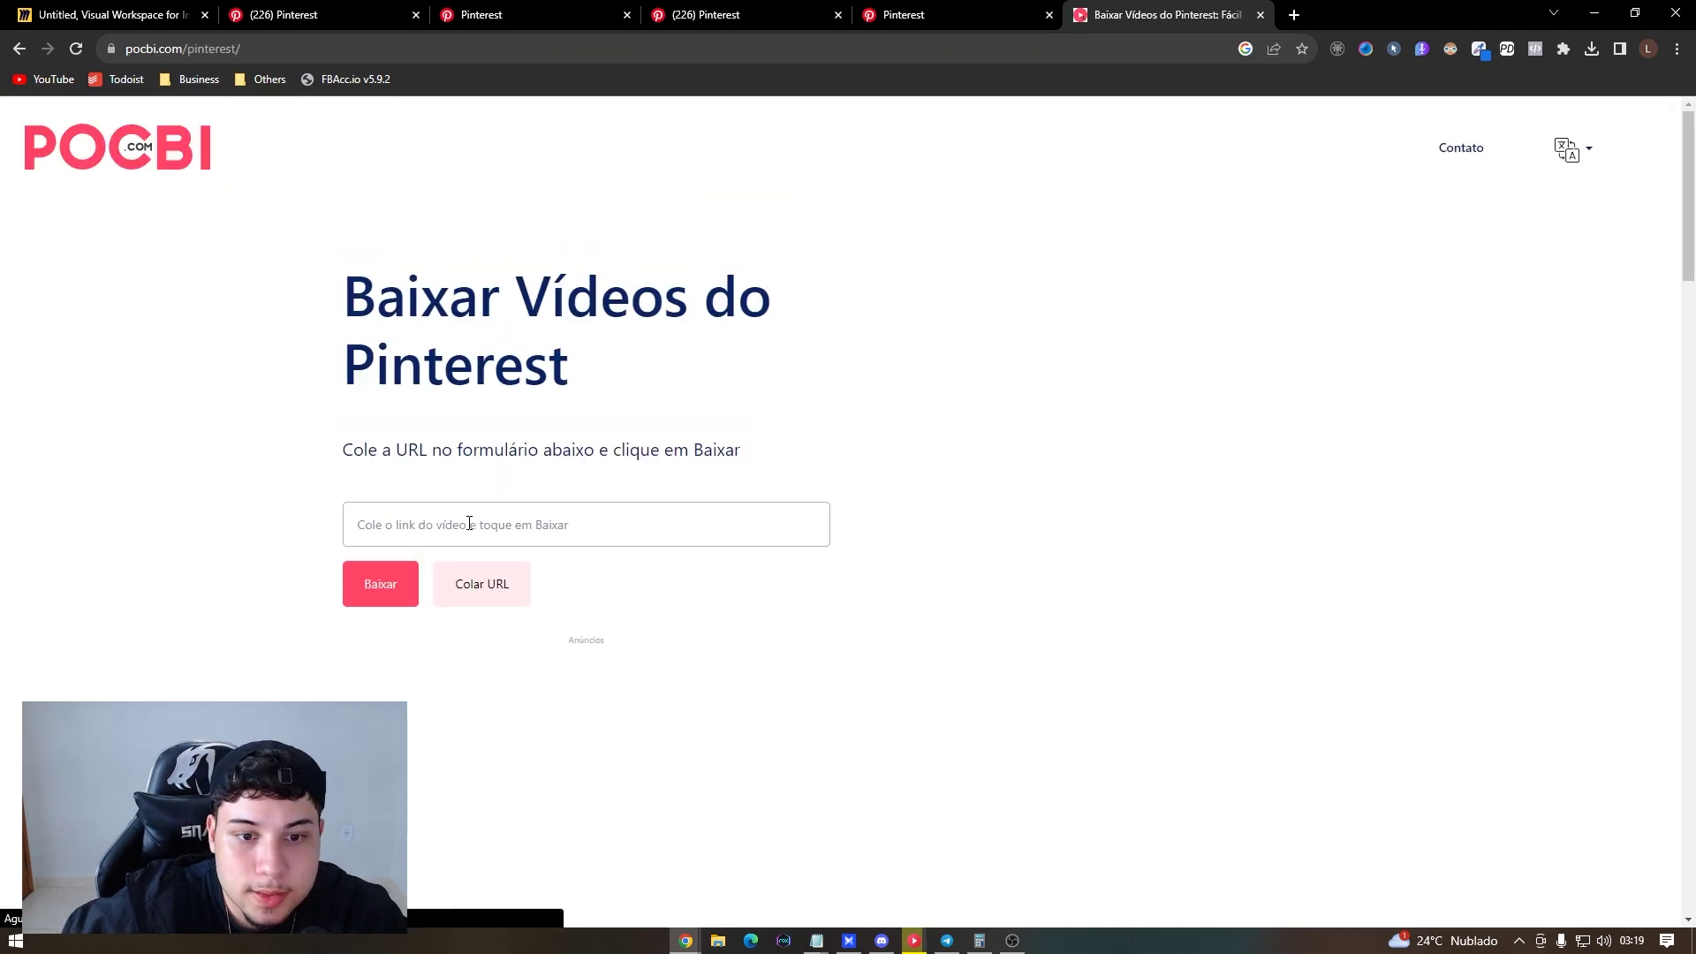
pyautogui.hotkey('ctrl', 'v')
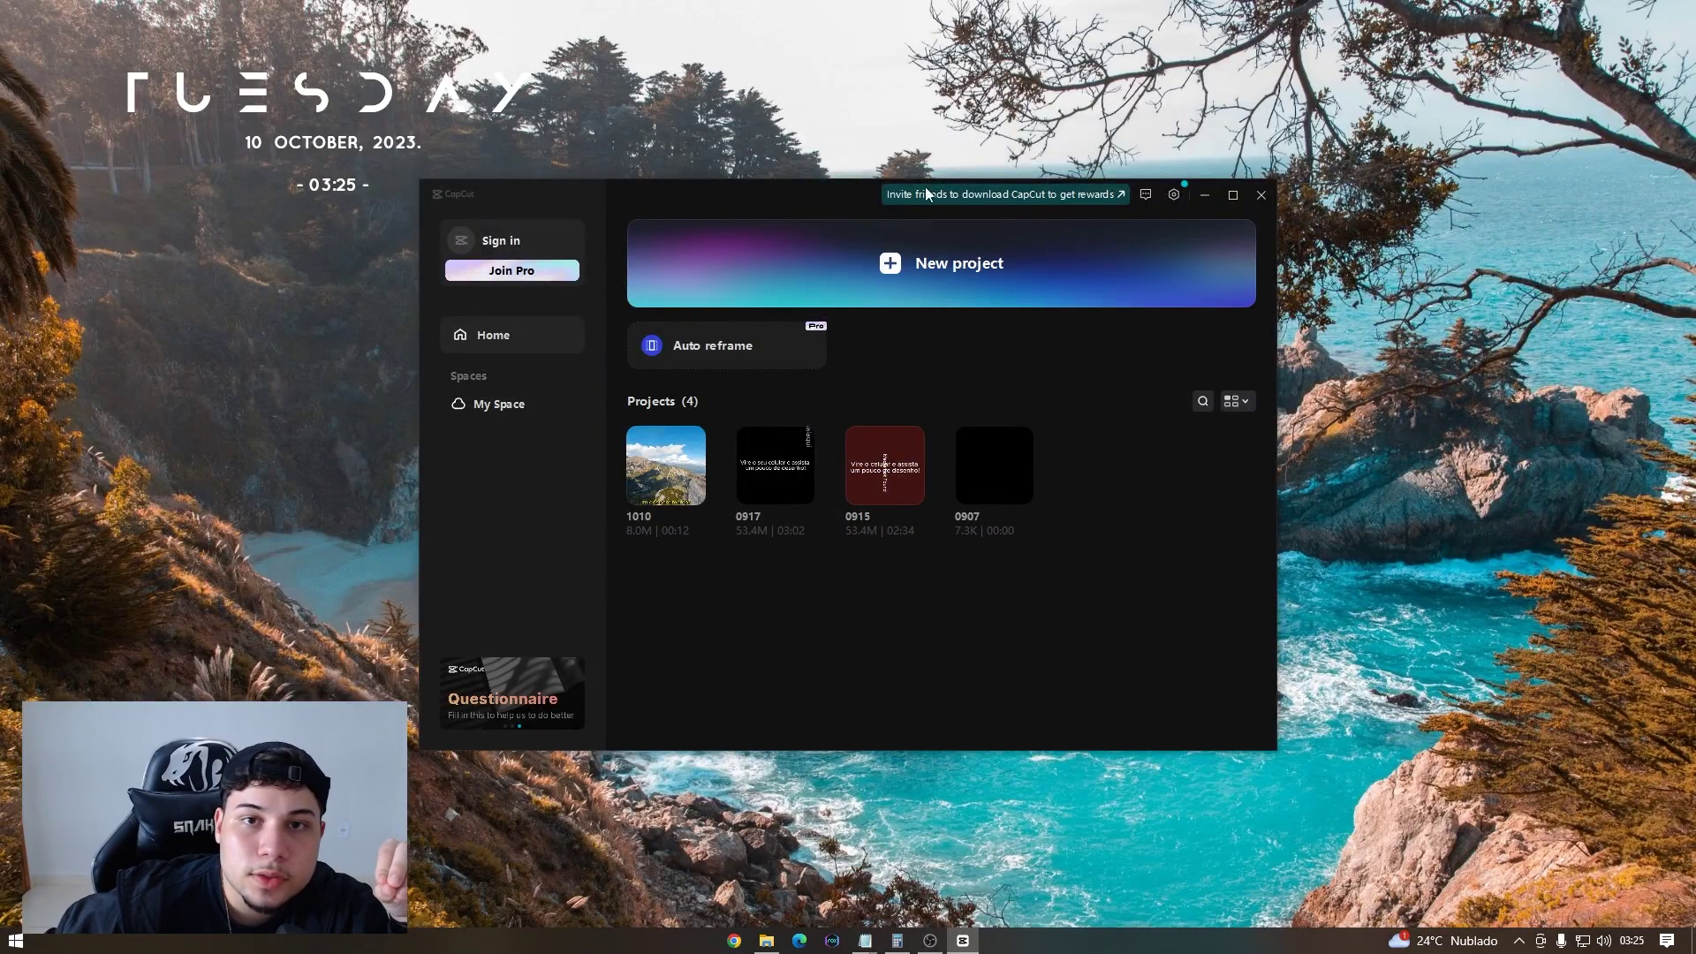
# Step: Create a new project in CapCut and import pinterest-video13, pinterest-video67, pinterest-video93 and the motivational TikTok video from Downloads
pyautogui.moveTo(812, 233); pyautogui.dragTo(882, 199)
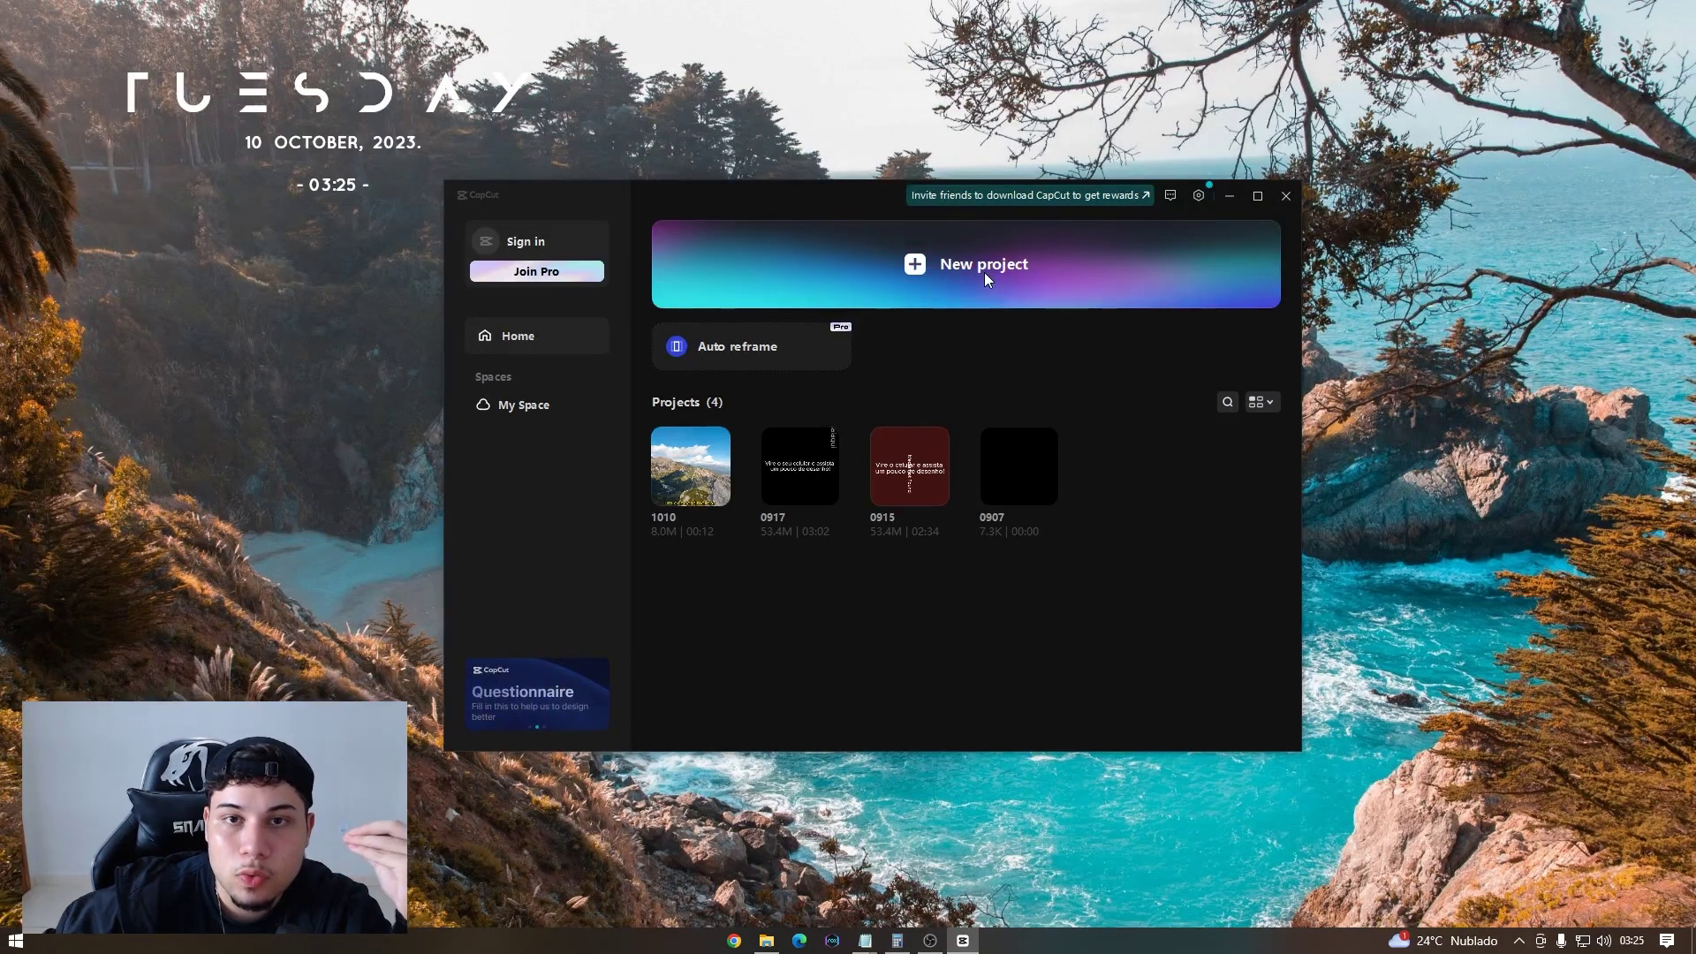
pyautogui.click(924, 263)
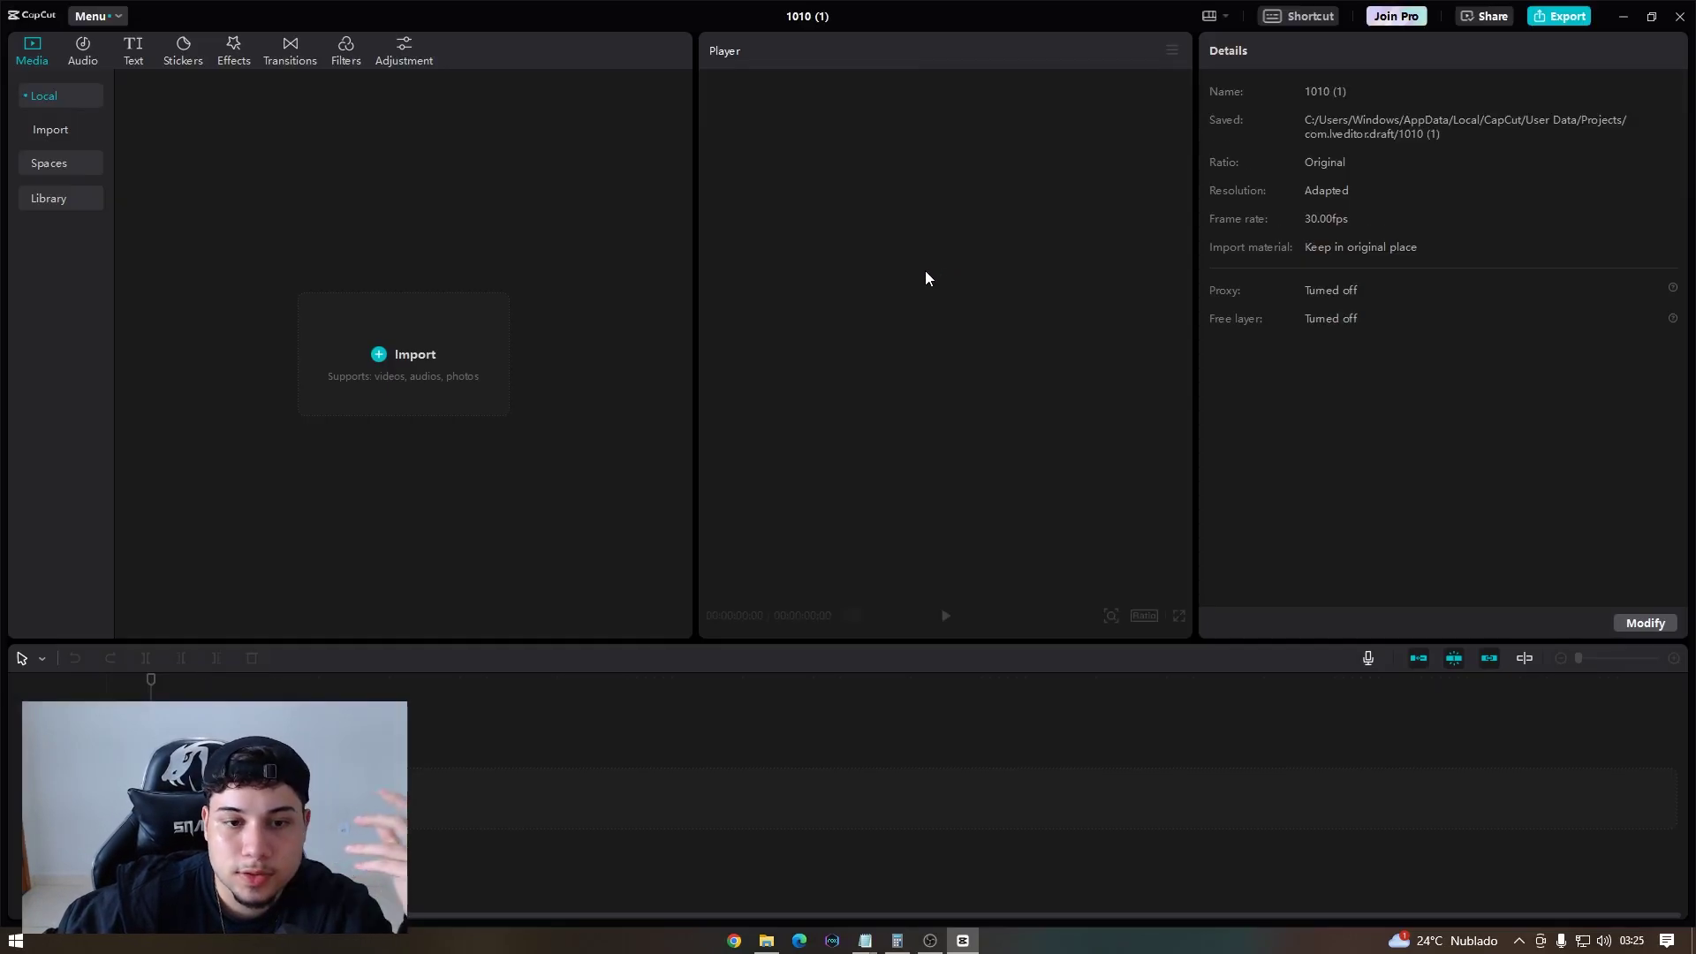
pyautogui.click(412, 351)
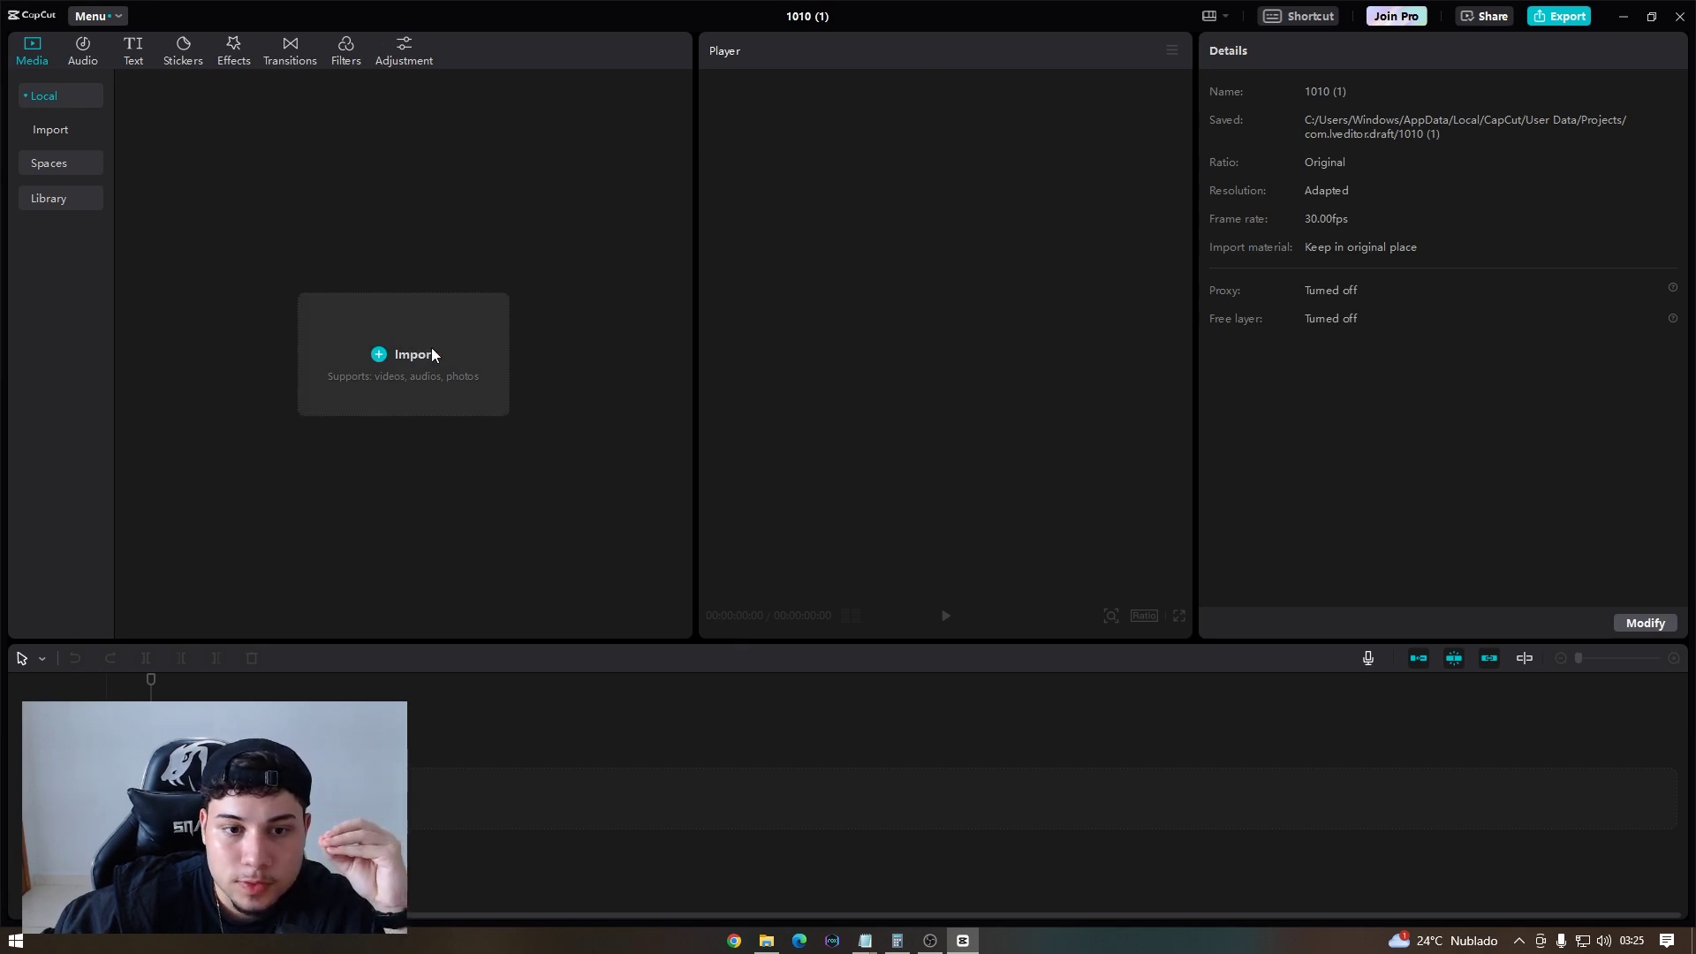
pyautogui.click(875, 246)
pyautogui.keyDown('shift'); pyautogui.click(874, 264); pyautogui.keyUp('shift')
pyautogui.keyDown('shift'); pyautogui.click(875, 284); pyautogui.keyUp('shift')
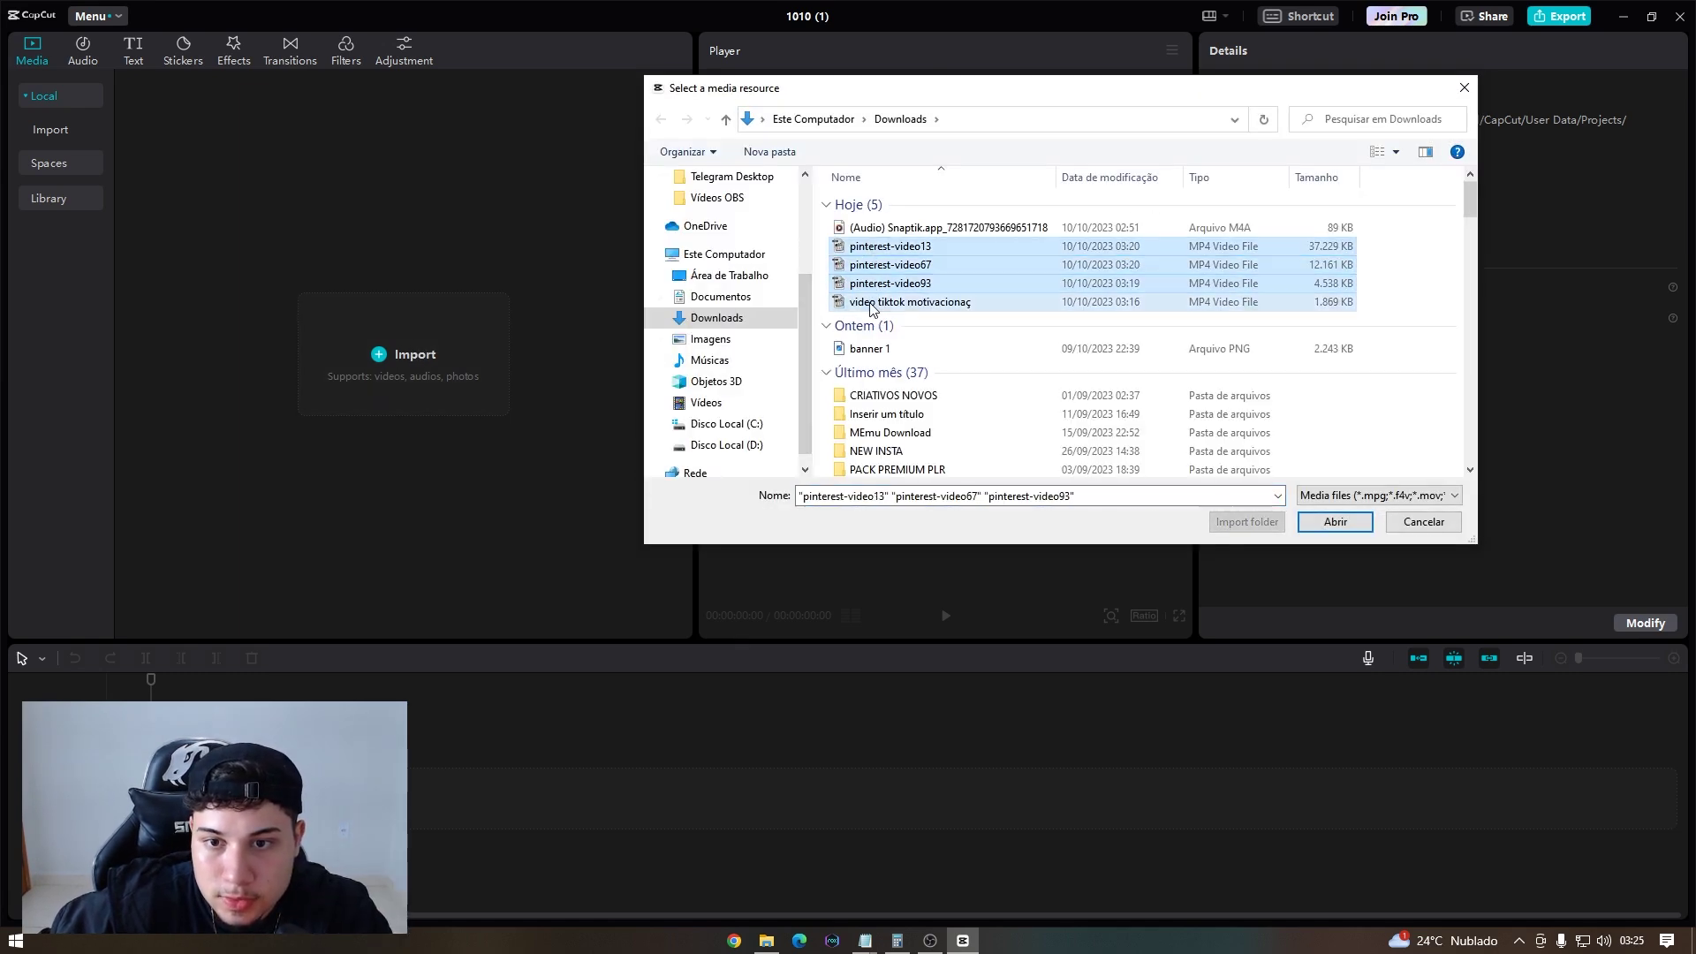
pyautogui.keyDown('shift'); pyautogui.click(899, 301); pyautogui.keyUp('shift')
pyautogui.click(1325, 521)
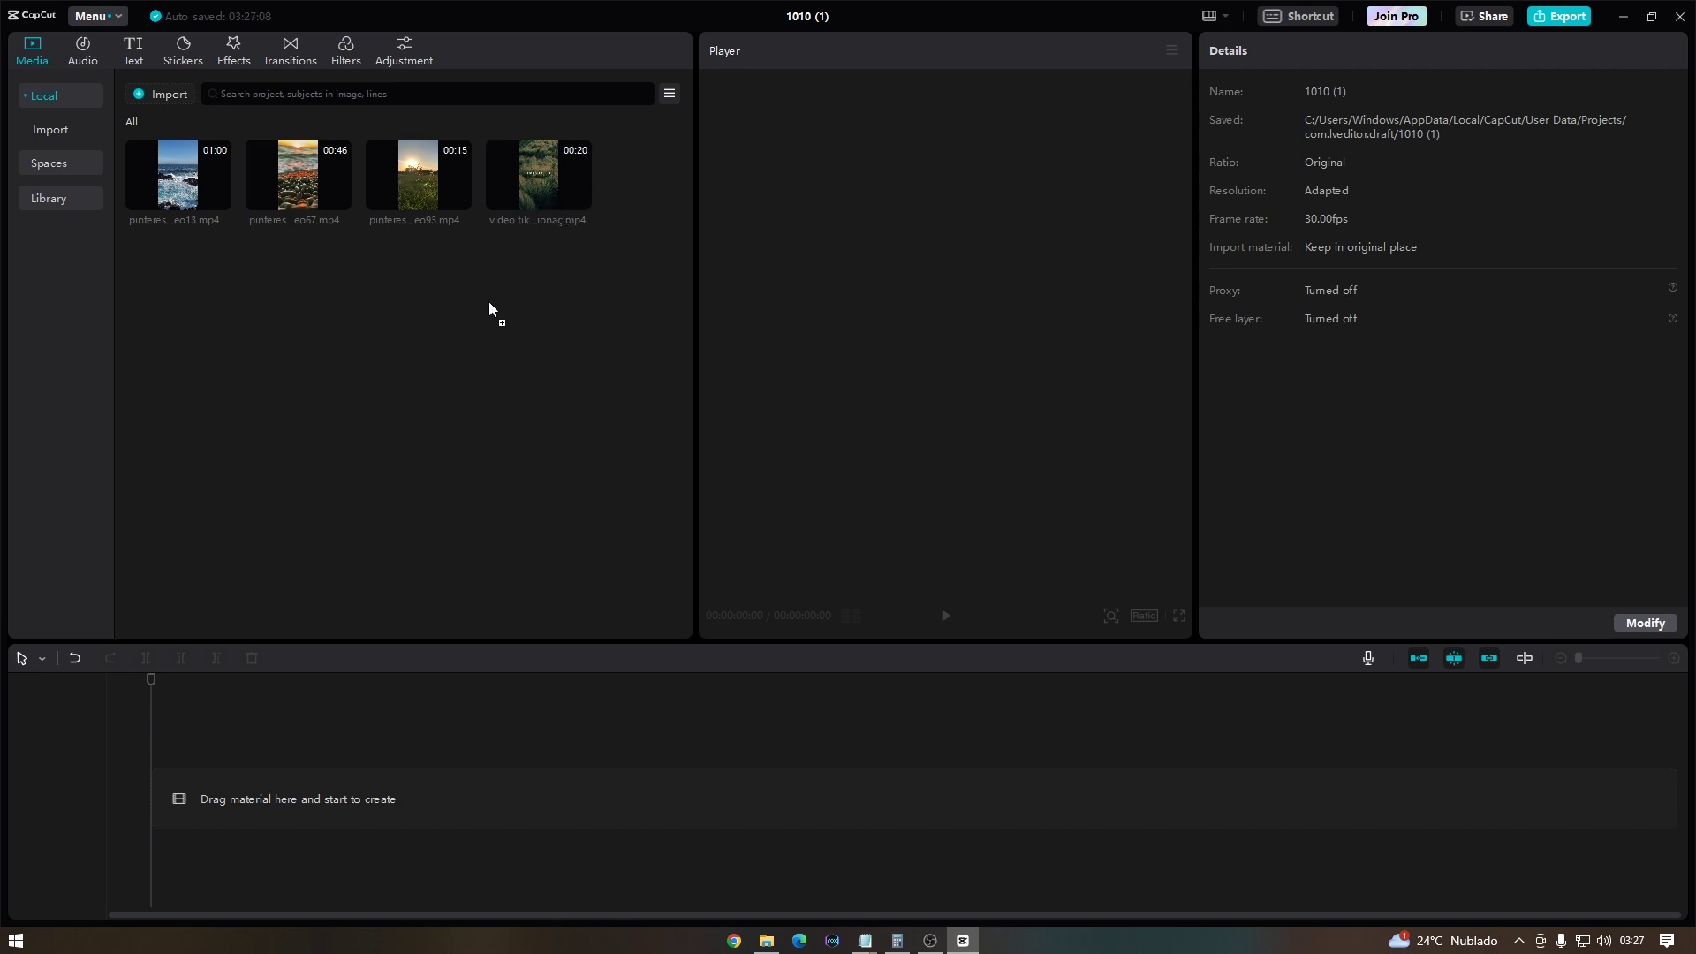
# Step: Place the motivational TikTok video on the timeline, extract its audio and return the playhead to the start
pyautogui.moveTo(489, 303); pyautogui.dragTo(238, 746)
pyautogui.rightClick(325, 797)
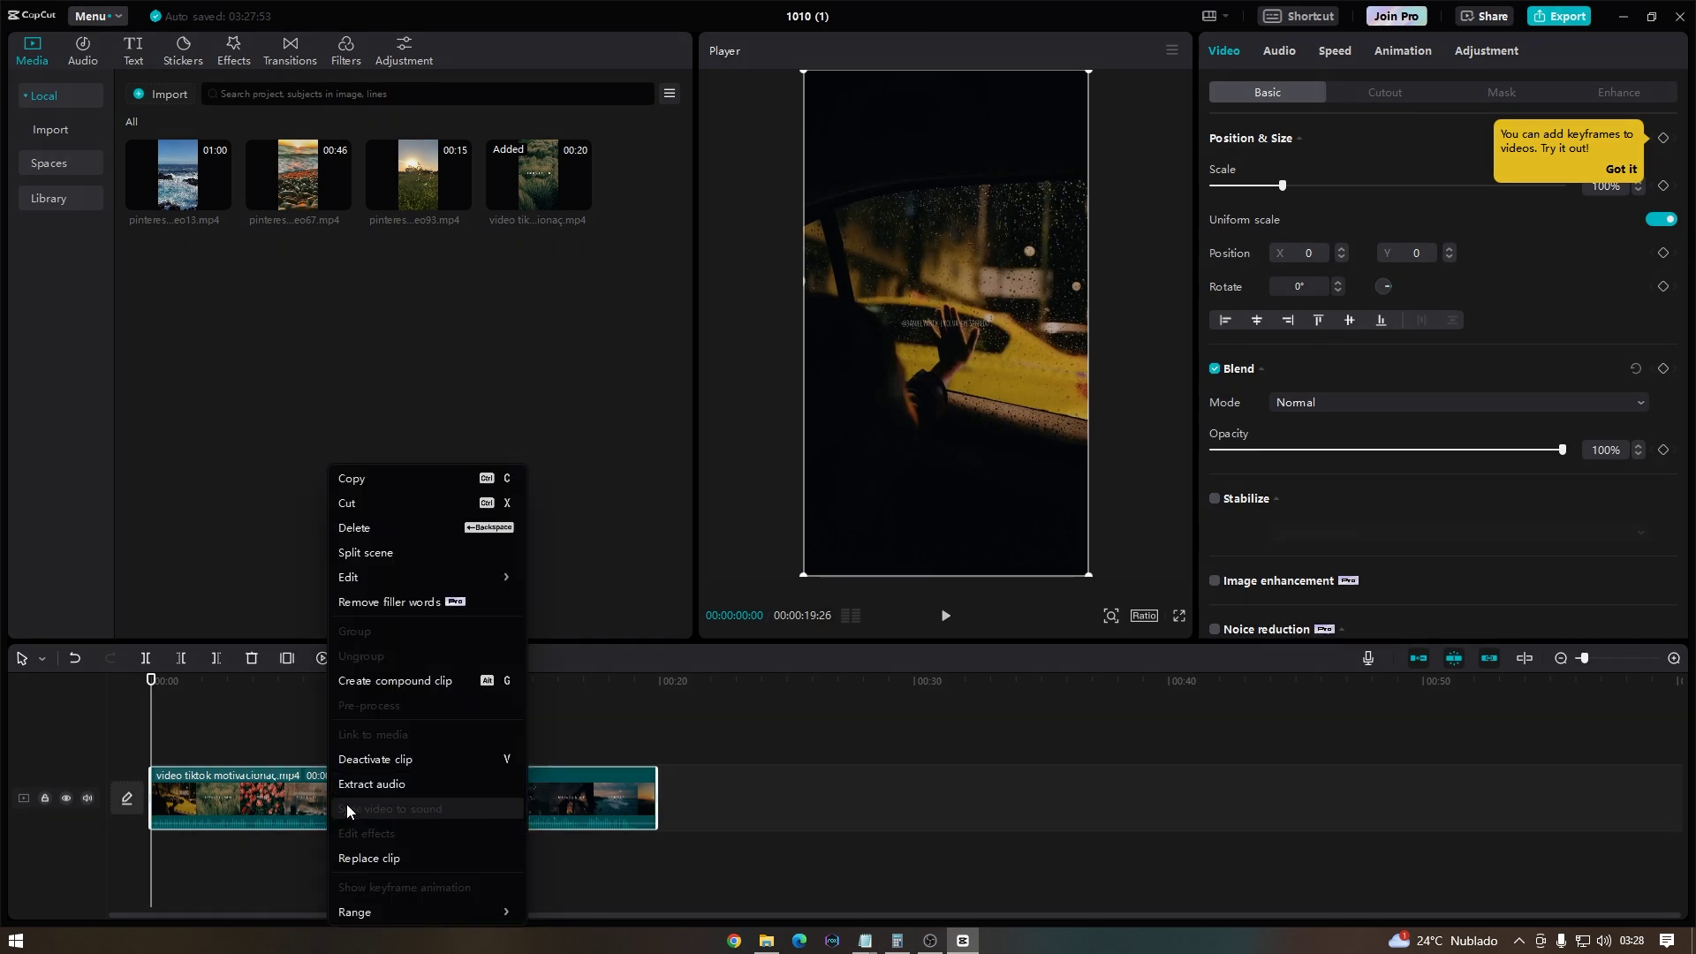
pyautogui.click(379, 785)
pyautogui.click(397, 739)
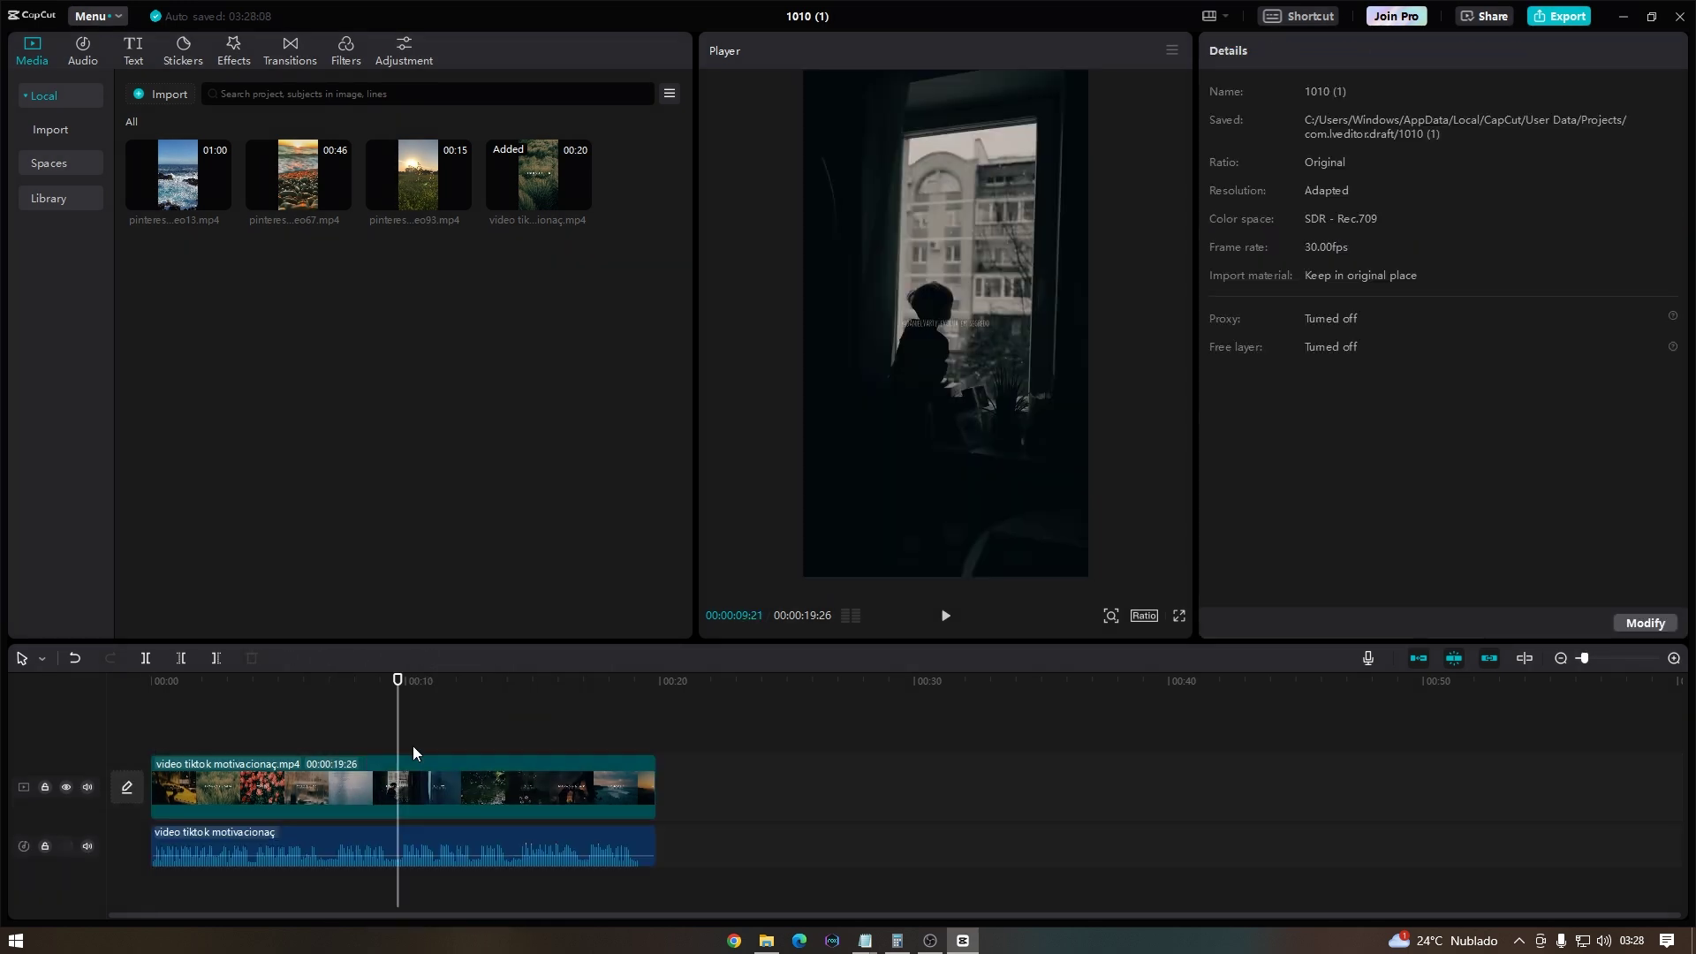
pyautogui.click(146, 716)
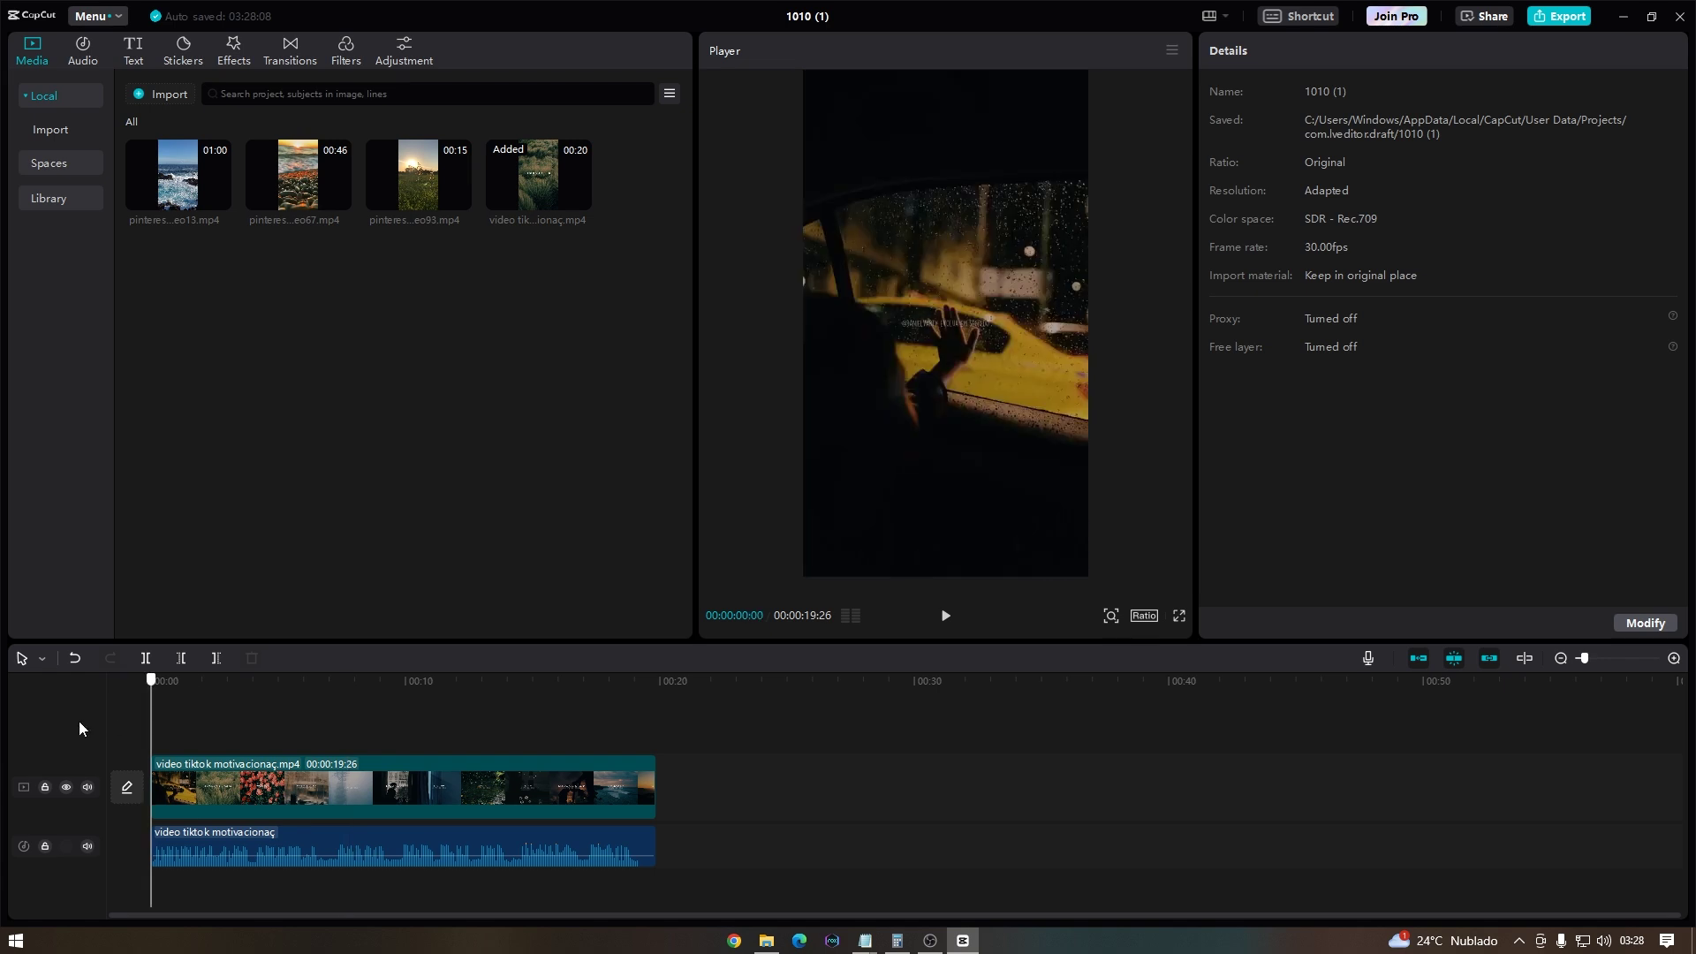
# Step: Delete the TikTok video clip, keeping only its extracted audio, and play the audio back
pyautogui.click(251, 784)
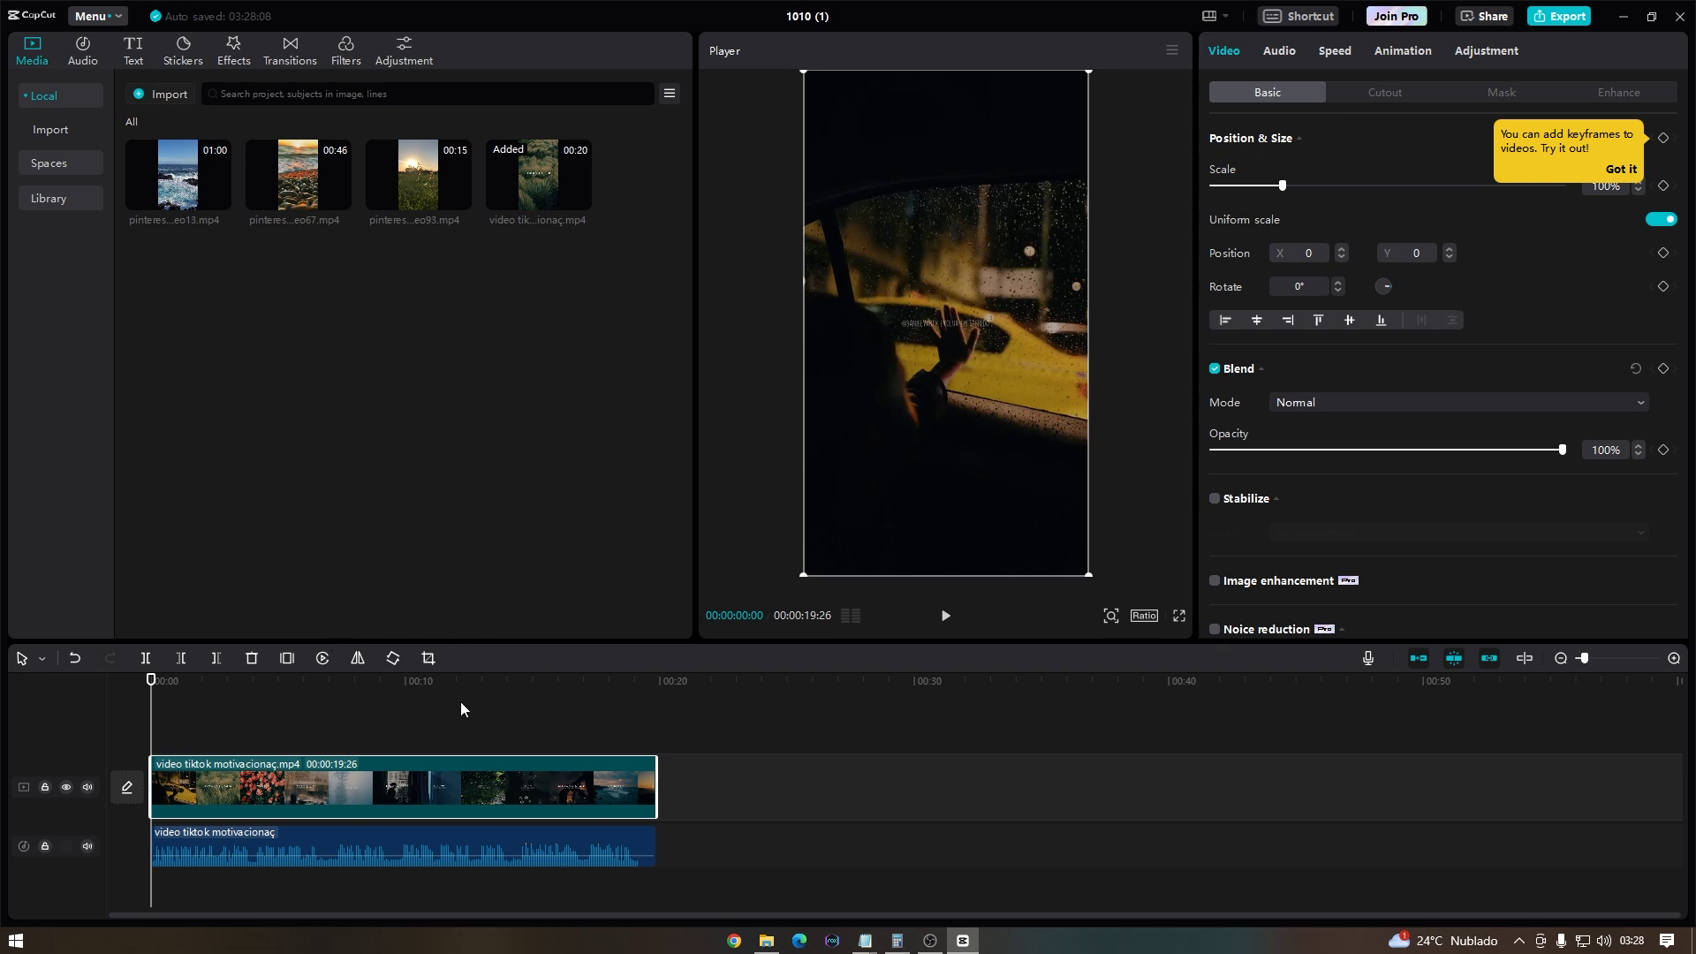
pyautogui.click(251, 658)
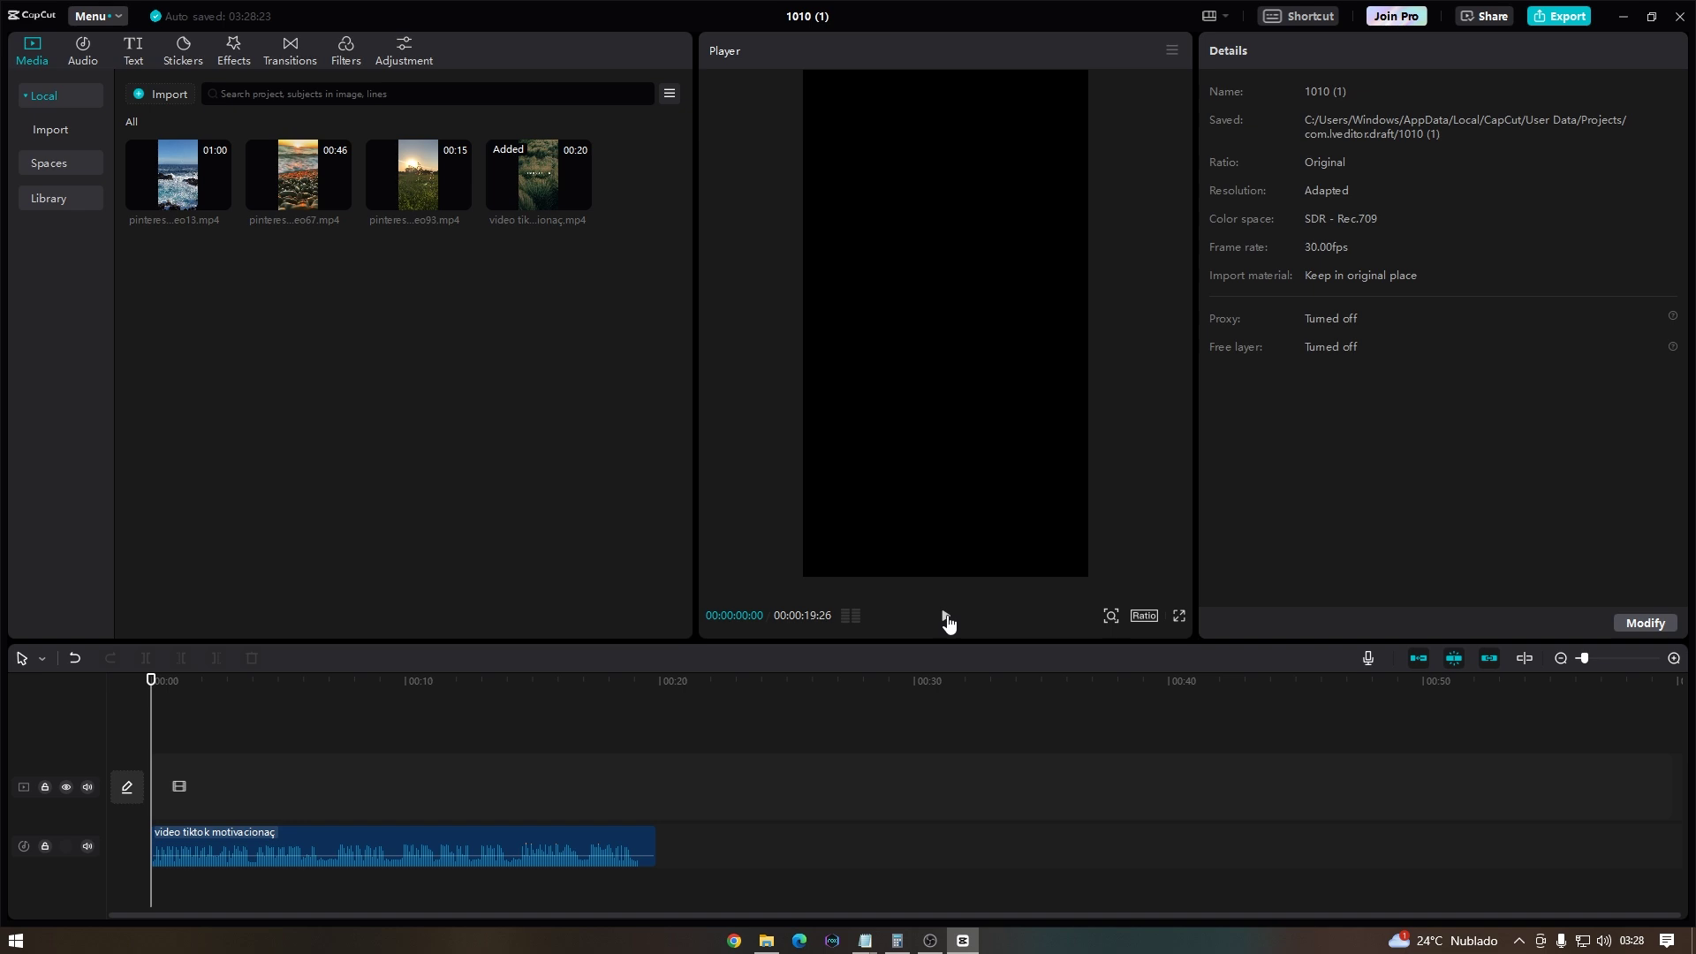
pyautogui.click(946, 616)
# Step: Add pinterest-video93, pinterest-video67 and pinterest-video13 in sequence above the audio, trimming them so the last one ends with the audio
pyautogui.click(459, 199)
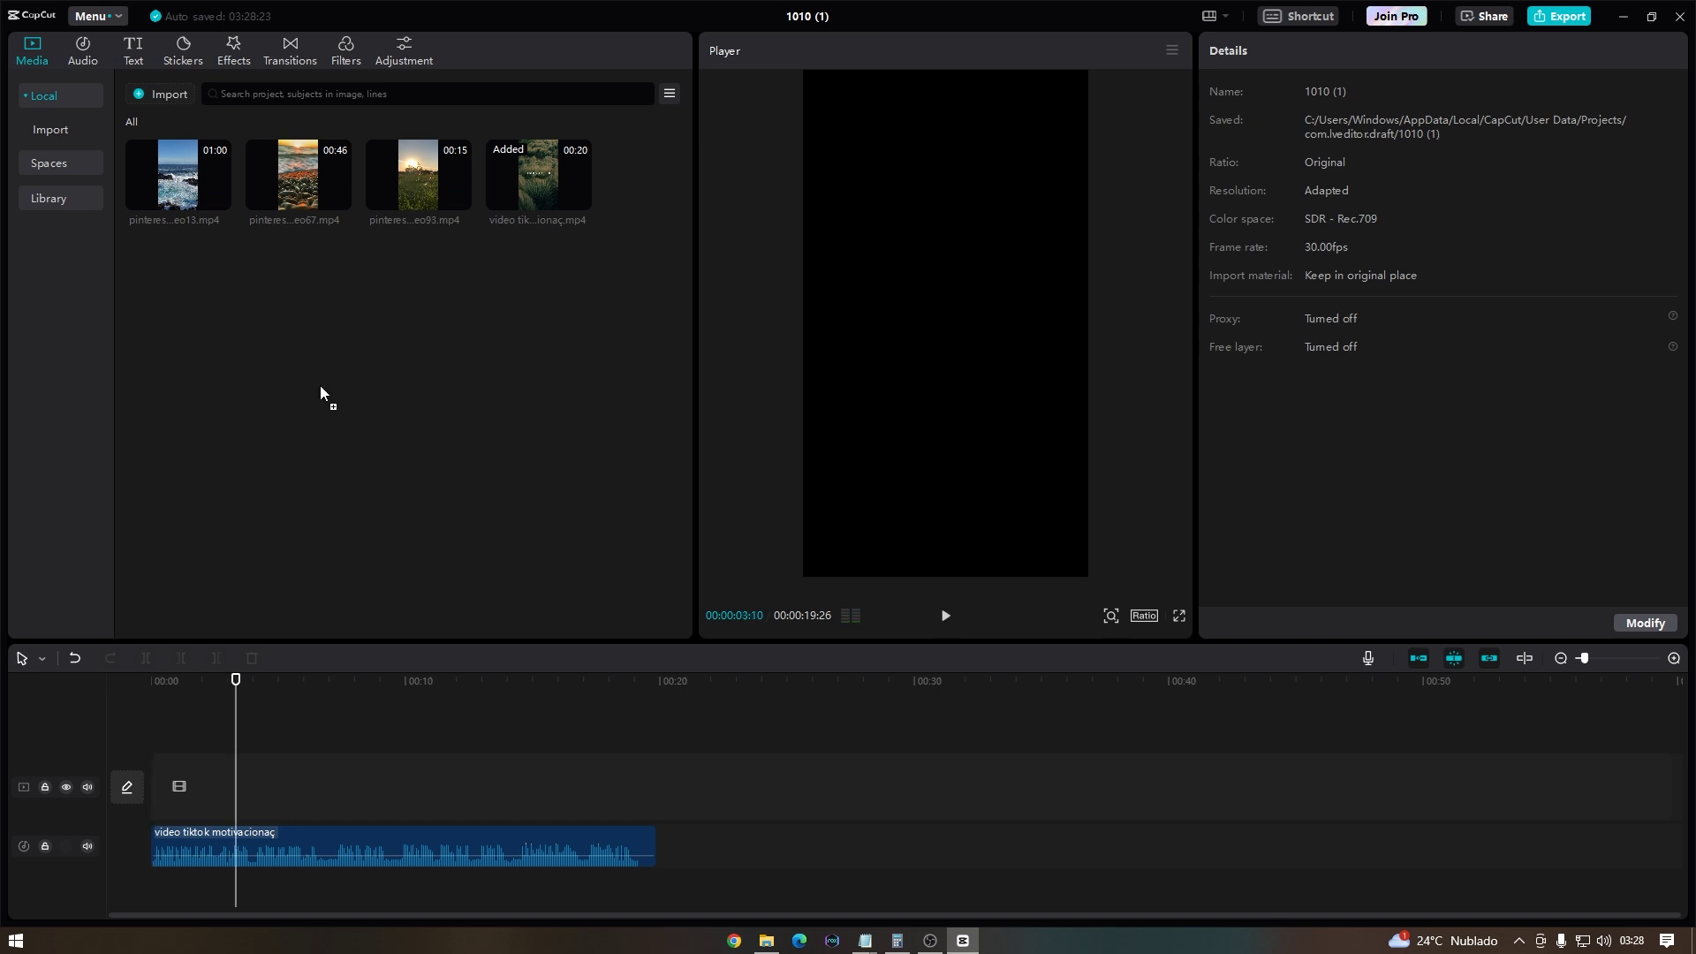
pyautogui.moveTo(360, 778); pyautogui.dragTo(314, 777)
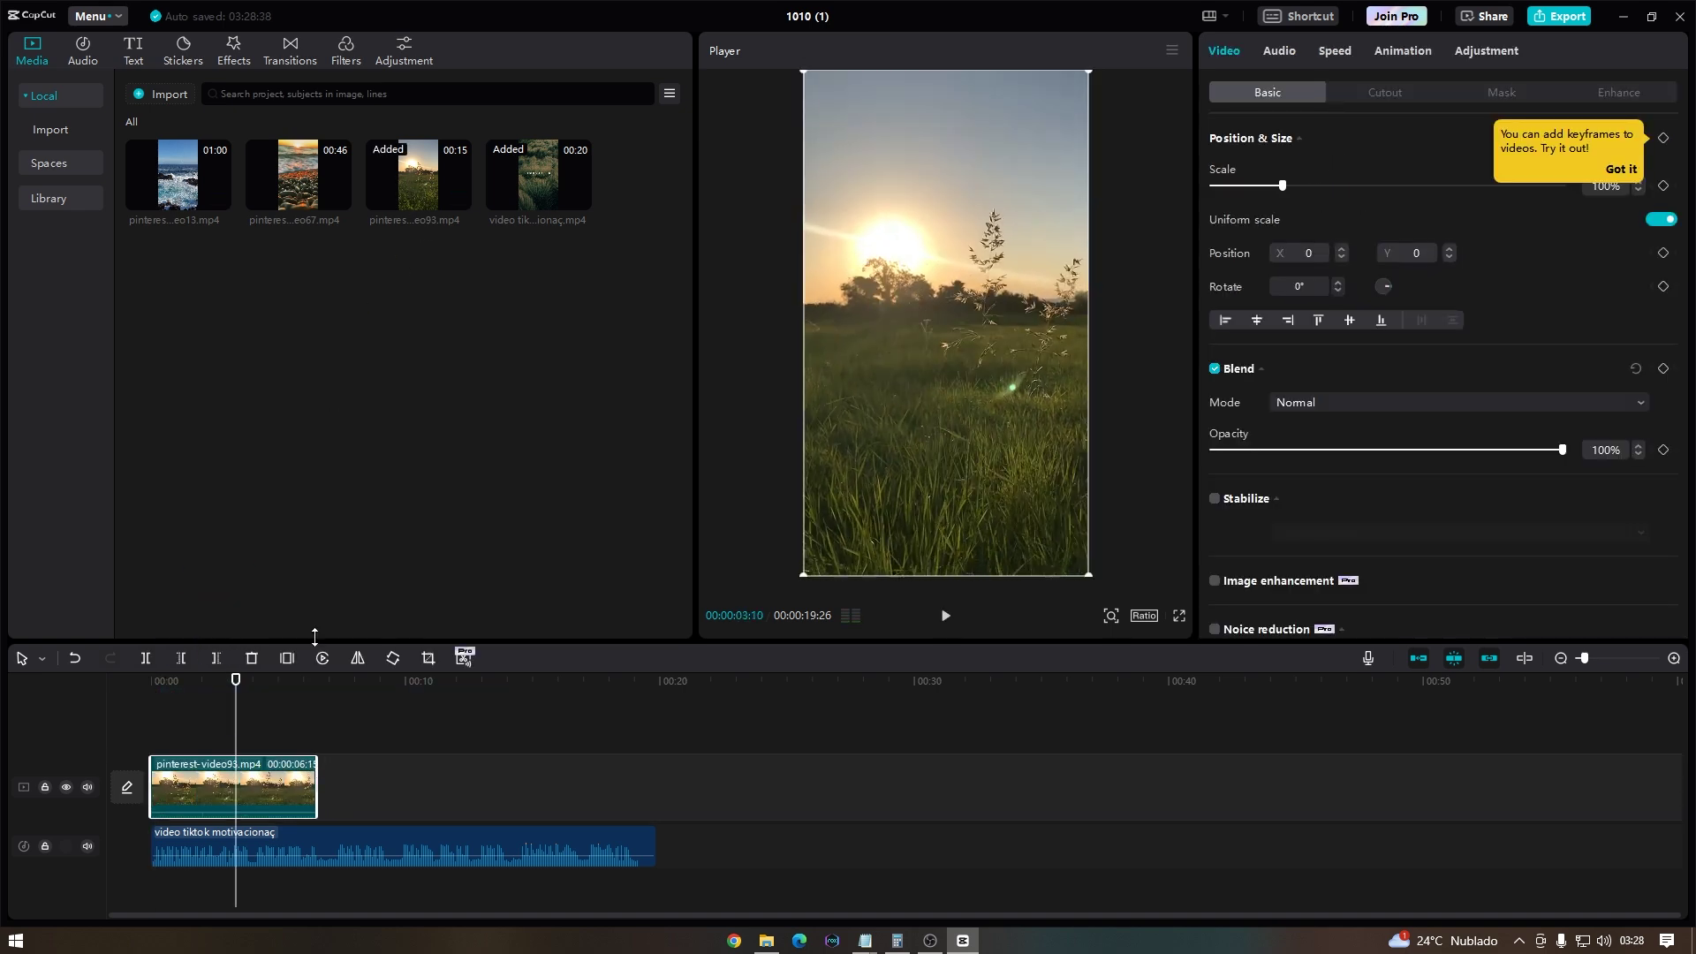
pyautogui.moveTo(298, 177); pyautogui.dragTo(333, 784)
pyautogui.moveTo(1480, 781); pyautogui.dragTo(485, 781)
pyautogui.moveTo(217, 196); pyautogui.dragTo(574, 777)
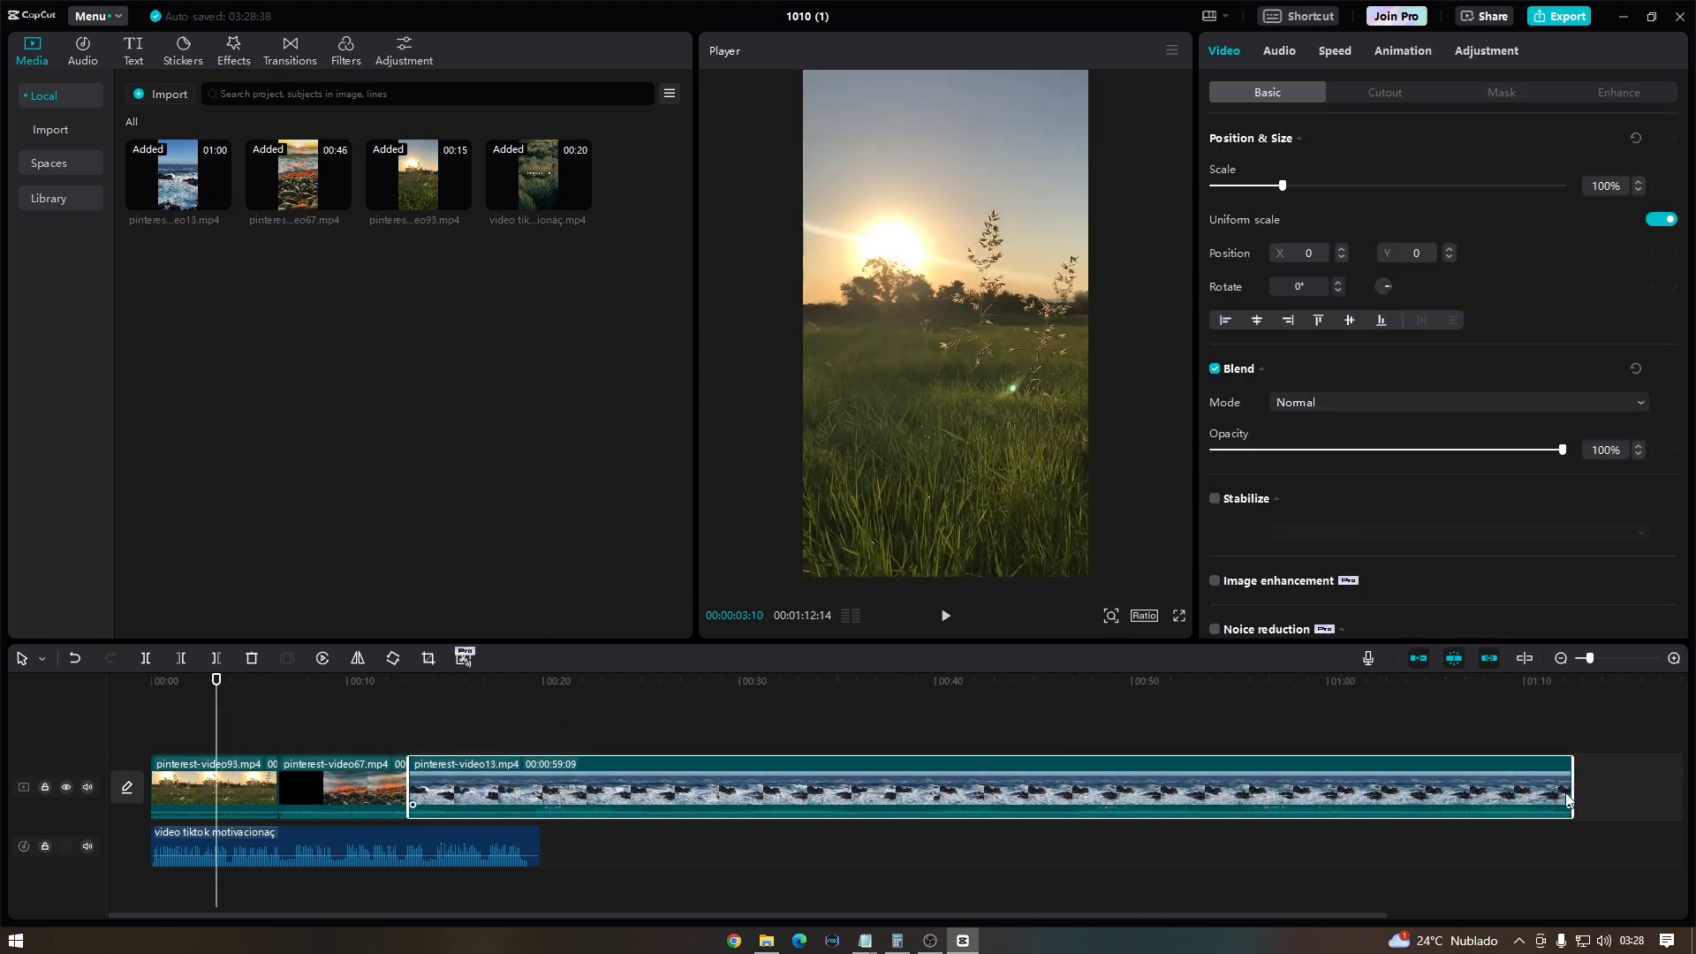
pyautogui.moveTo(1571, 784); pyautogui.dragTo(542, 785)
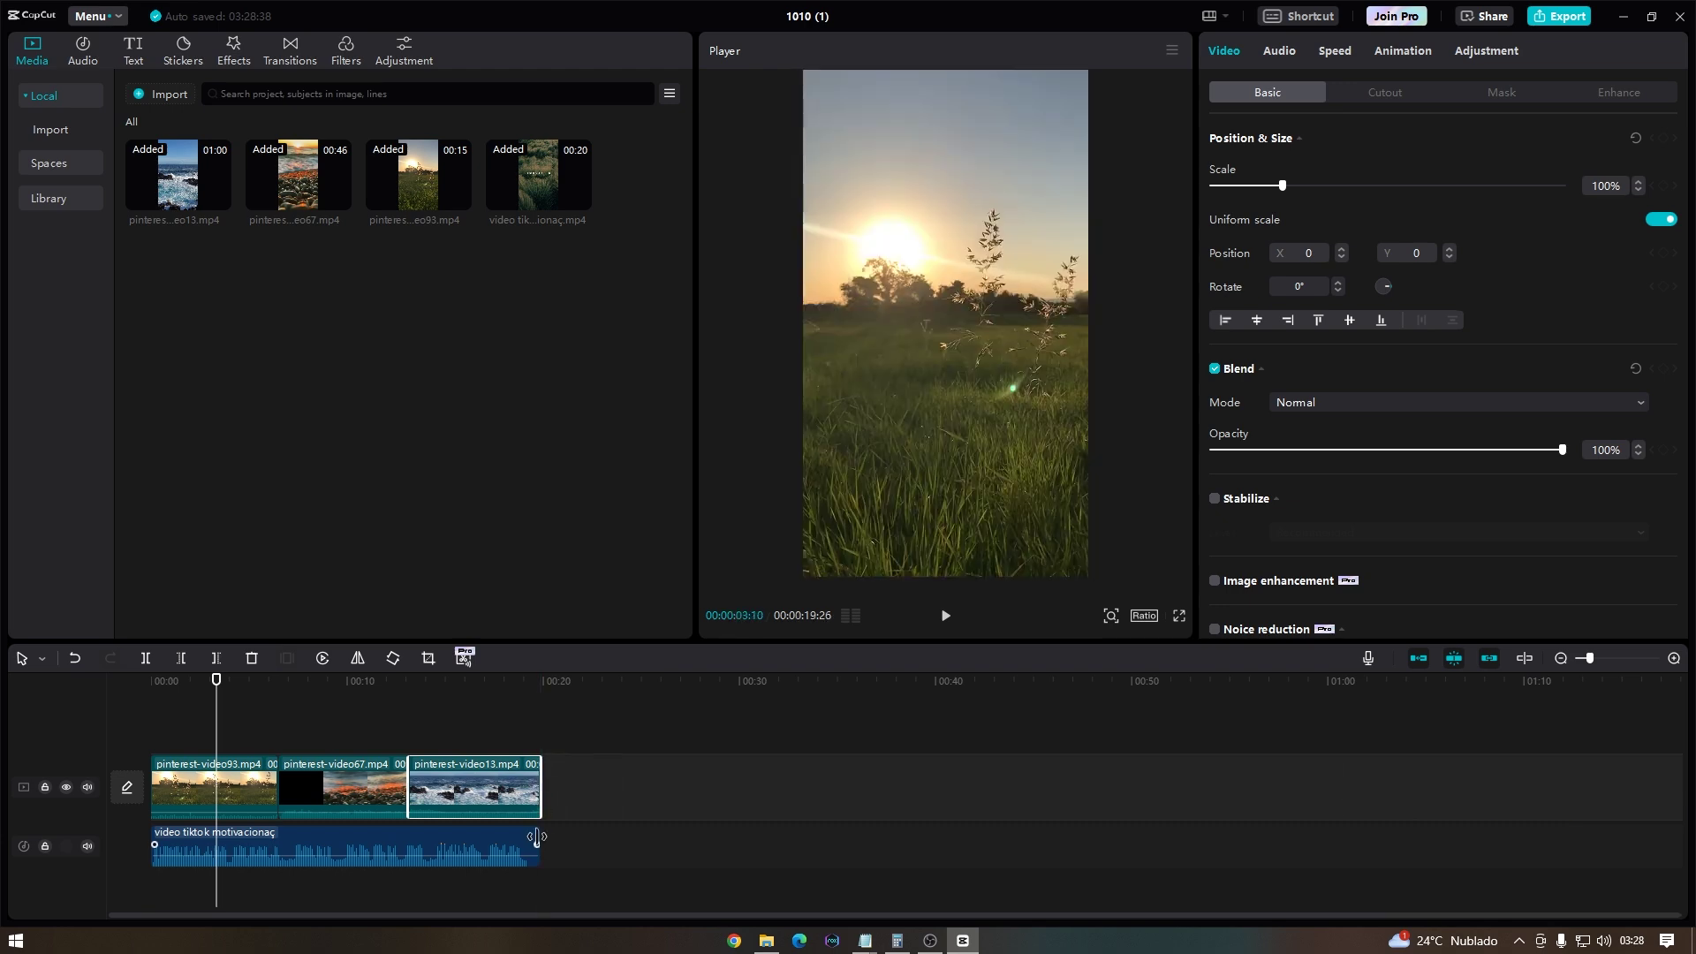
# Step: Scrub the timeline from the start to about 15 seconds to review the assembled clips
pyautogui.click(536, 843)
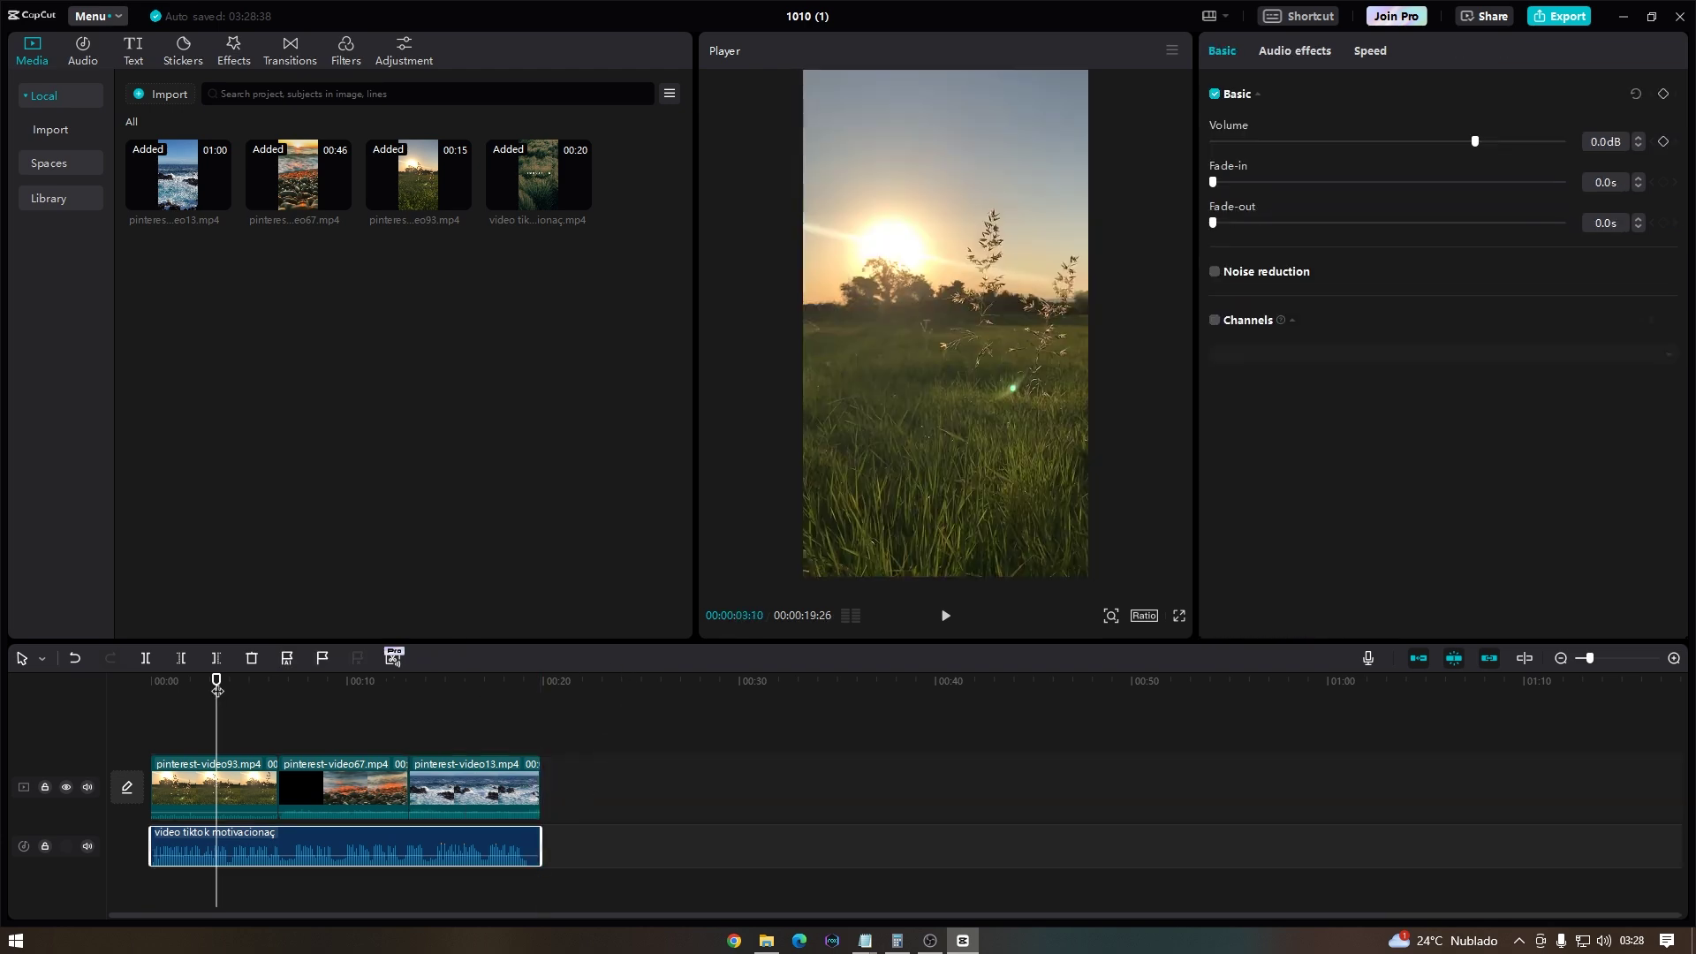
pyautogui.moveTo(216, 689); pyautogui.dragTo(151, 689)
pyautogui.click(420, 665)
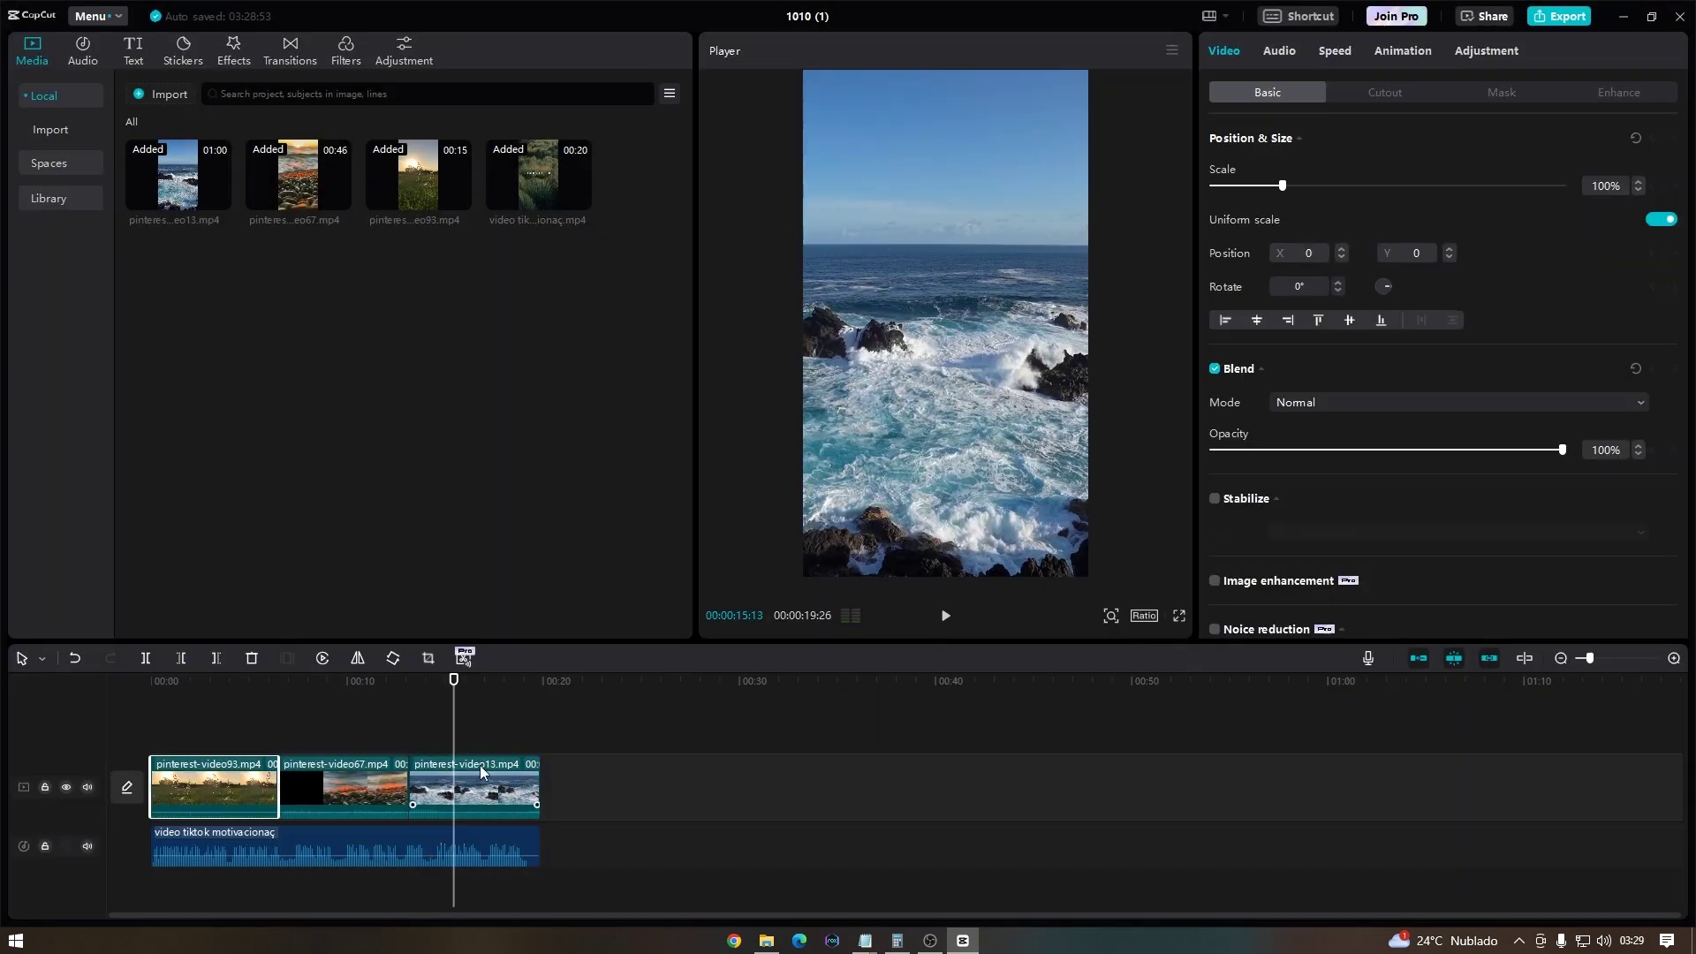
# Step: Extract the audio from the three Pinterest clips together and delete it, leaving only the TikTok narration track
pyautogui.click(479, 772)
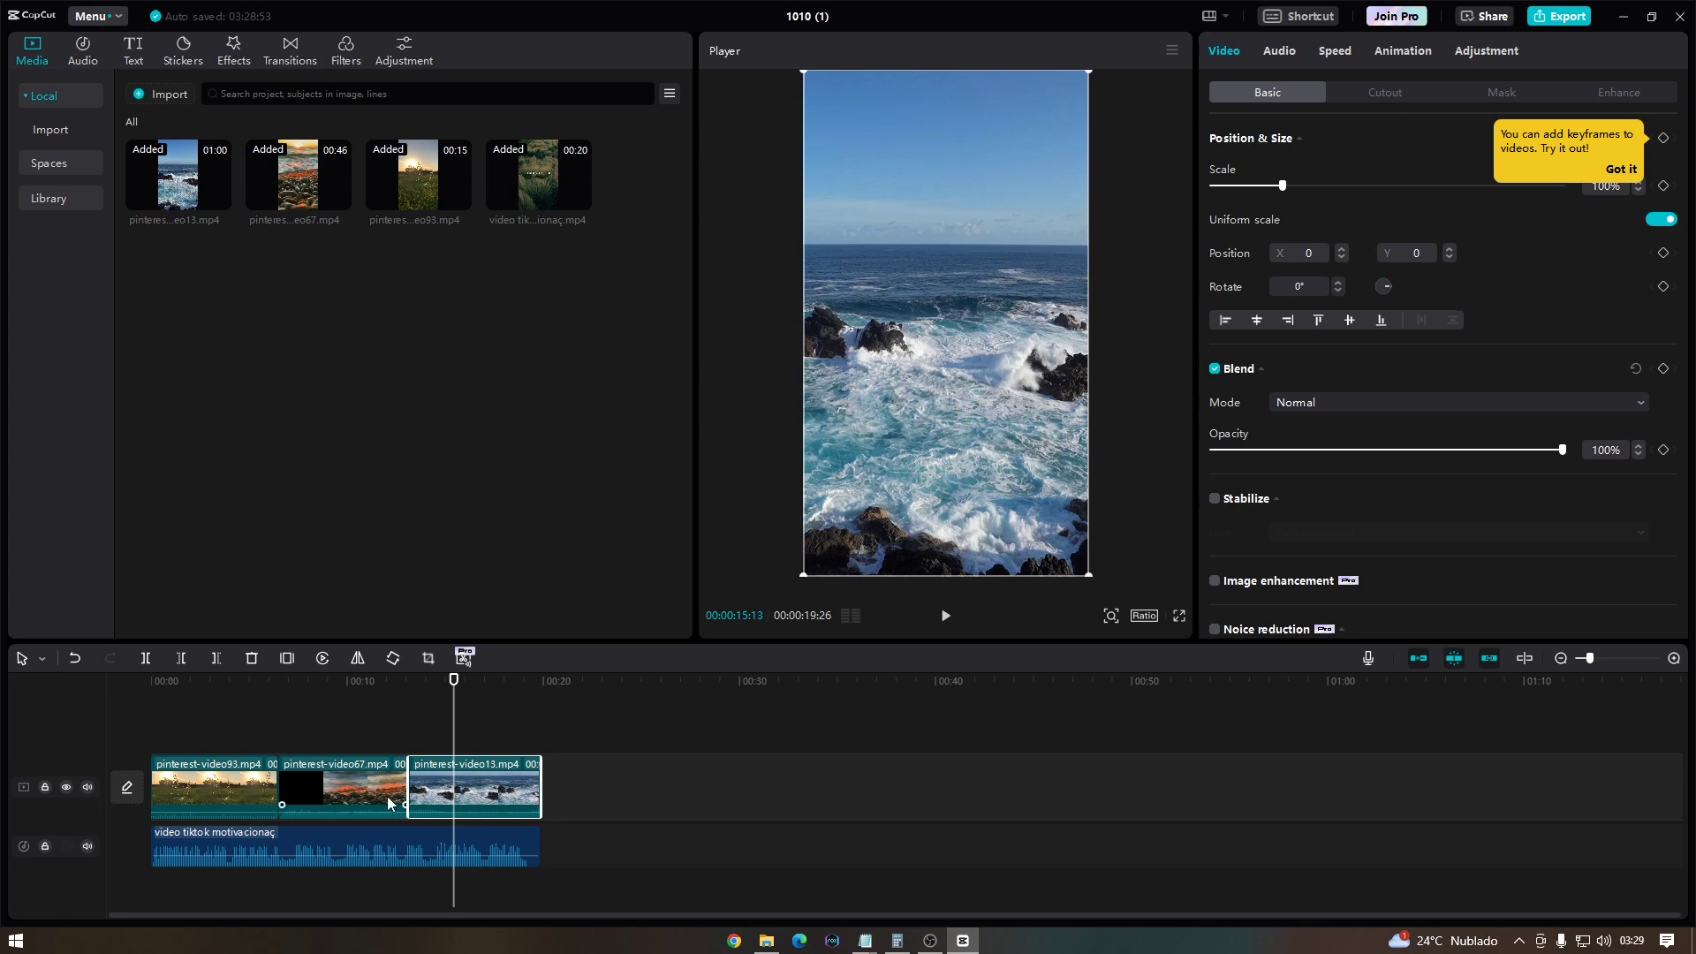
pyautogui.rightClick(475, 786)
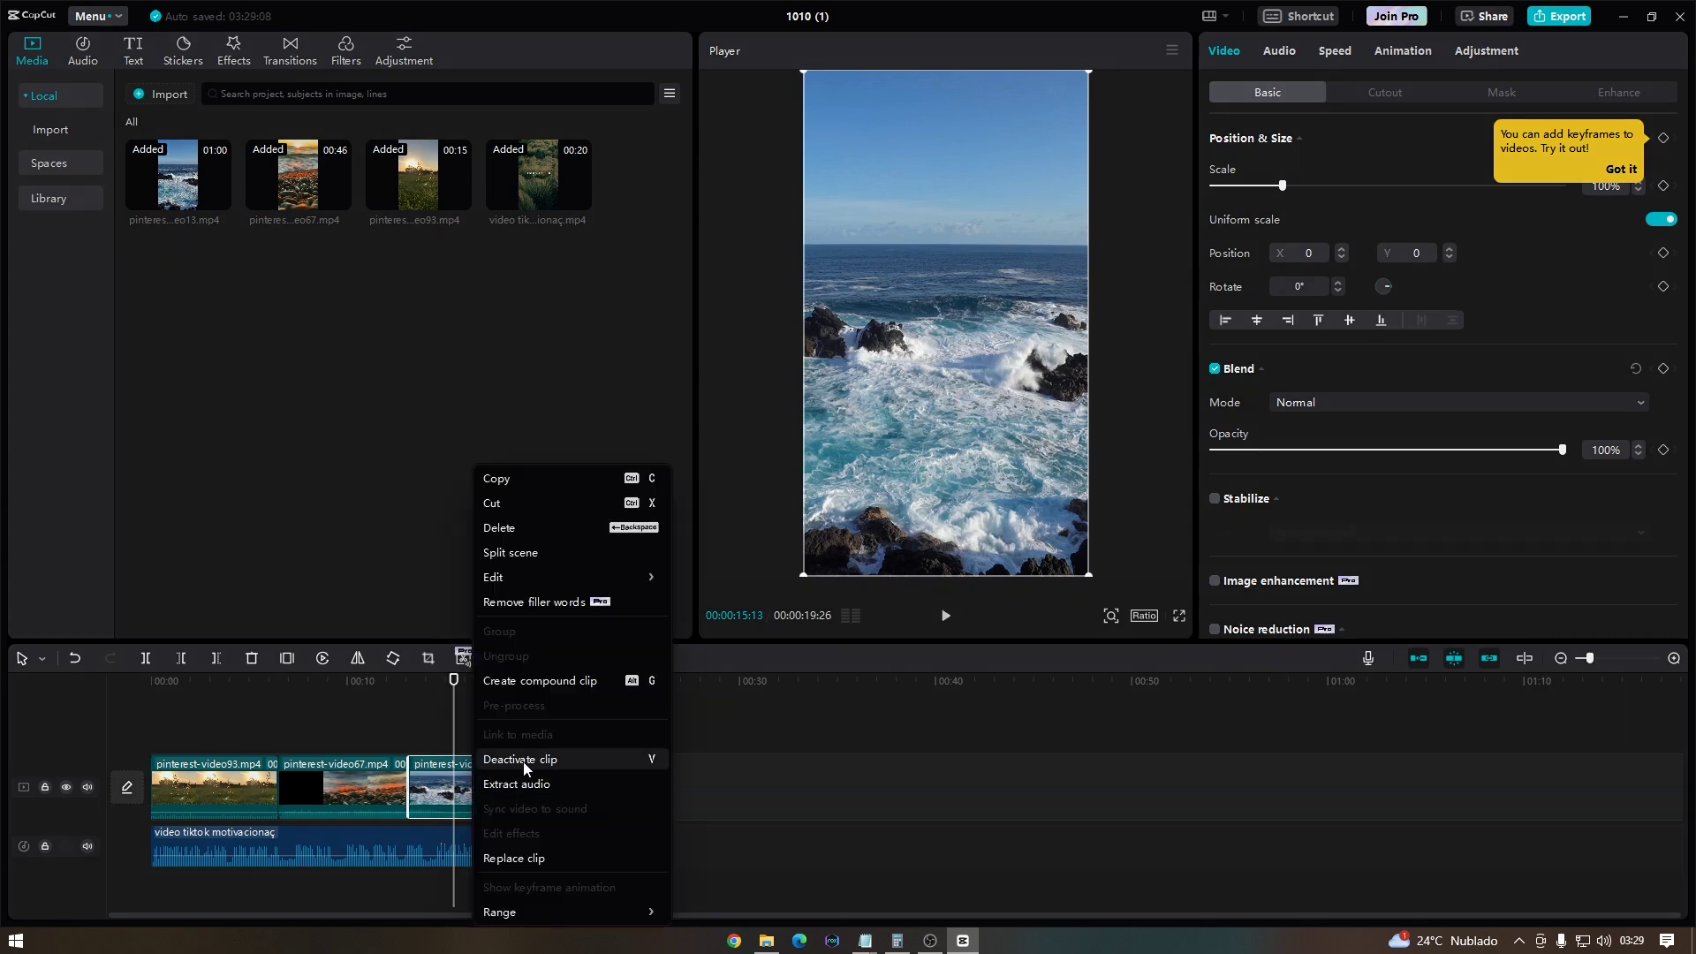
pyautogui.keyDown('ctrl'); pyautogui.click(226, 774); pyautogui.keyUp('ctrl')
pyautogui.rightClick(225, 774)
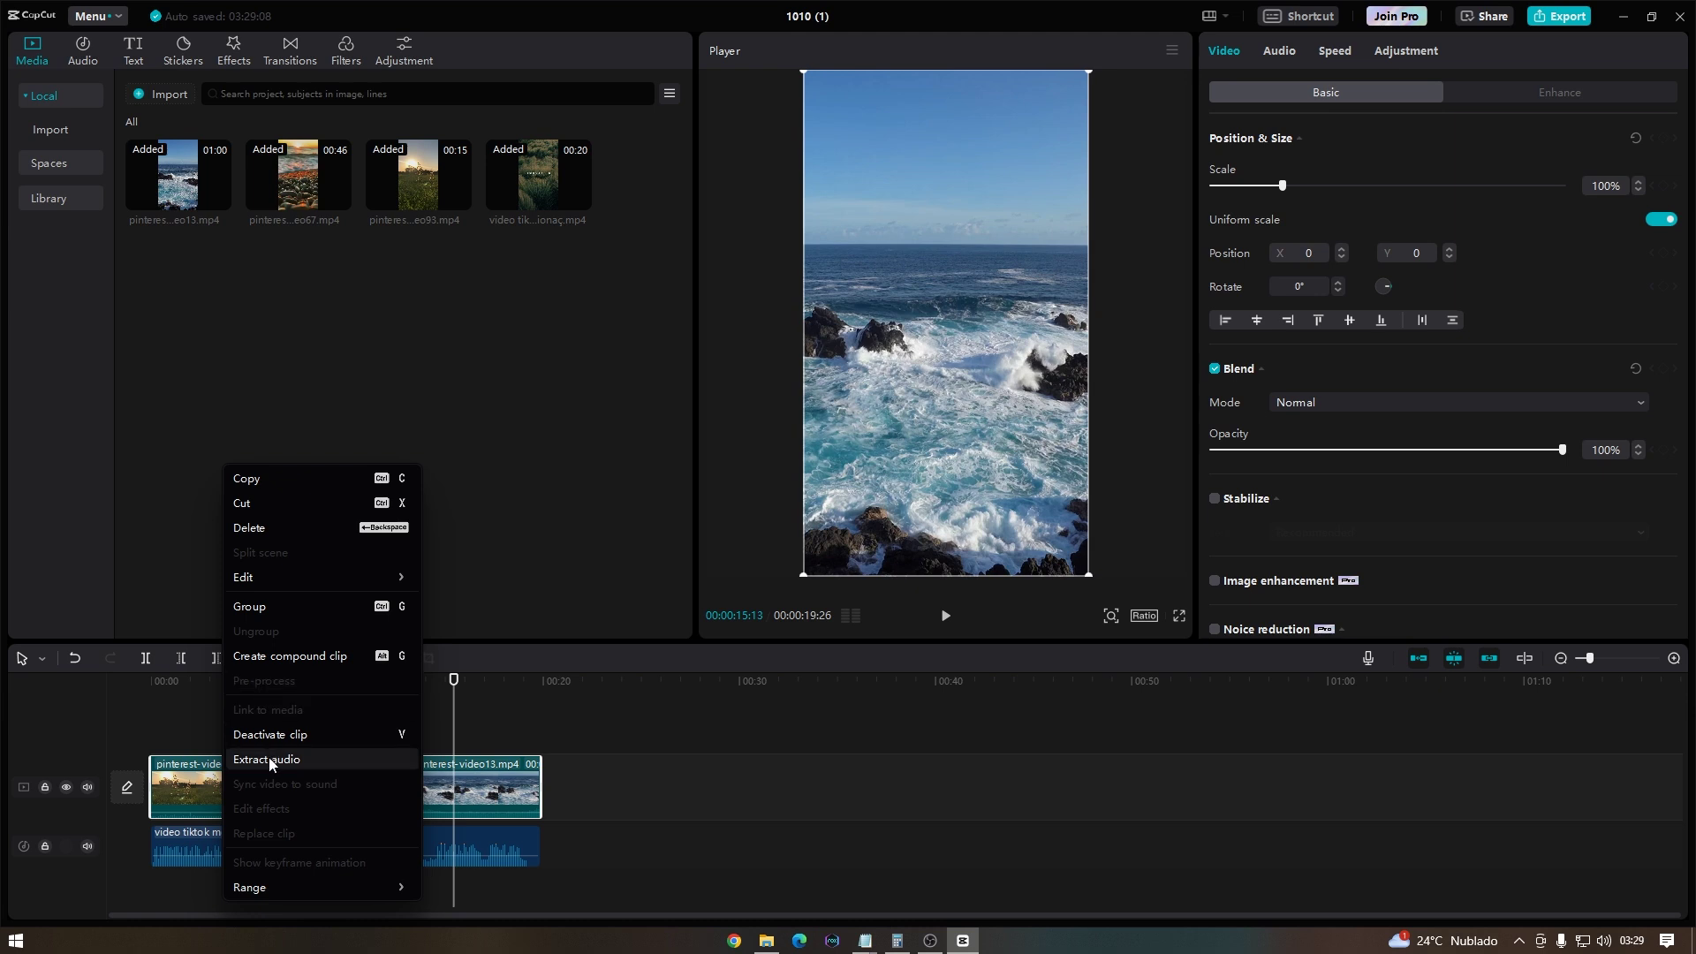
pyautogui.click(641, 739)
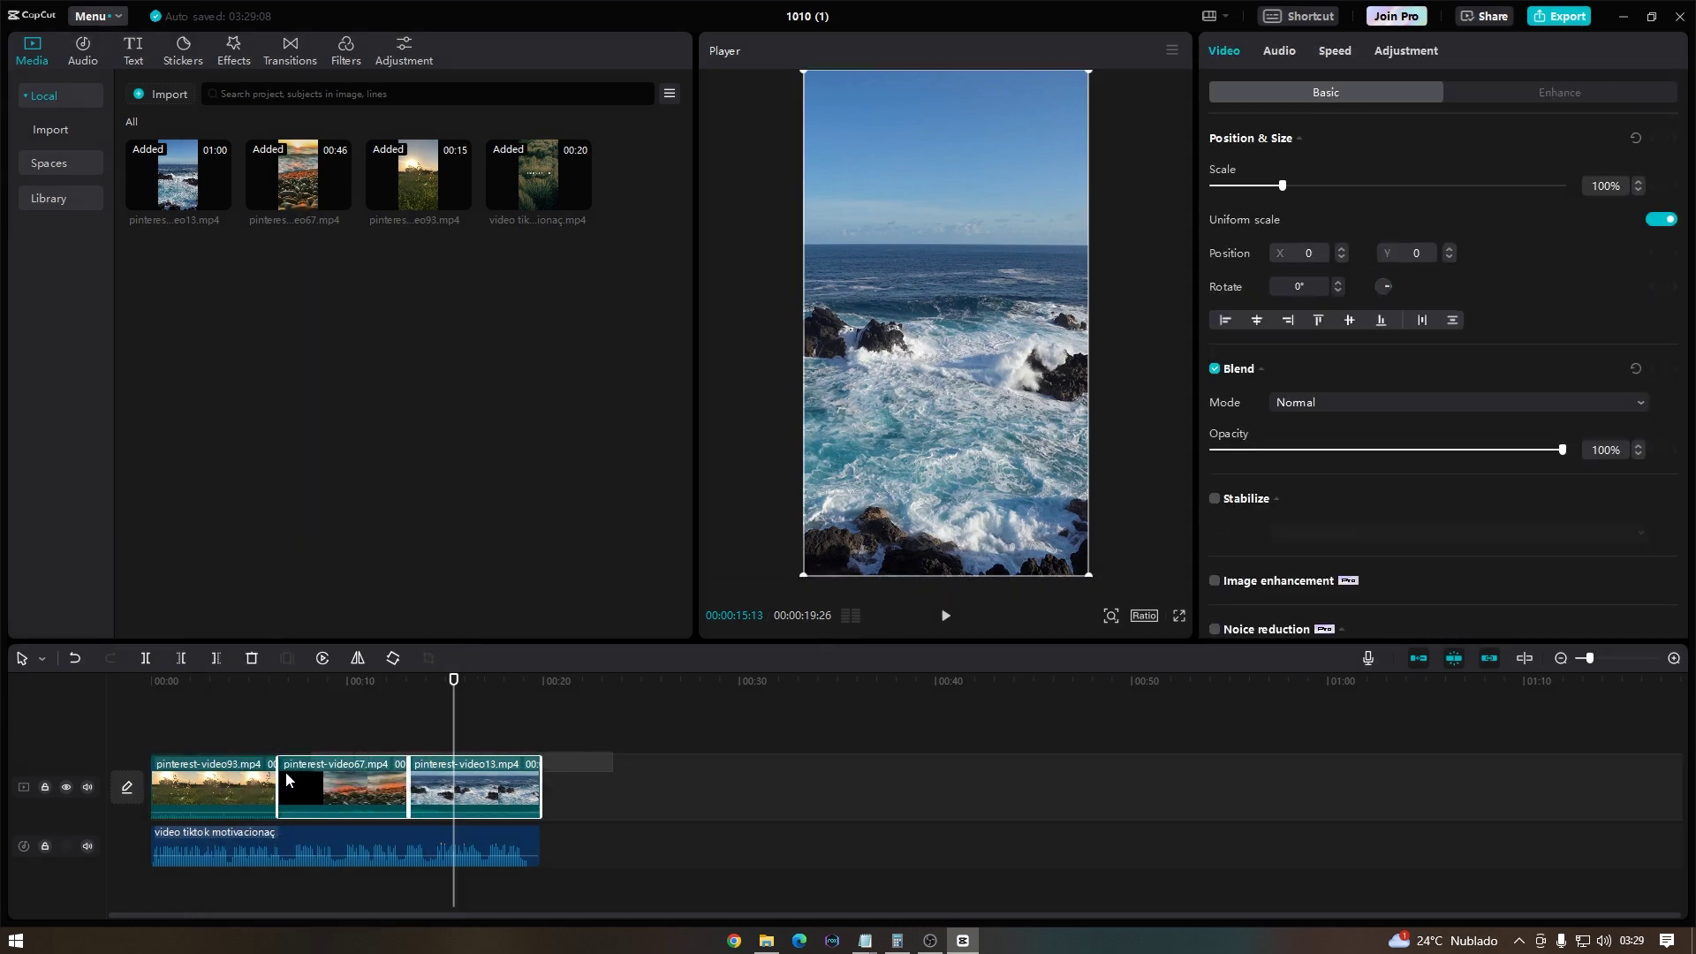
pyautogui.rightClick(209, 781)
pyautogui.click(341, 758)
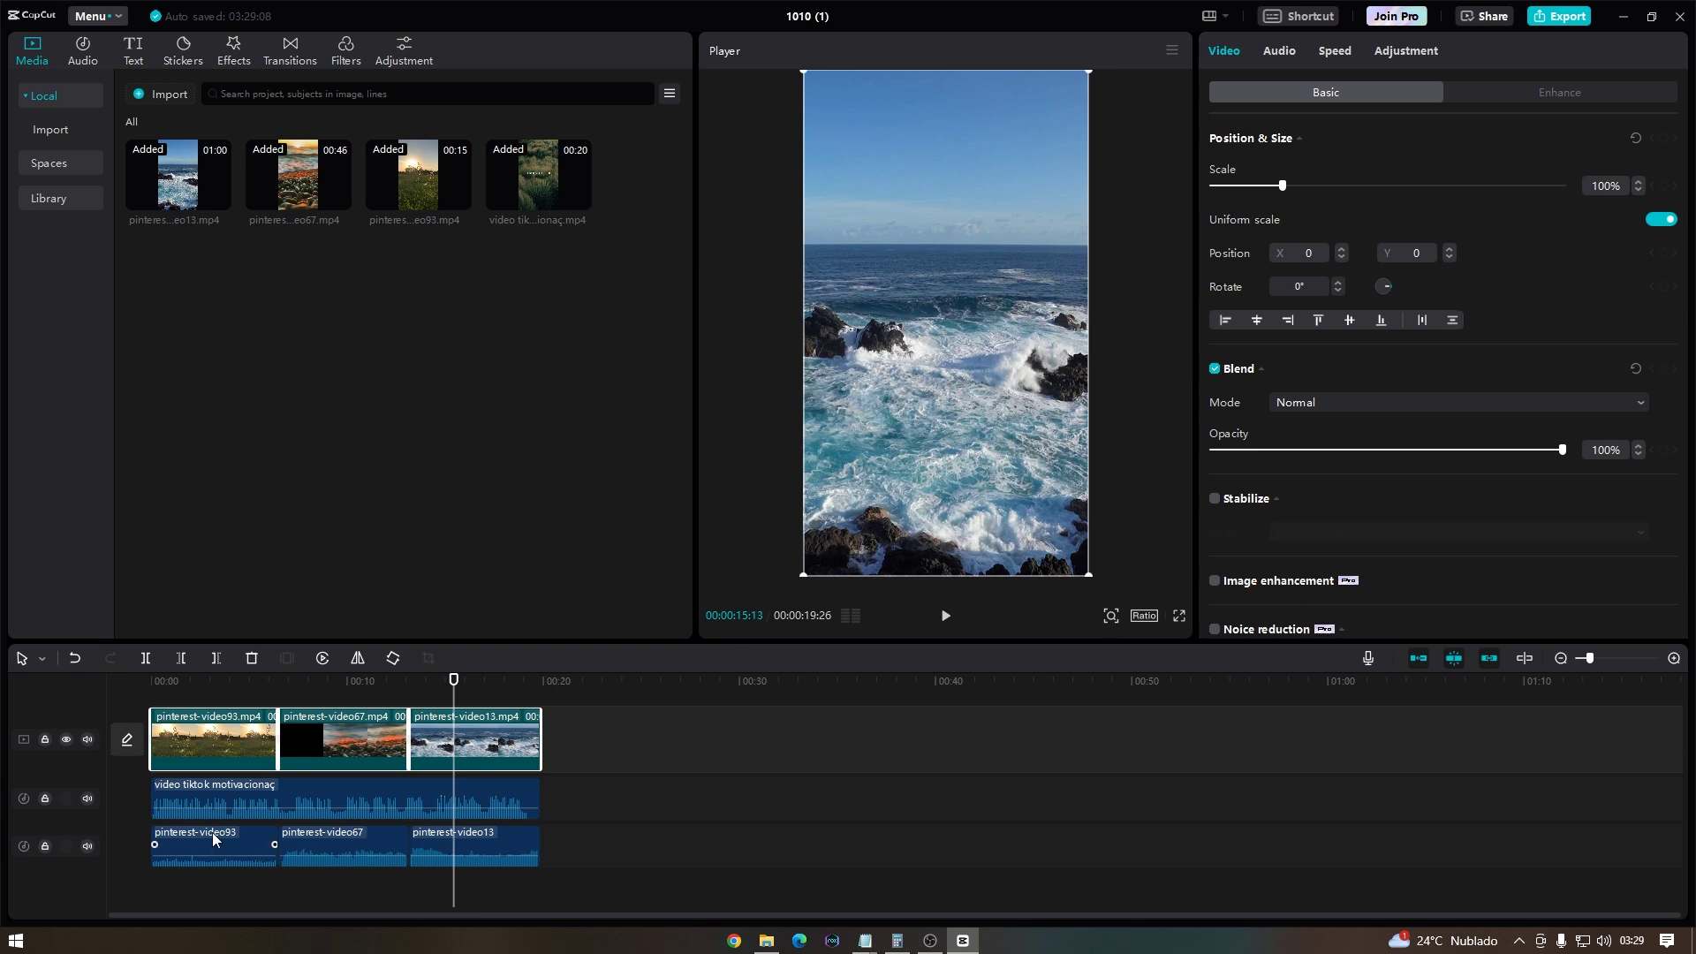
pyautogui.moveTo(606, 841); pyautogui.dragTo(192, 859)
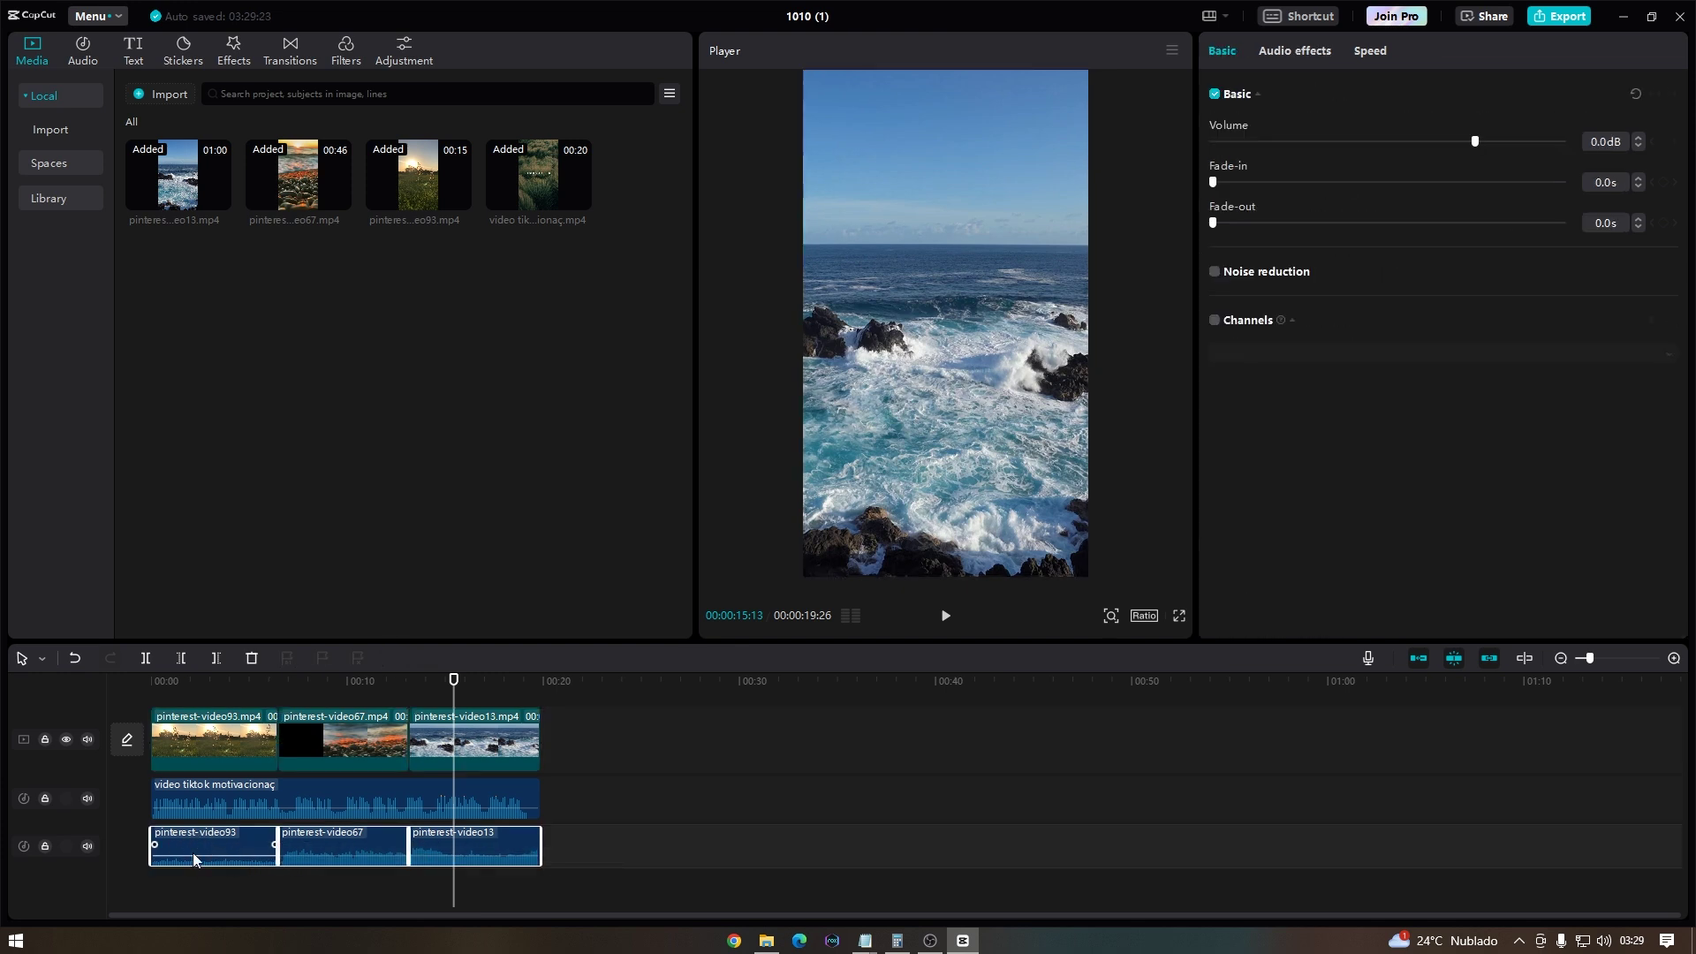
pyautogui.click(248, 663)
# Step: Play the edit from about 15 seconds and again from the start to check the sound
pyautogui.moveTo(448, 687); pyautogui.dragTo(445, 688)
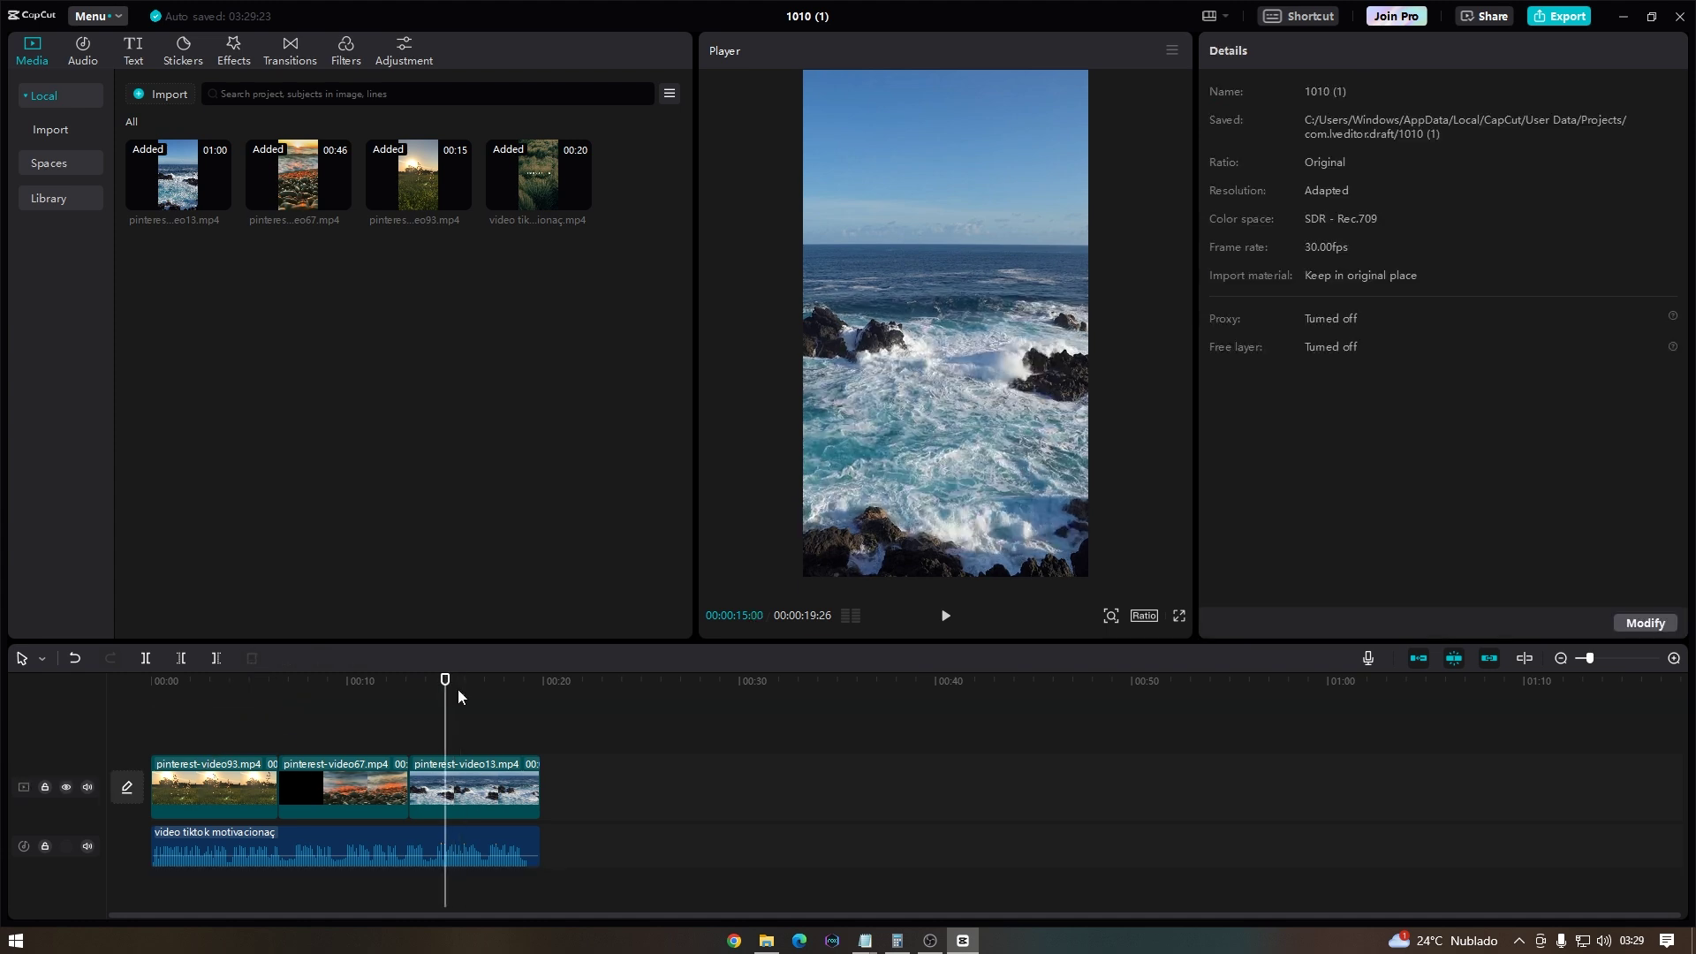
pyautogui.click(945, 617)
pyautogui.moveTo(492, 680); pyautogui.dragTo(150, 680)
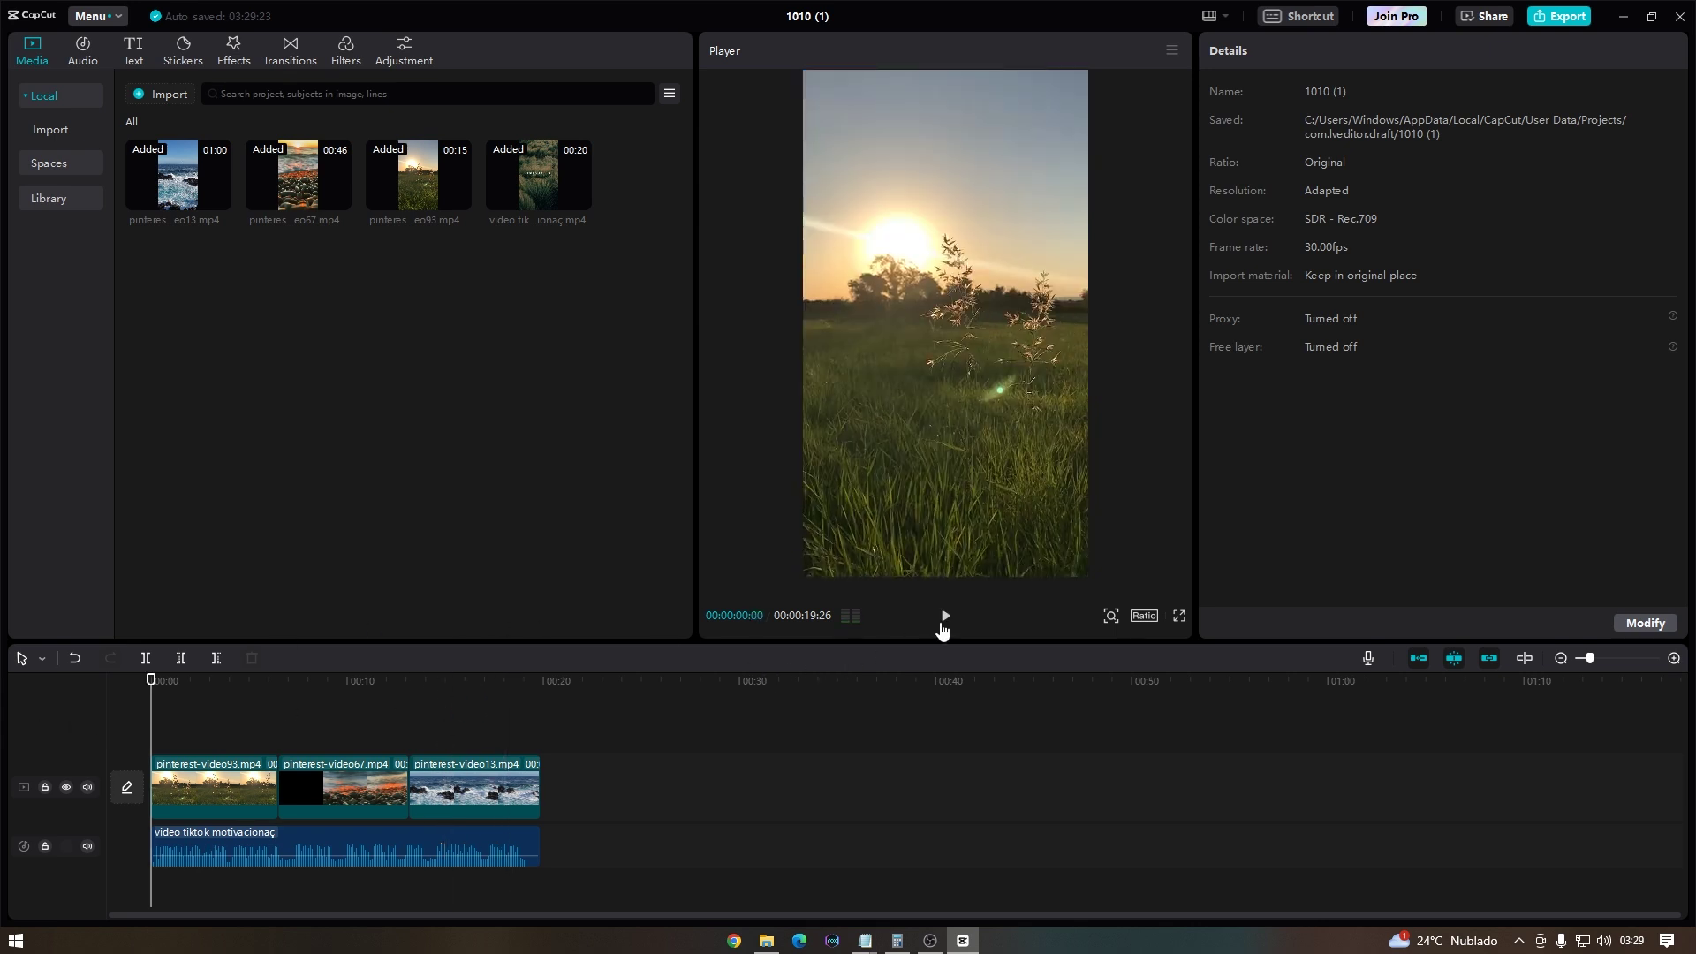
pyautogui.click(246, 681)
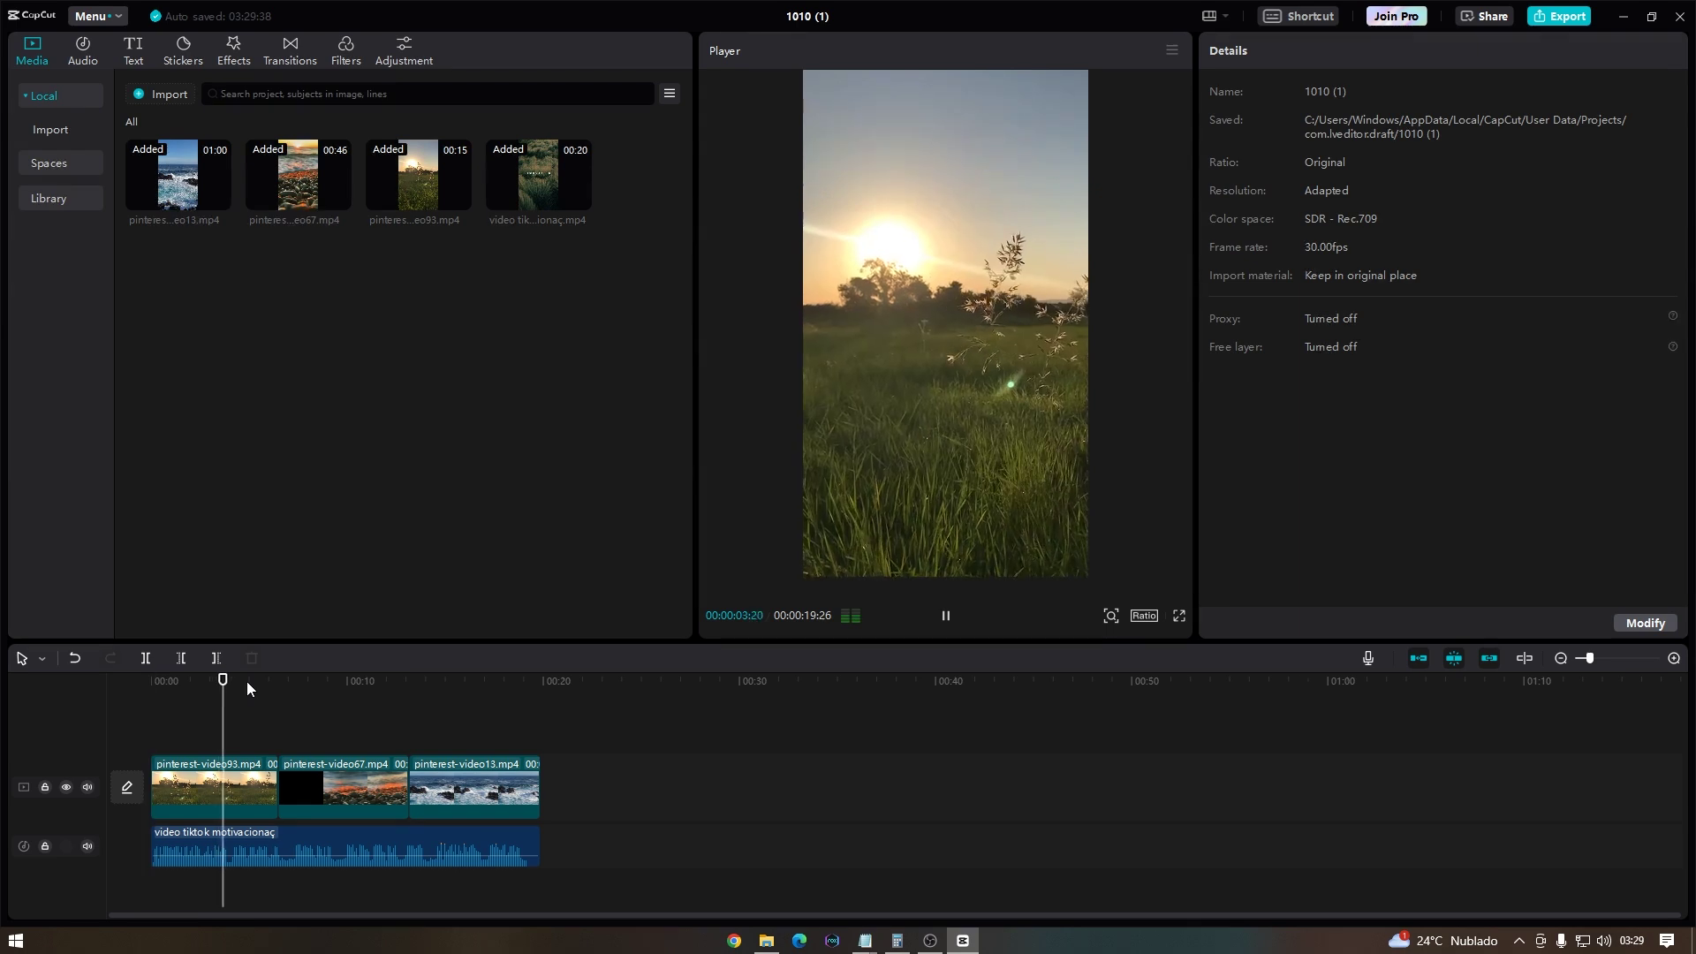
# Step: Shorten pinterest-video93 to about 4 seconds and trim a little off the start of pinterest-video67
pyautogui.click(254, 784)
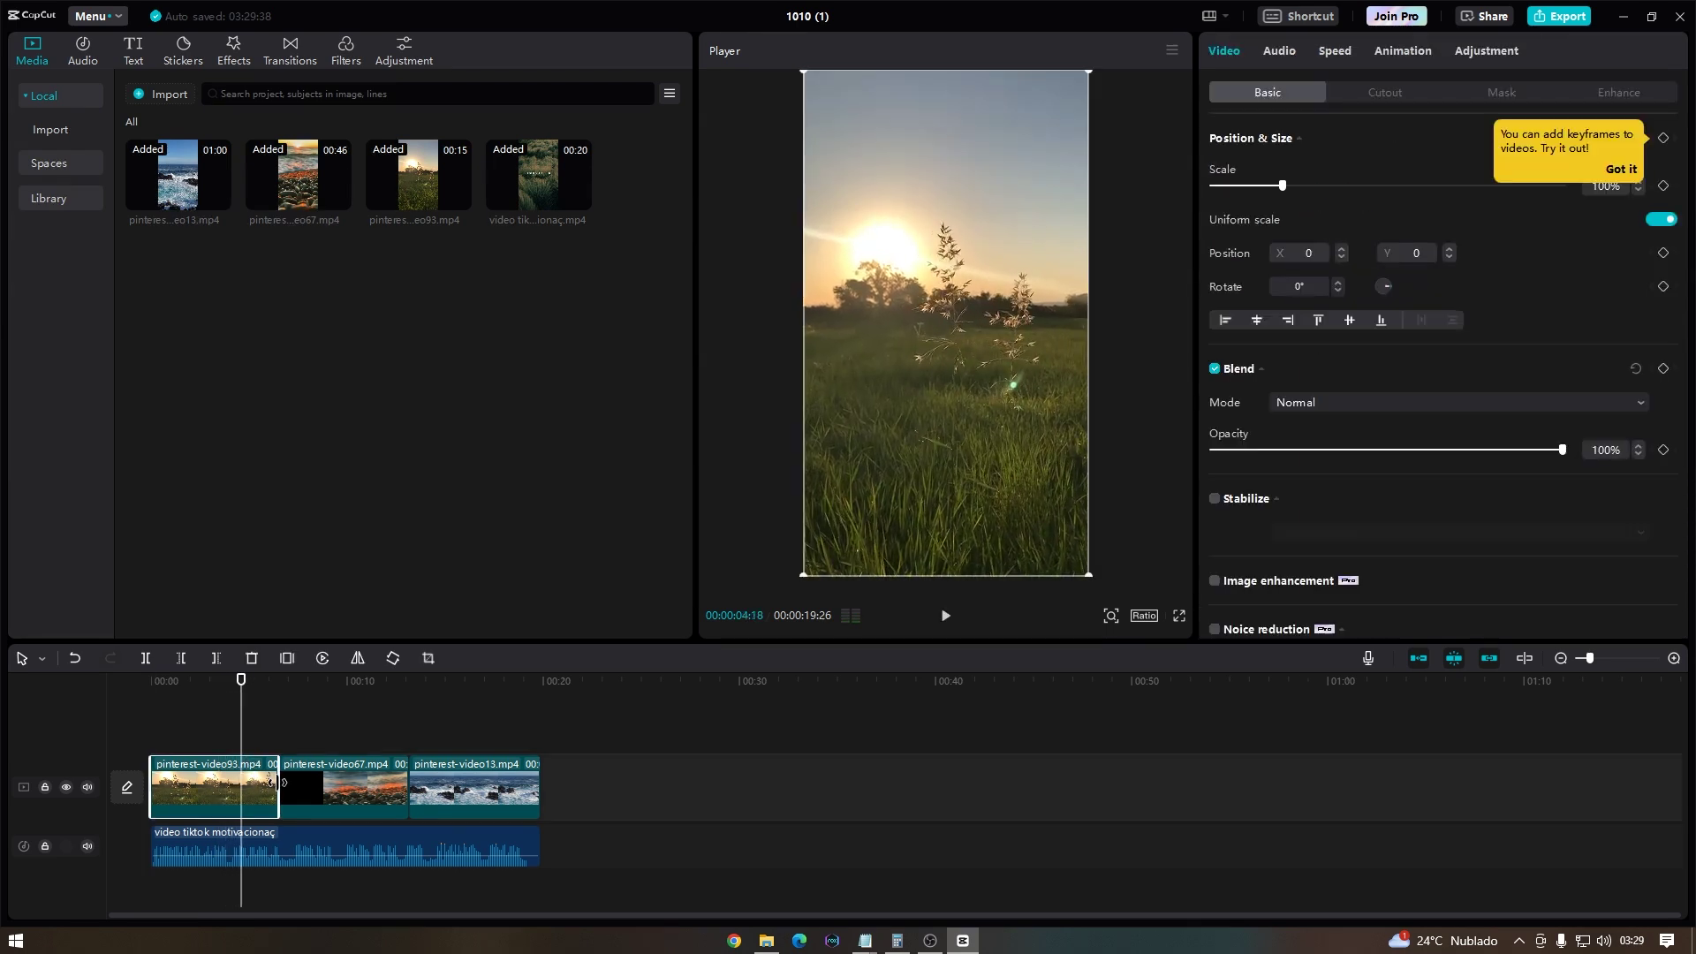
pyautogui.moveTo(276, 784); pyautogui.dragTo(229, 784)
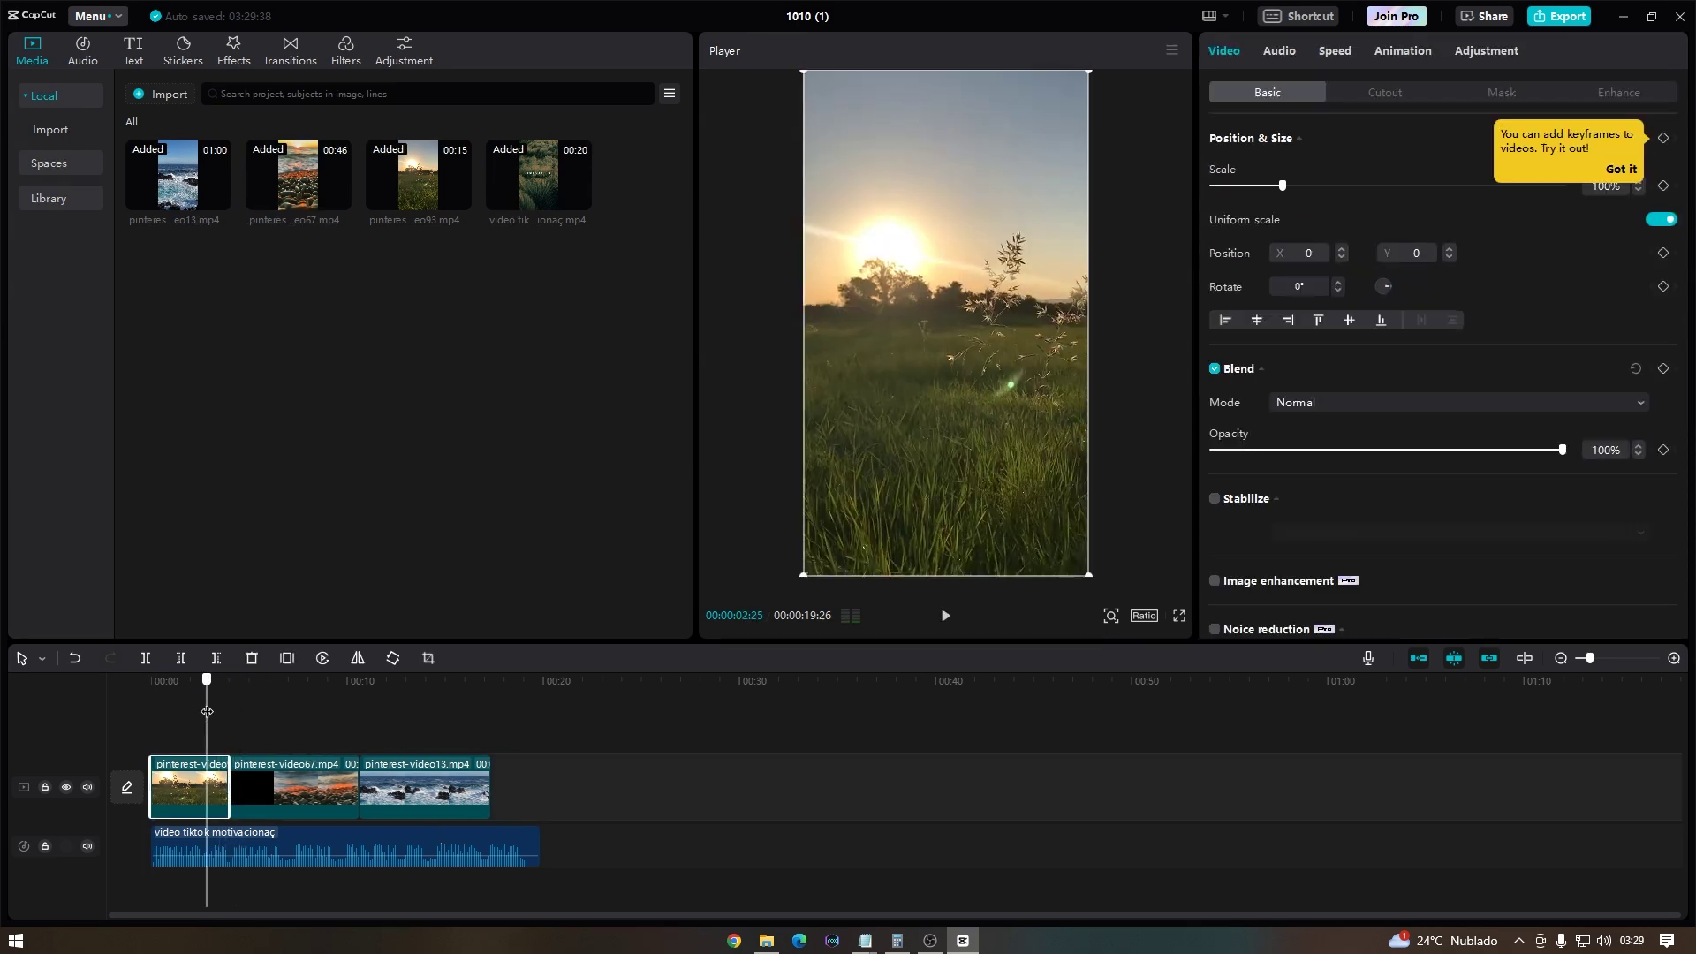
pyautogui.click(240, 781)
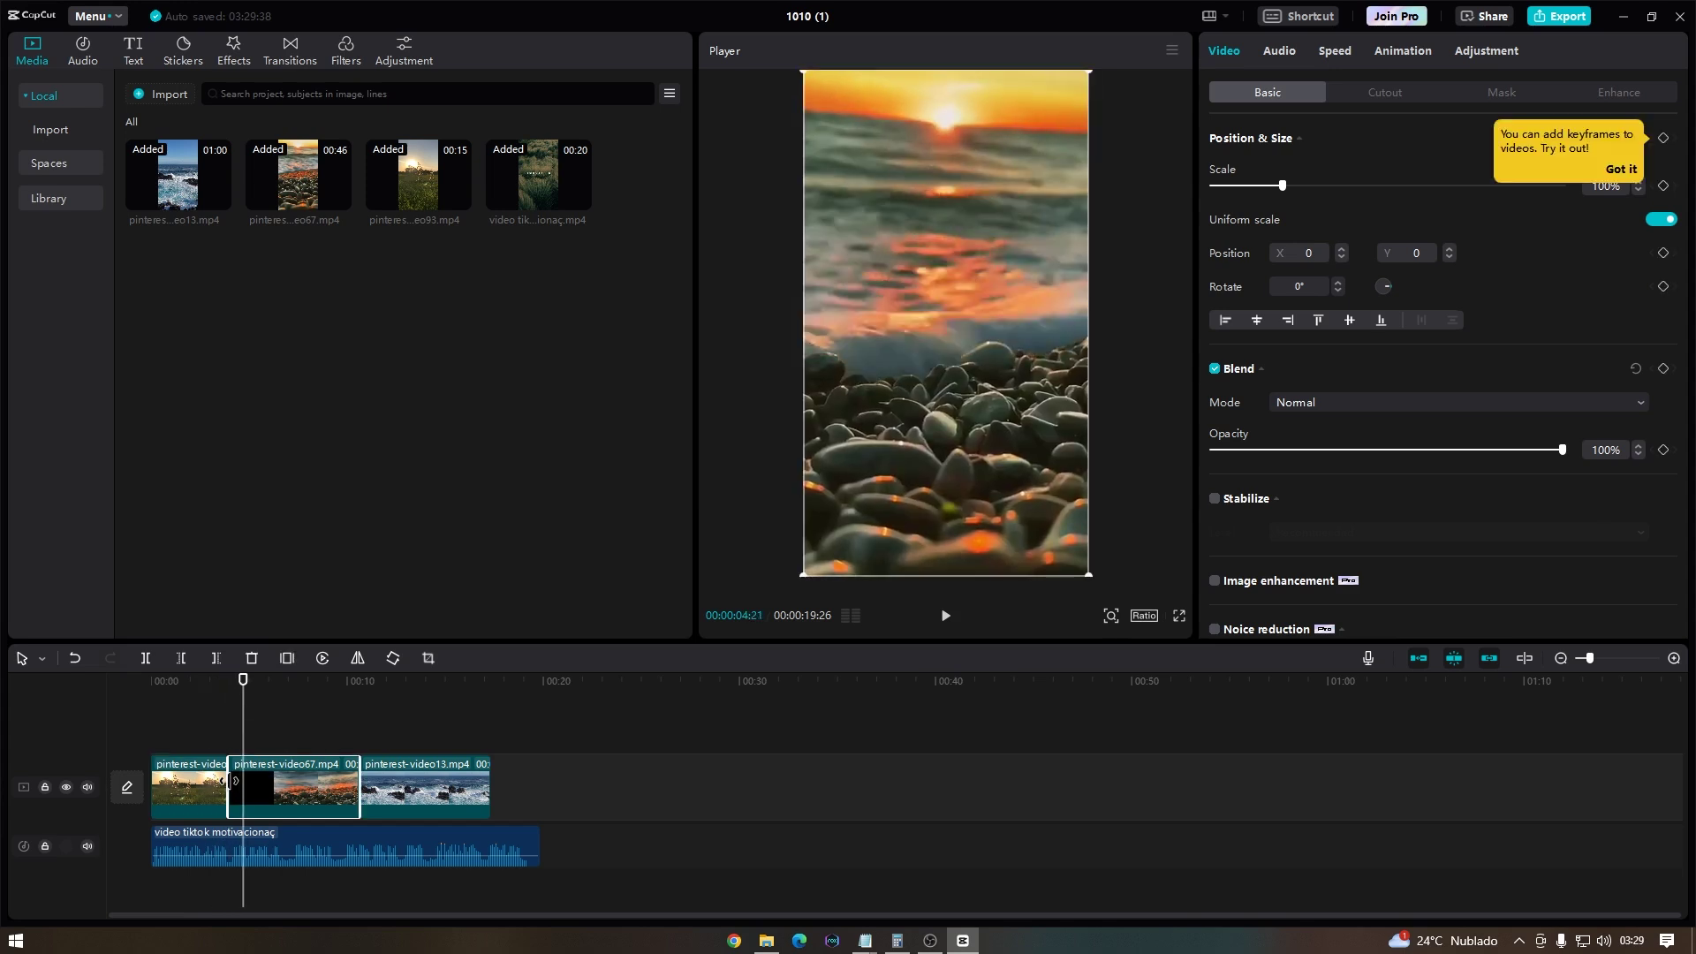
pyautogui.moveTo(234, 781); pyautogui.dragTo(251, 779)
pyautogui.click(415, 786)
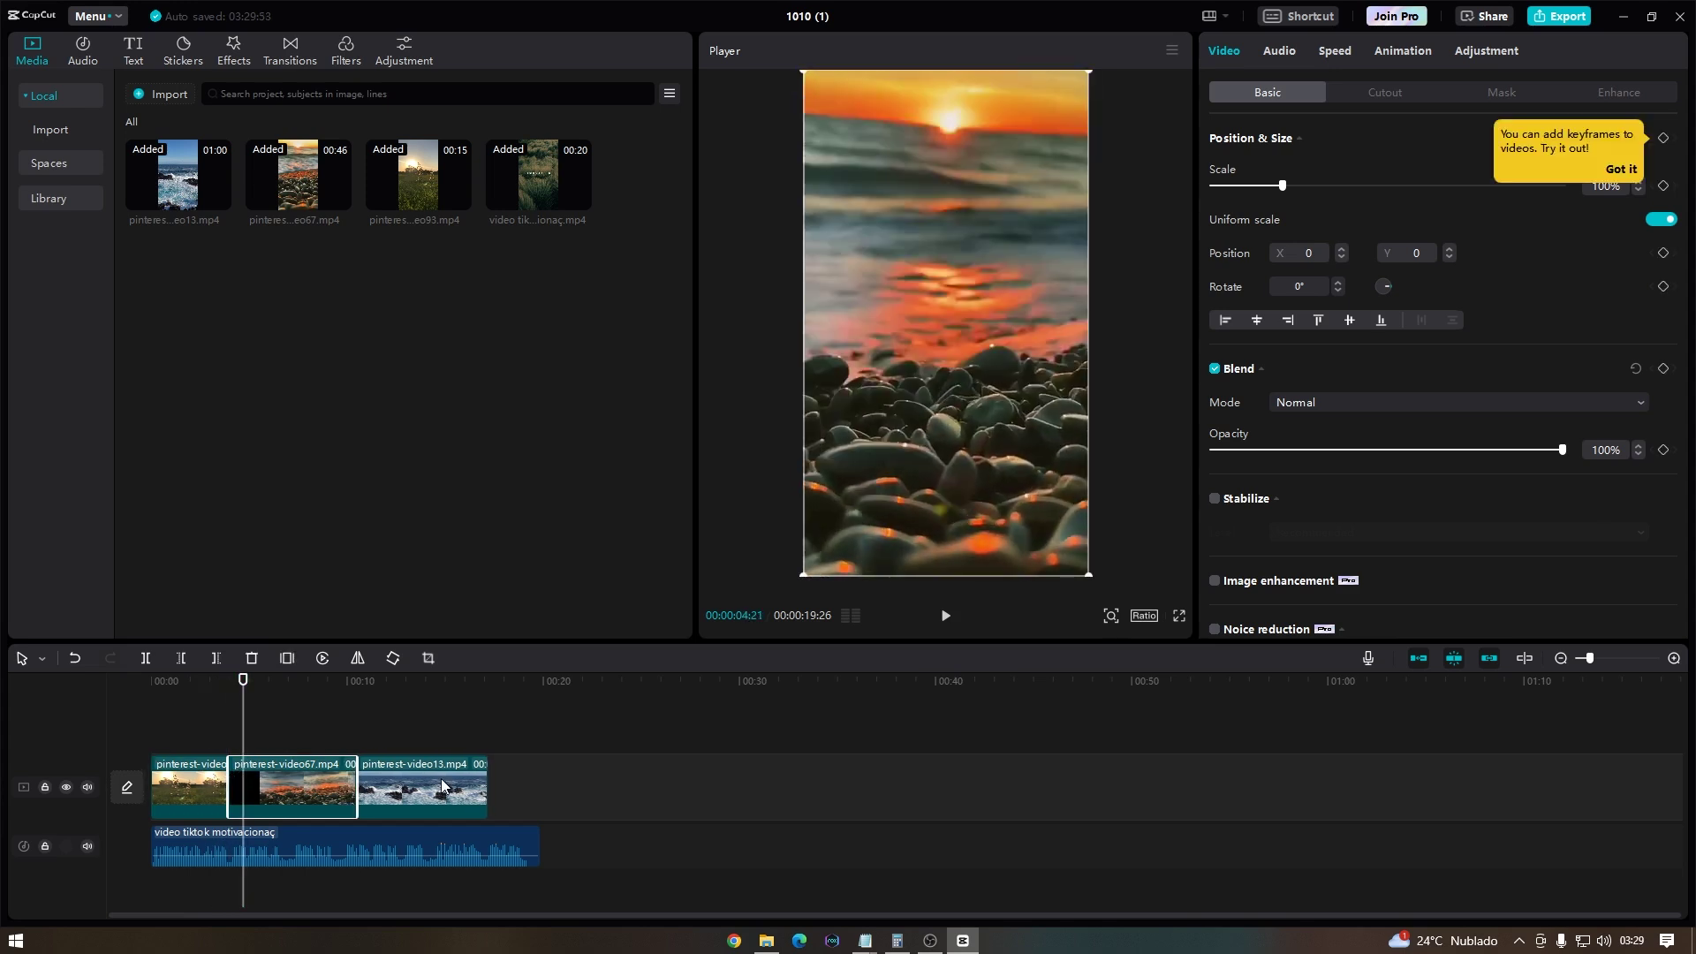
# Step: Place a copy of the shortened pinterest-video93 clip after pinterest-video13 and trim it to end with the narration
pyautogui.click(201, 787)
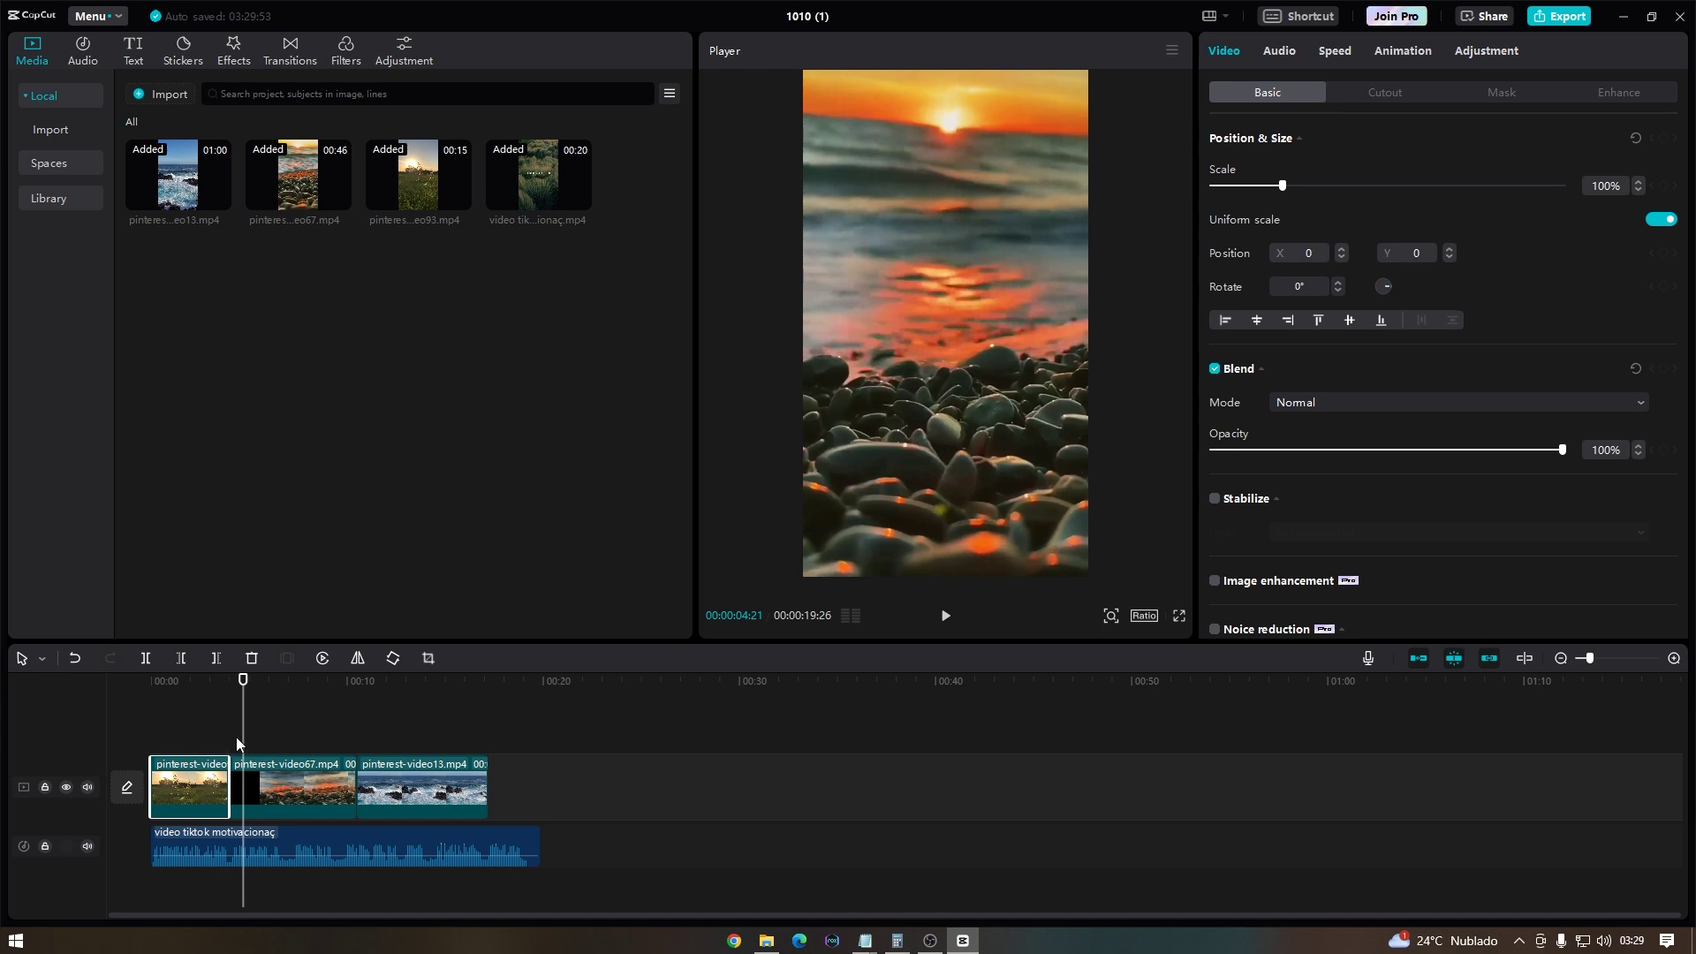
pyautogui.click(744, 681)
pyautogui.click(187, 681)
pyautogui.rightClick(217, 786)
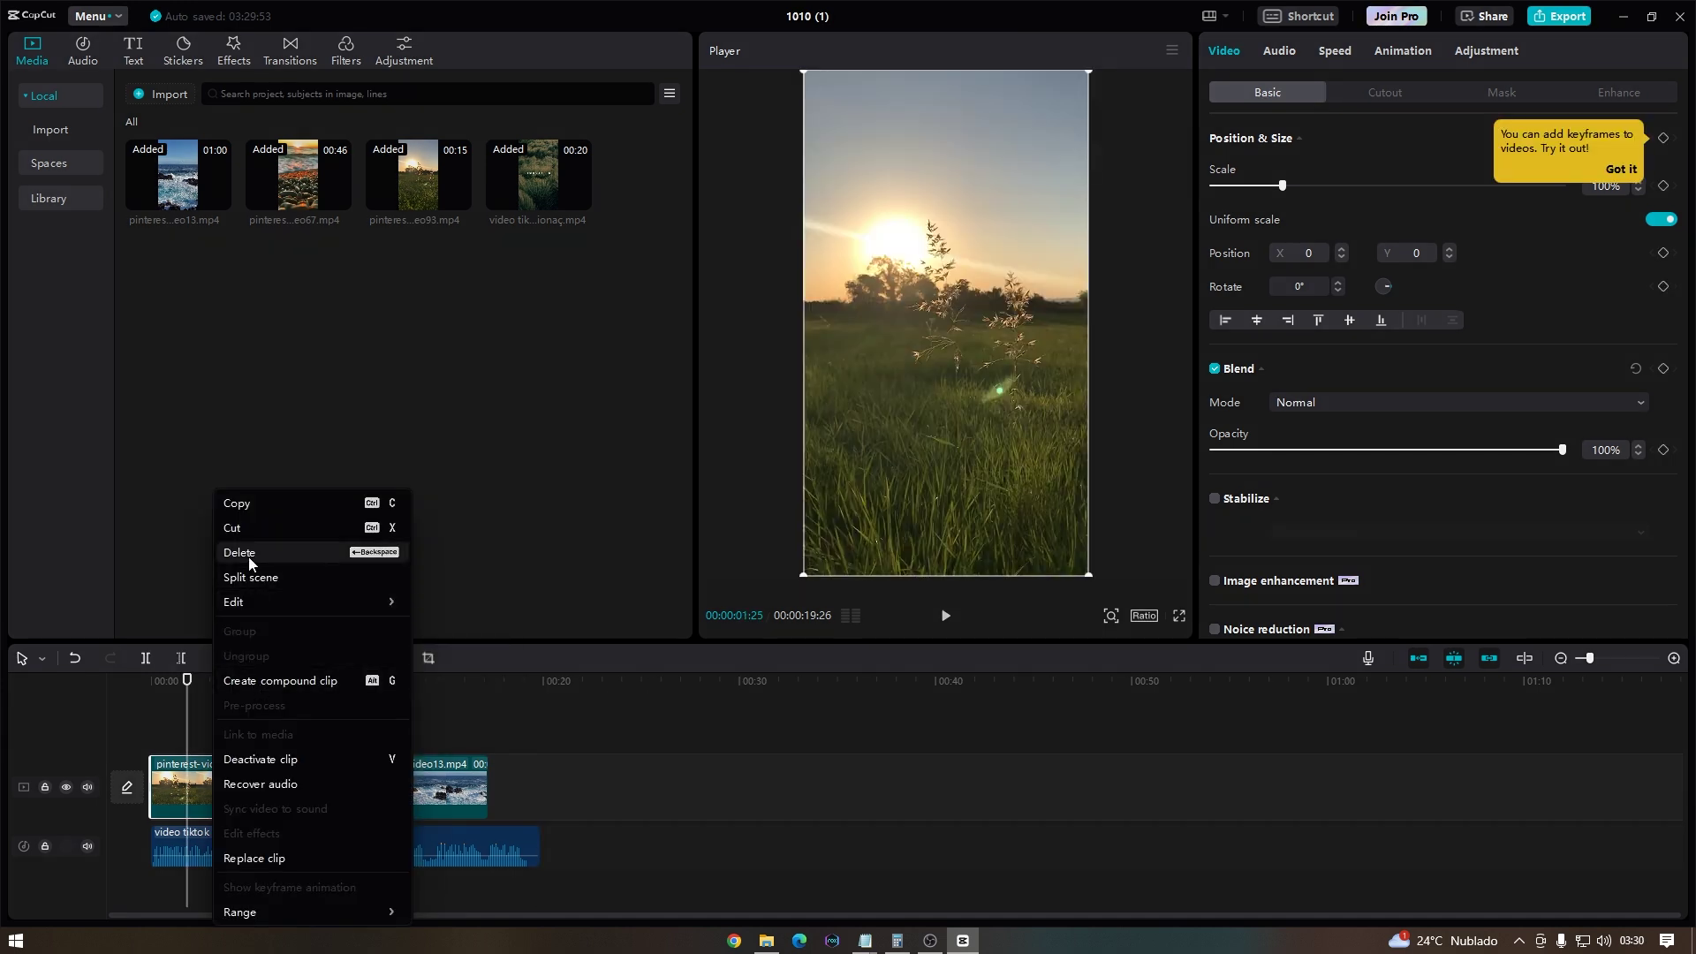
pyautogui.click(243, 505)
pyautogui.click(541, 694)
pyautogui.hotkey('ctrl', 'v')
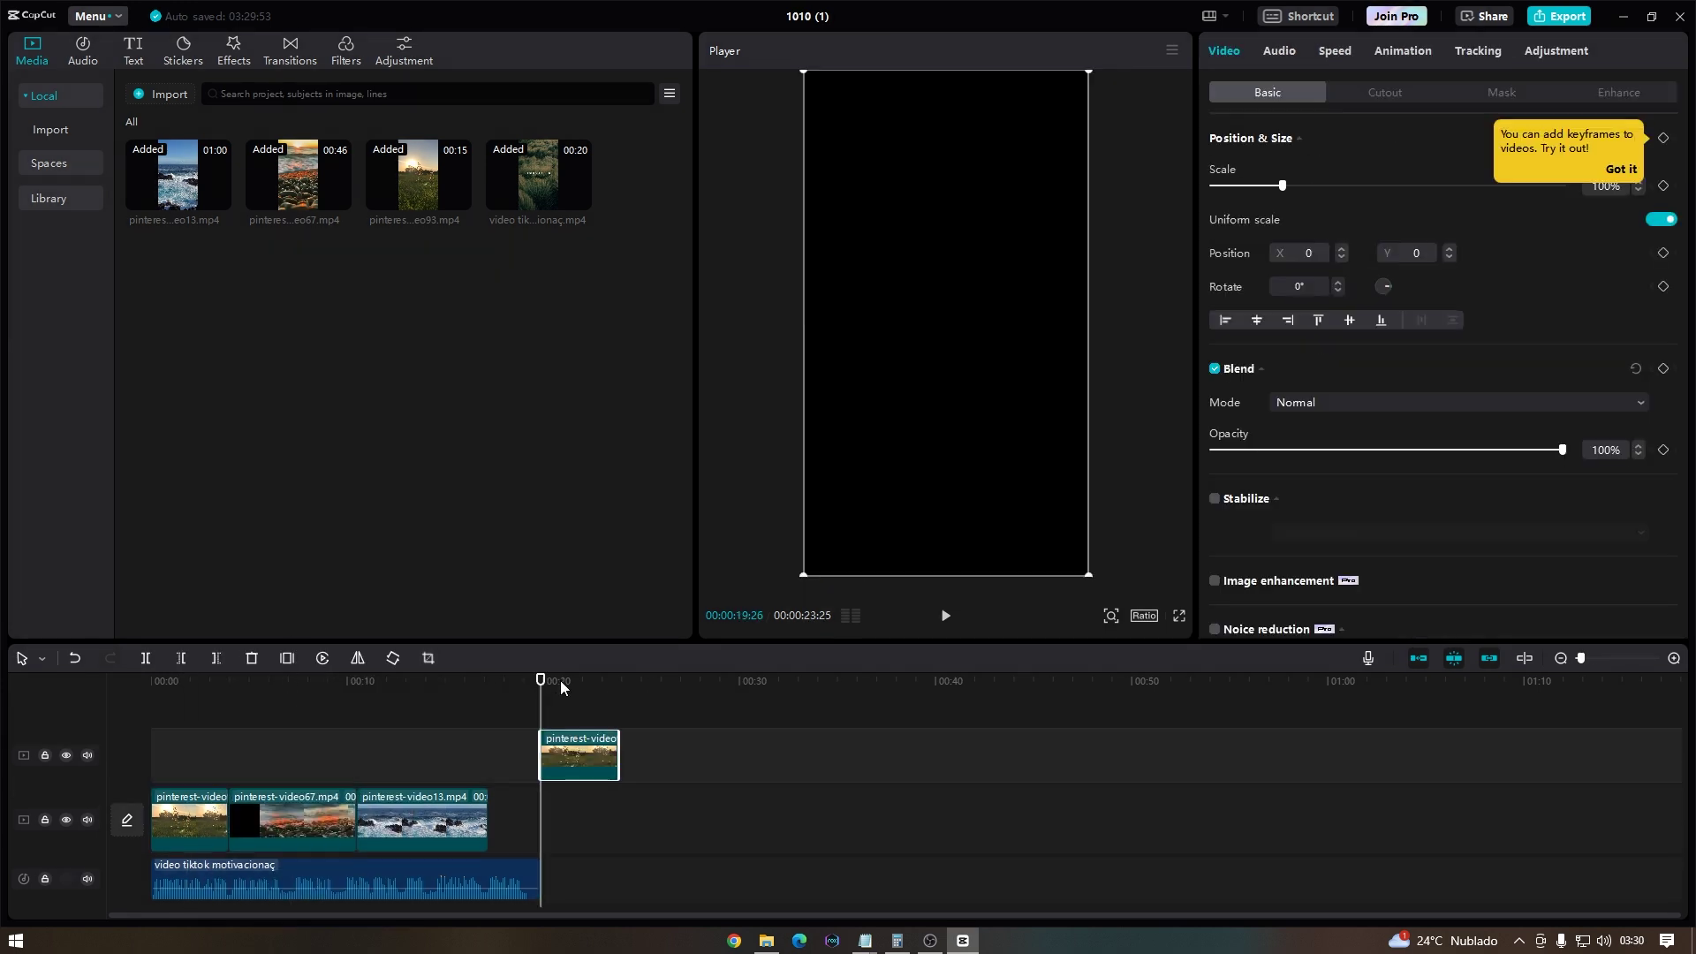
pyautogui.moveTo(568, 791); pyautogui.dragTo(540, 792)
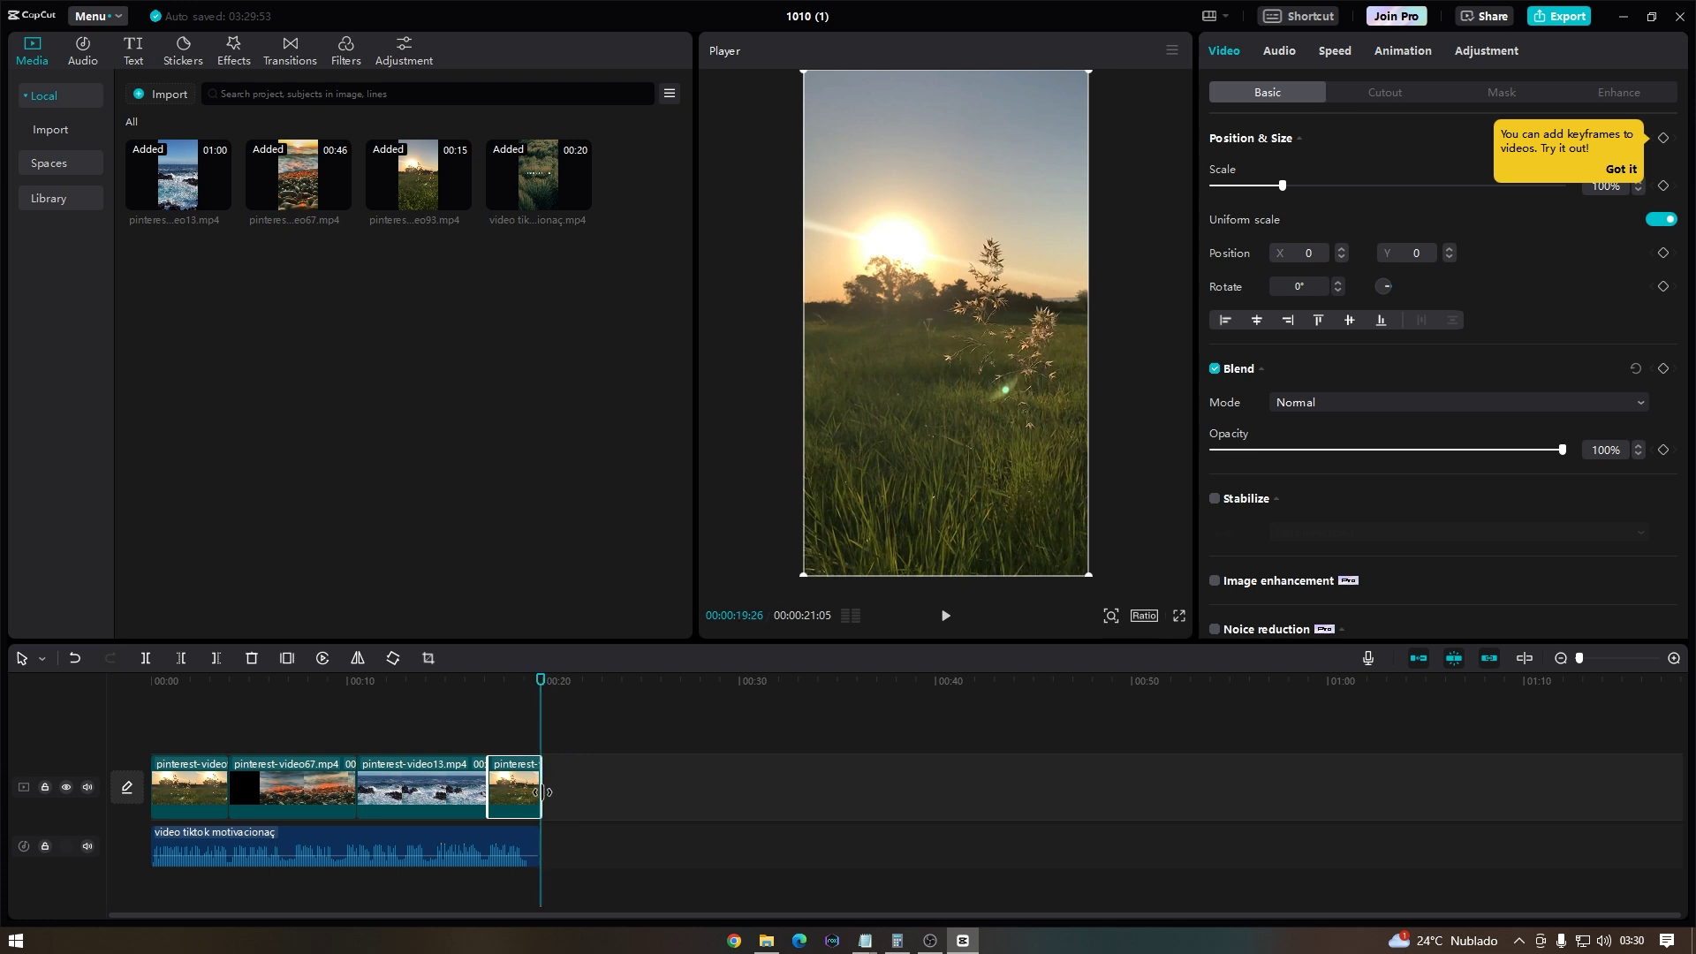
pyautogui.click(217, 658)
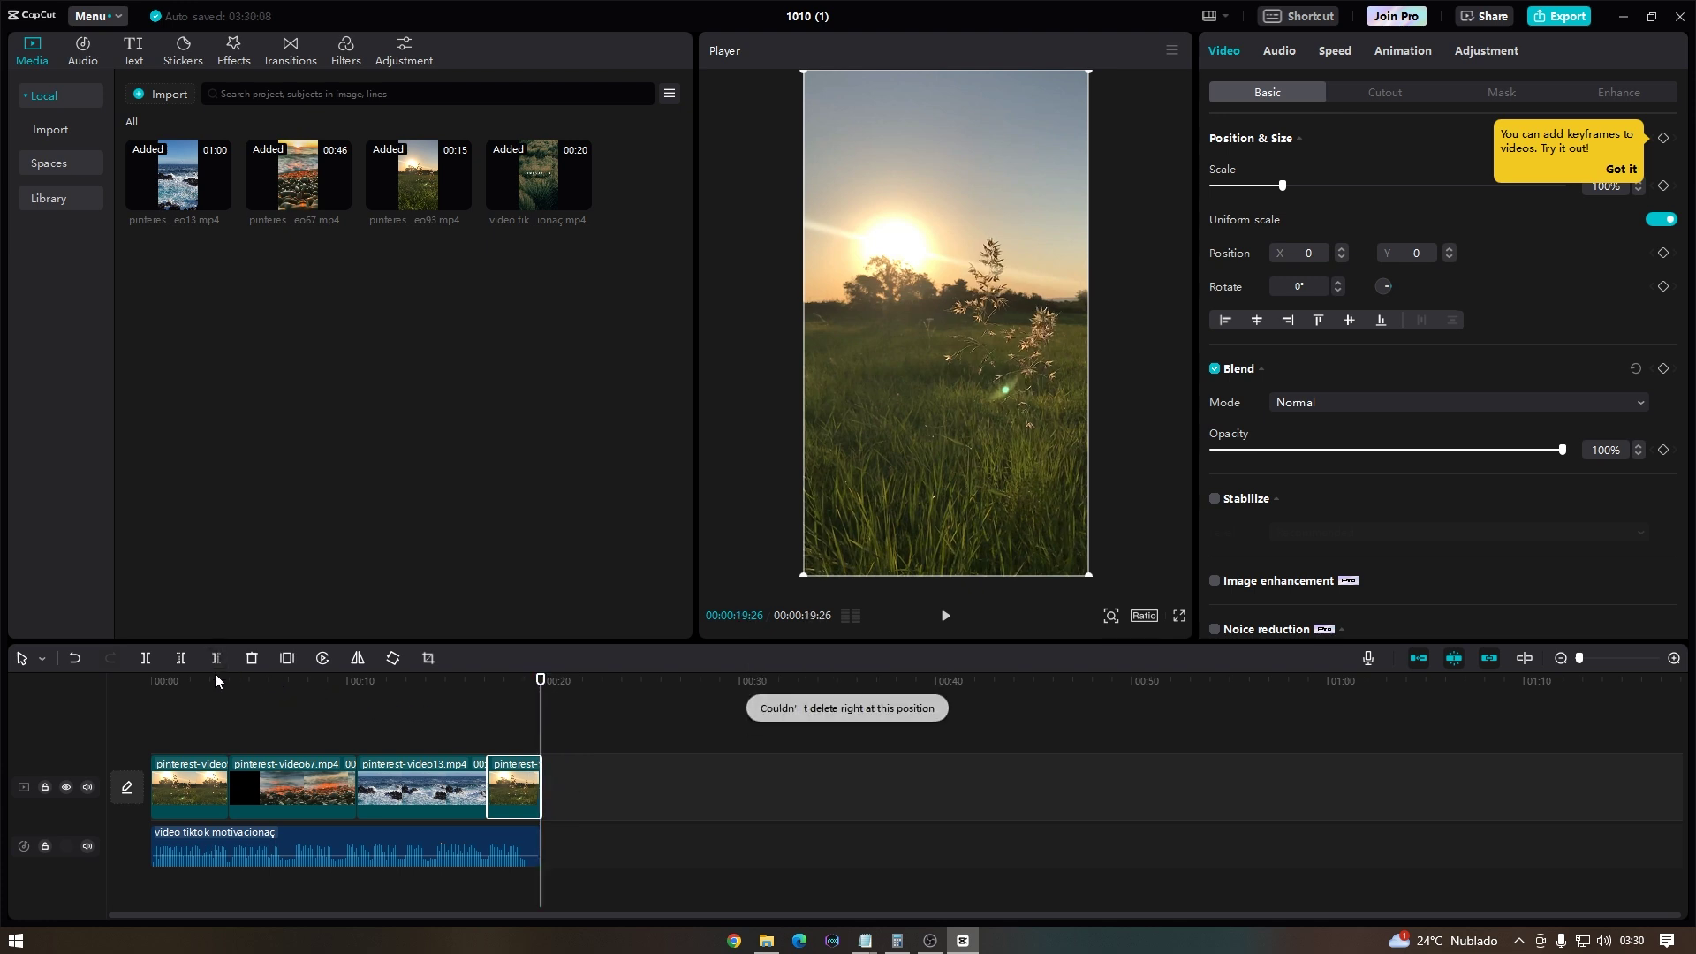
# Step: Play back the transition from the first to the second clip and return the playhead to the start
pyautogui.click(217, 679)
pyautogui.press('space')
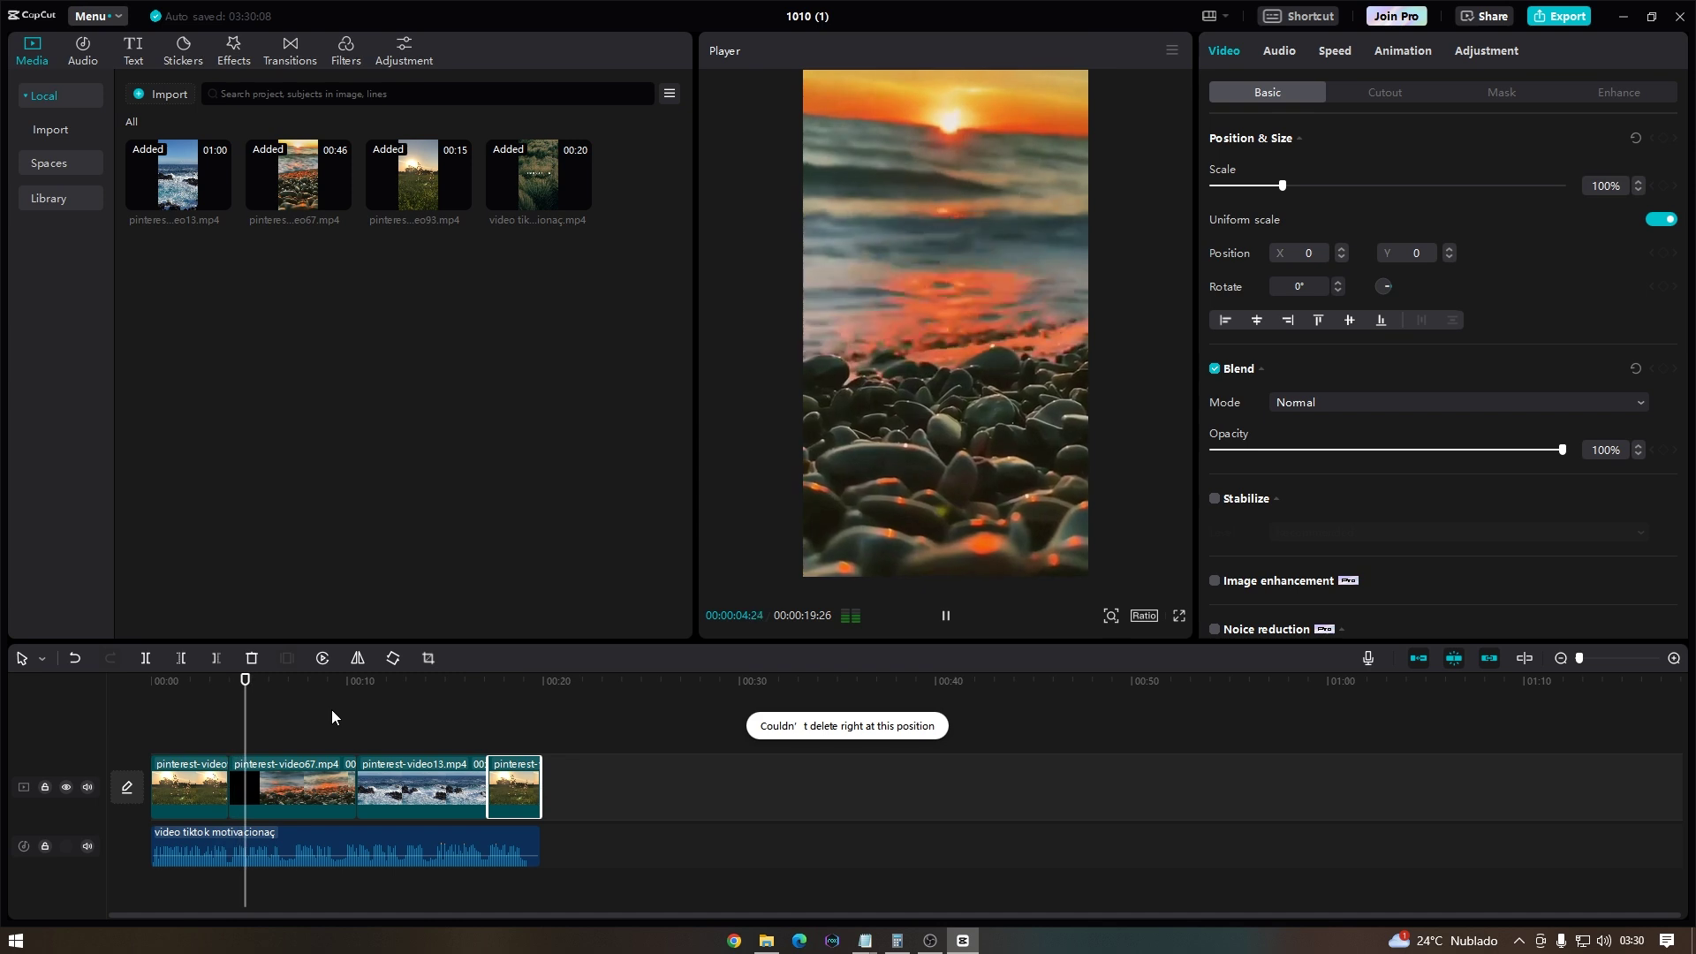
pyautogui.click(582, 711)
pyautogui.press('Home')
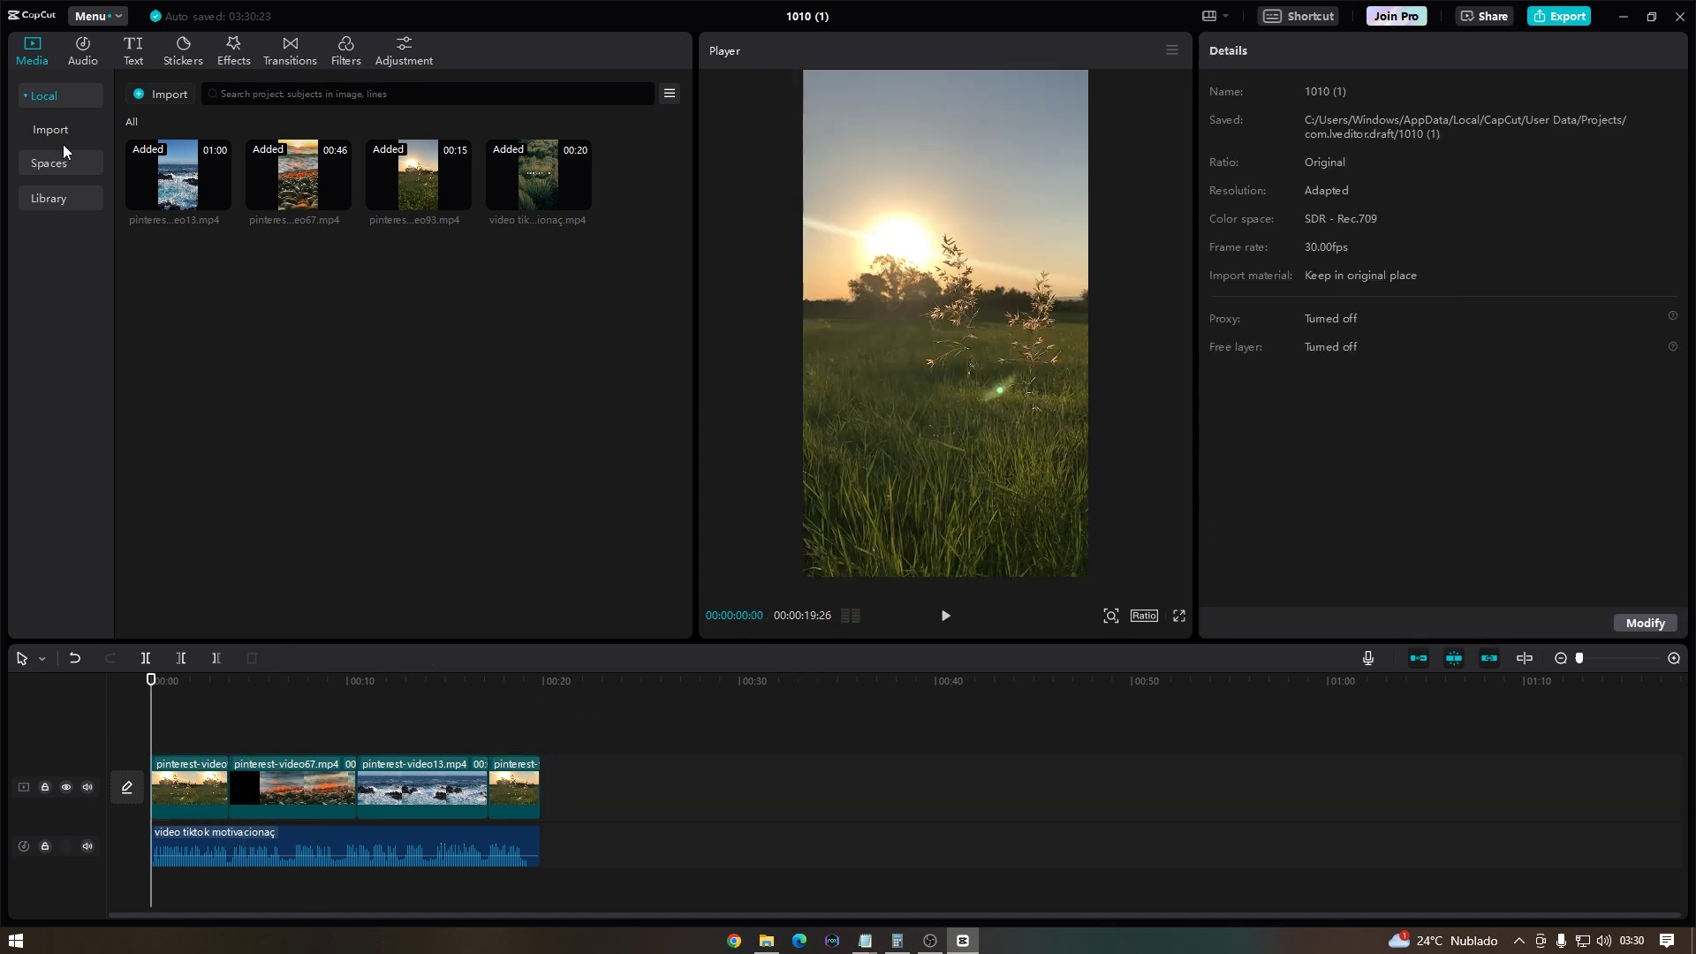
pyautogui.click(133, 50)
pyautogui.moveTo(163, 139); pyautogui.dragTo(196, 742)
pyautogui.click(961, 411)
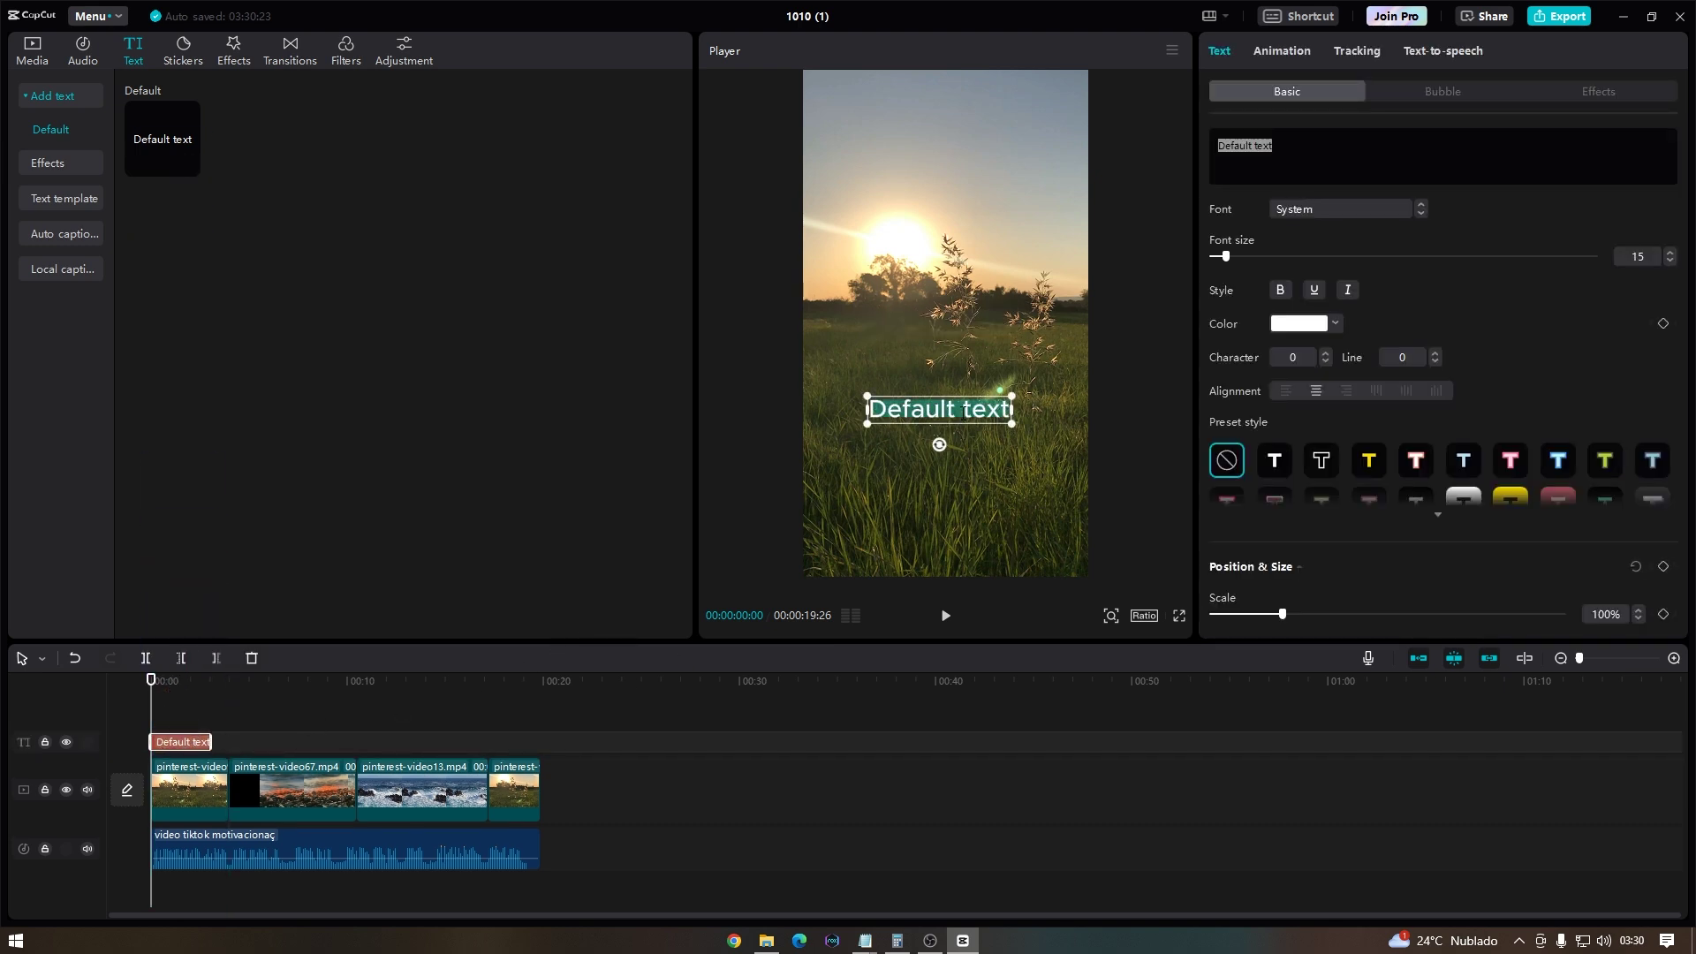
pyautogui.write('@seucanalaqui')
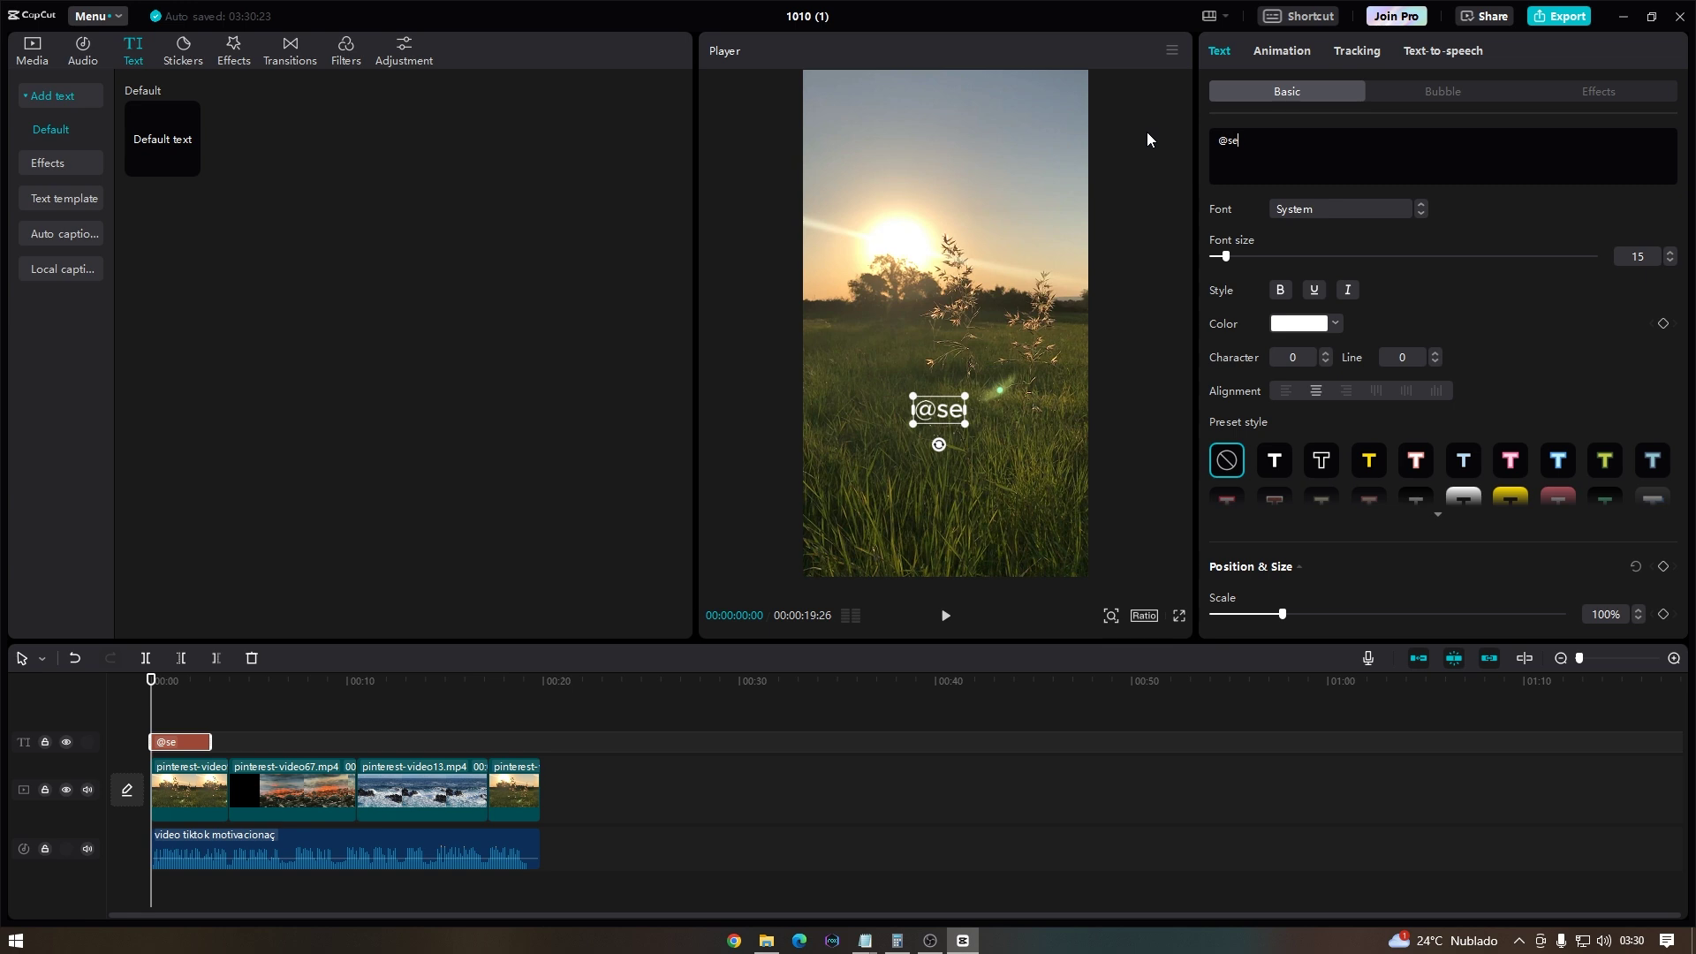
pyautogui.click(1170, 431)
pyautogui.moveTo(990, 415); pyautogui.dragTo(990, 499)
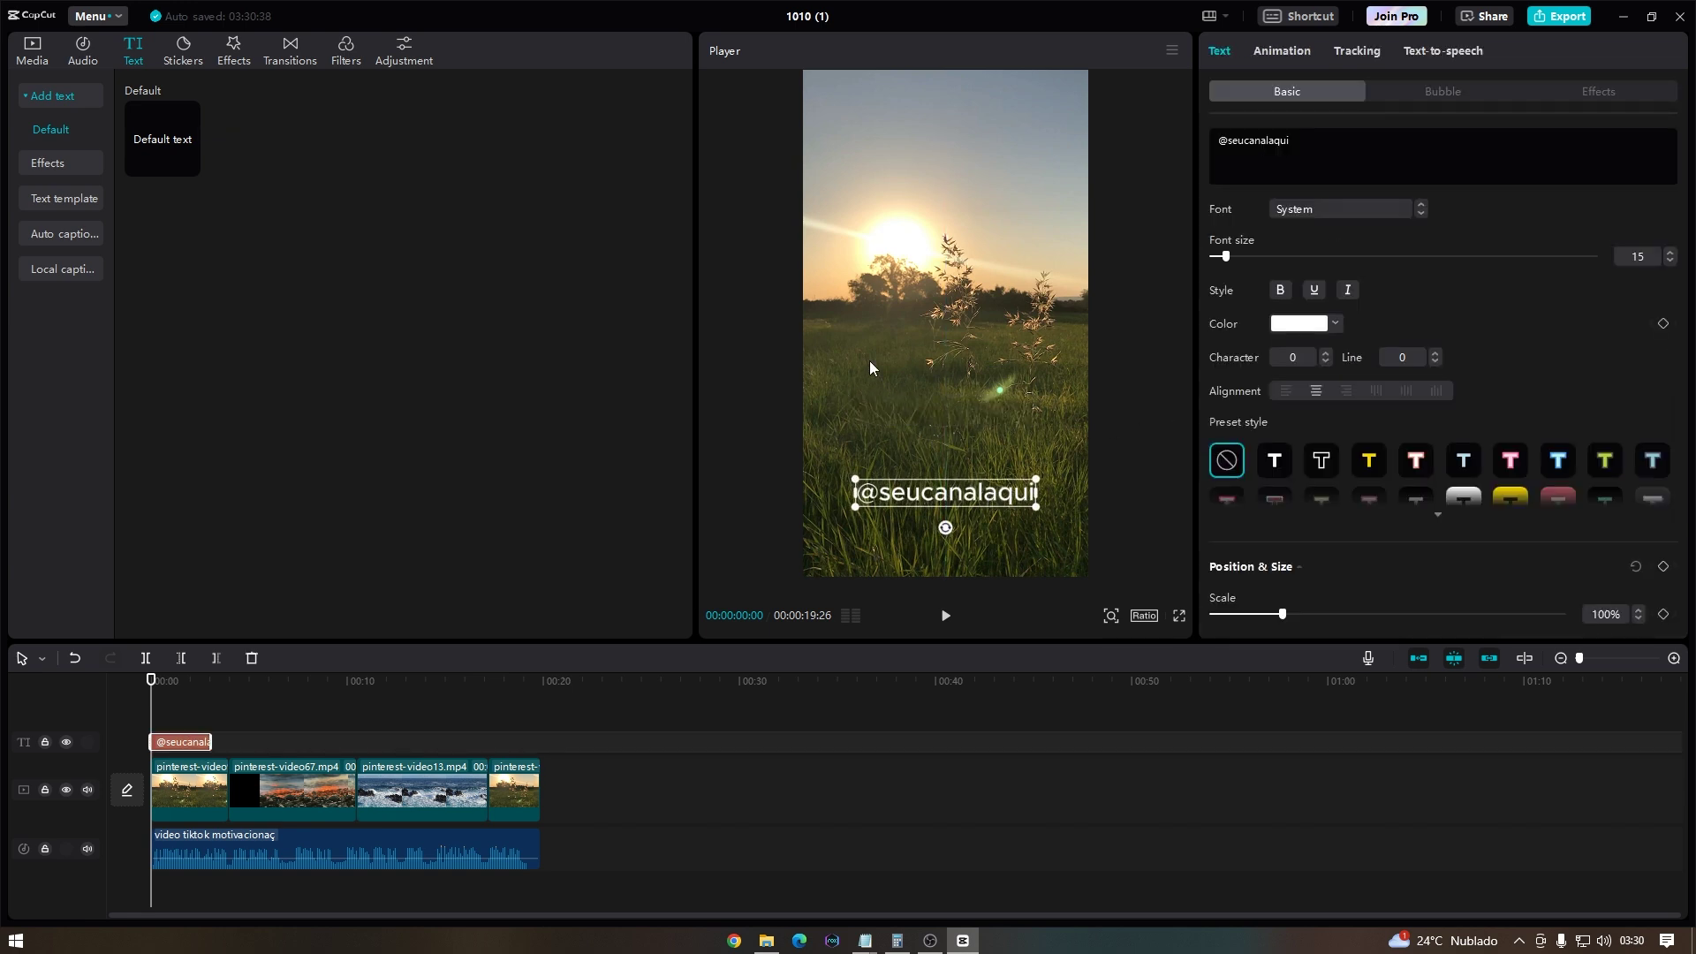
pyautogui.click(718, 443)
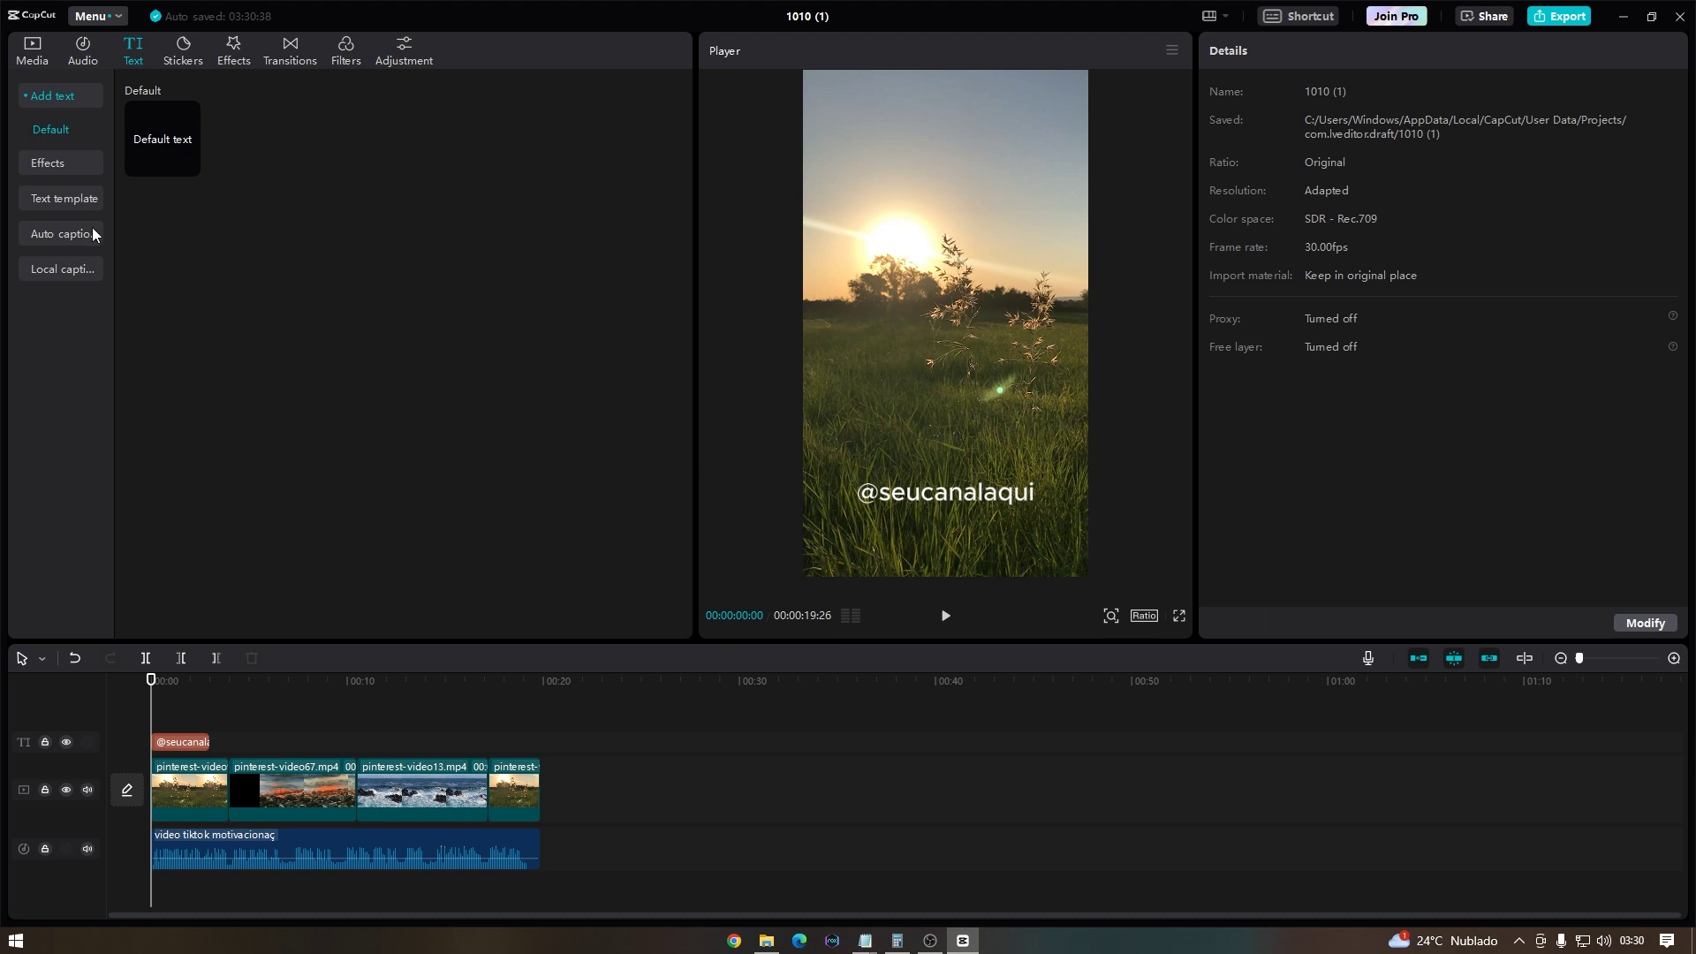
# Step: Generate auto captions from the narration with the language set to Portuguese (Brazil)
pyautogui.click(49, 234)
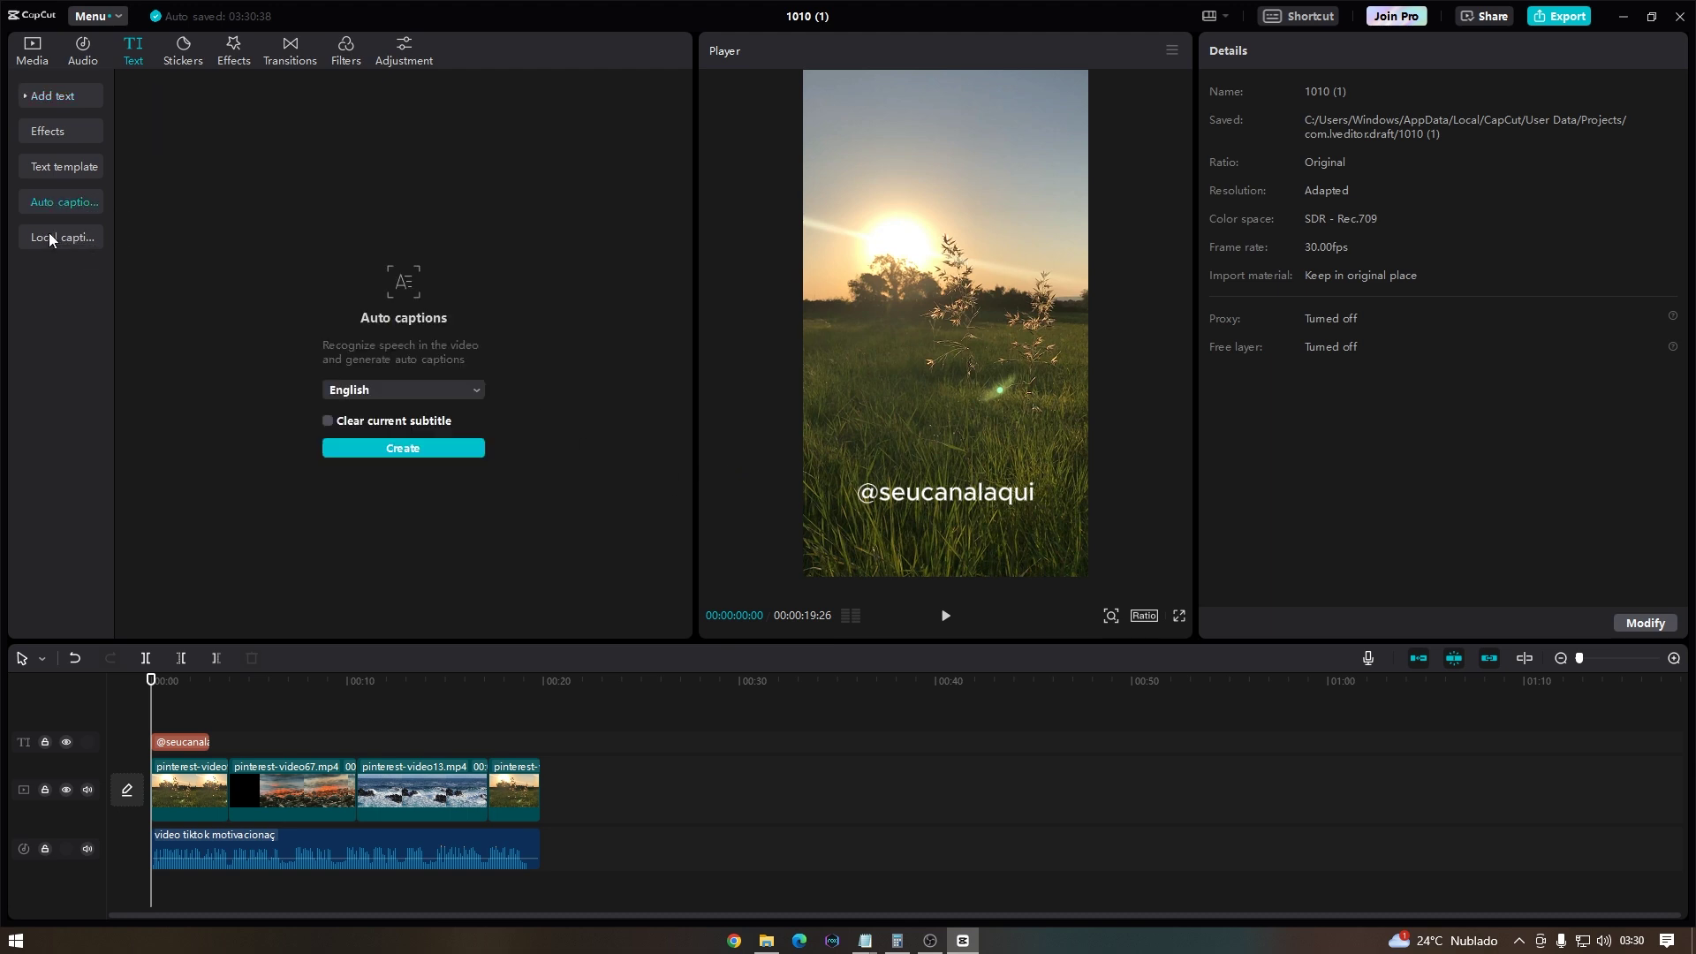
pyautogui.click(404, 389)
pyautogui.scroll(-4, 410, 469)
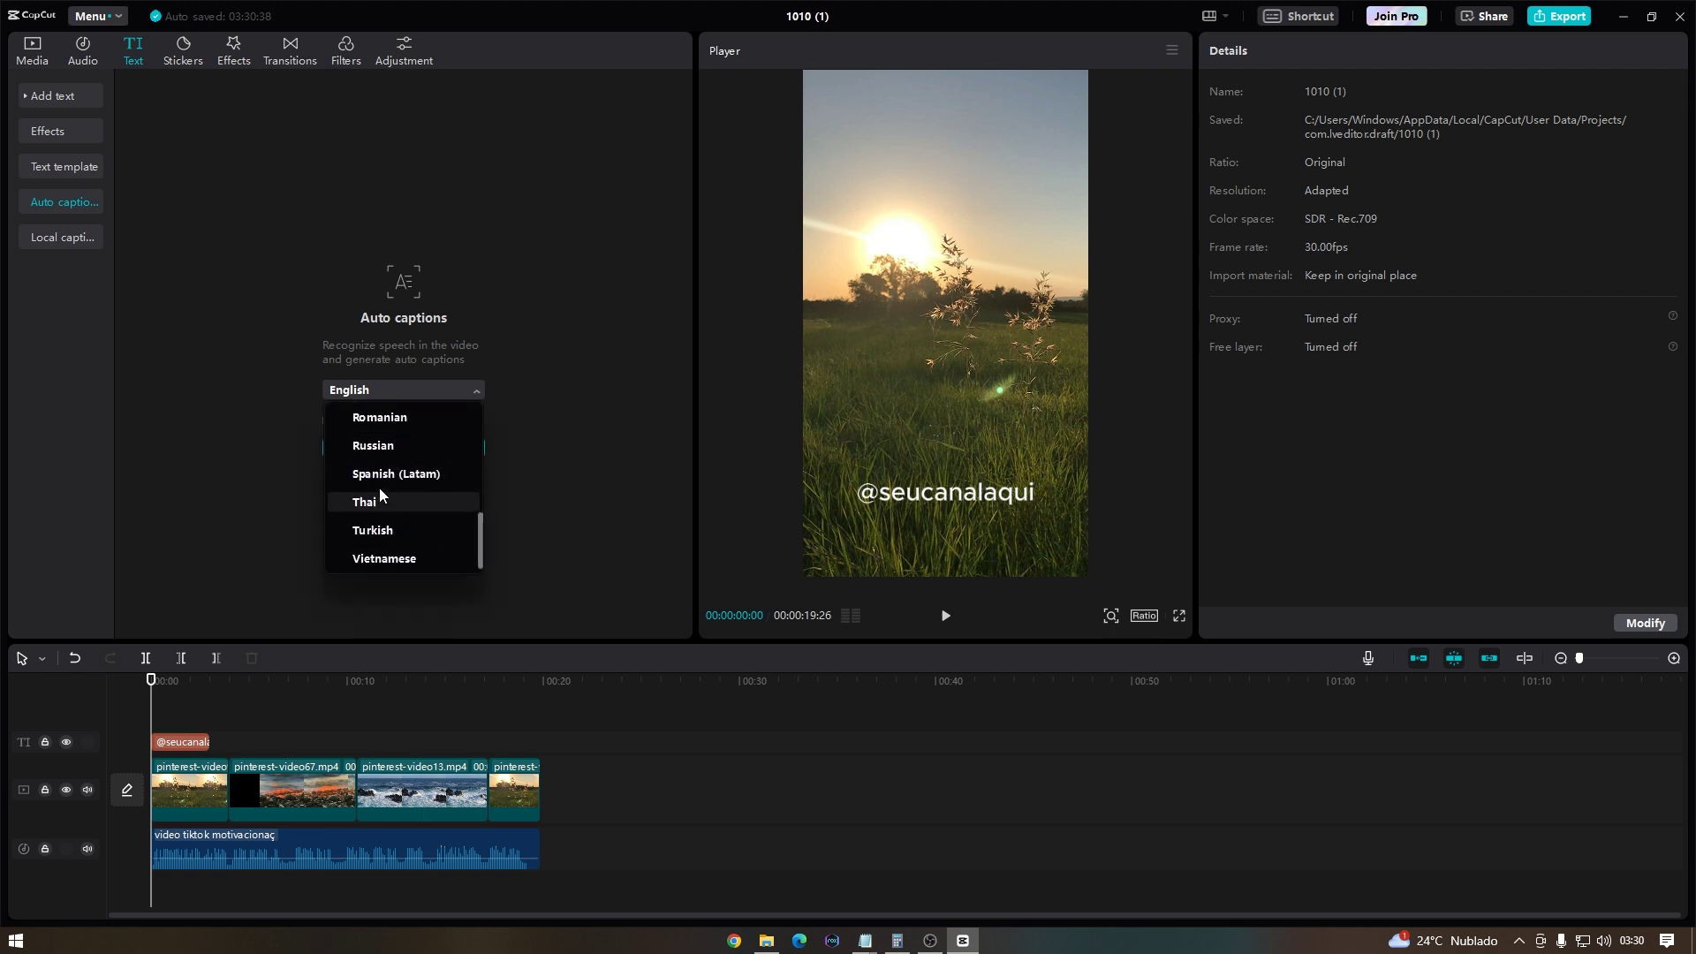
pyautogui.scroll(1, 379, 488)
pyautogui.click(403, 451)
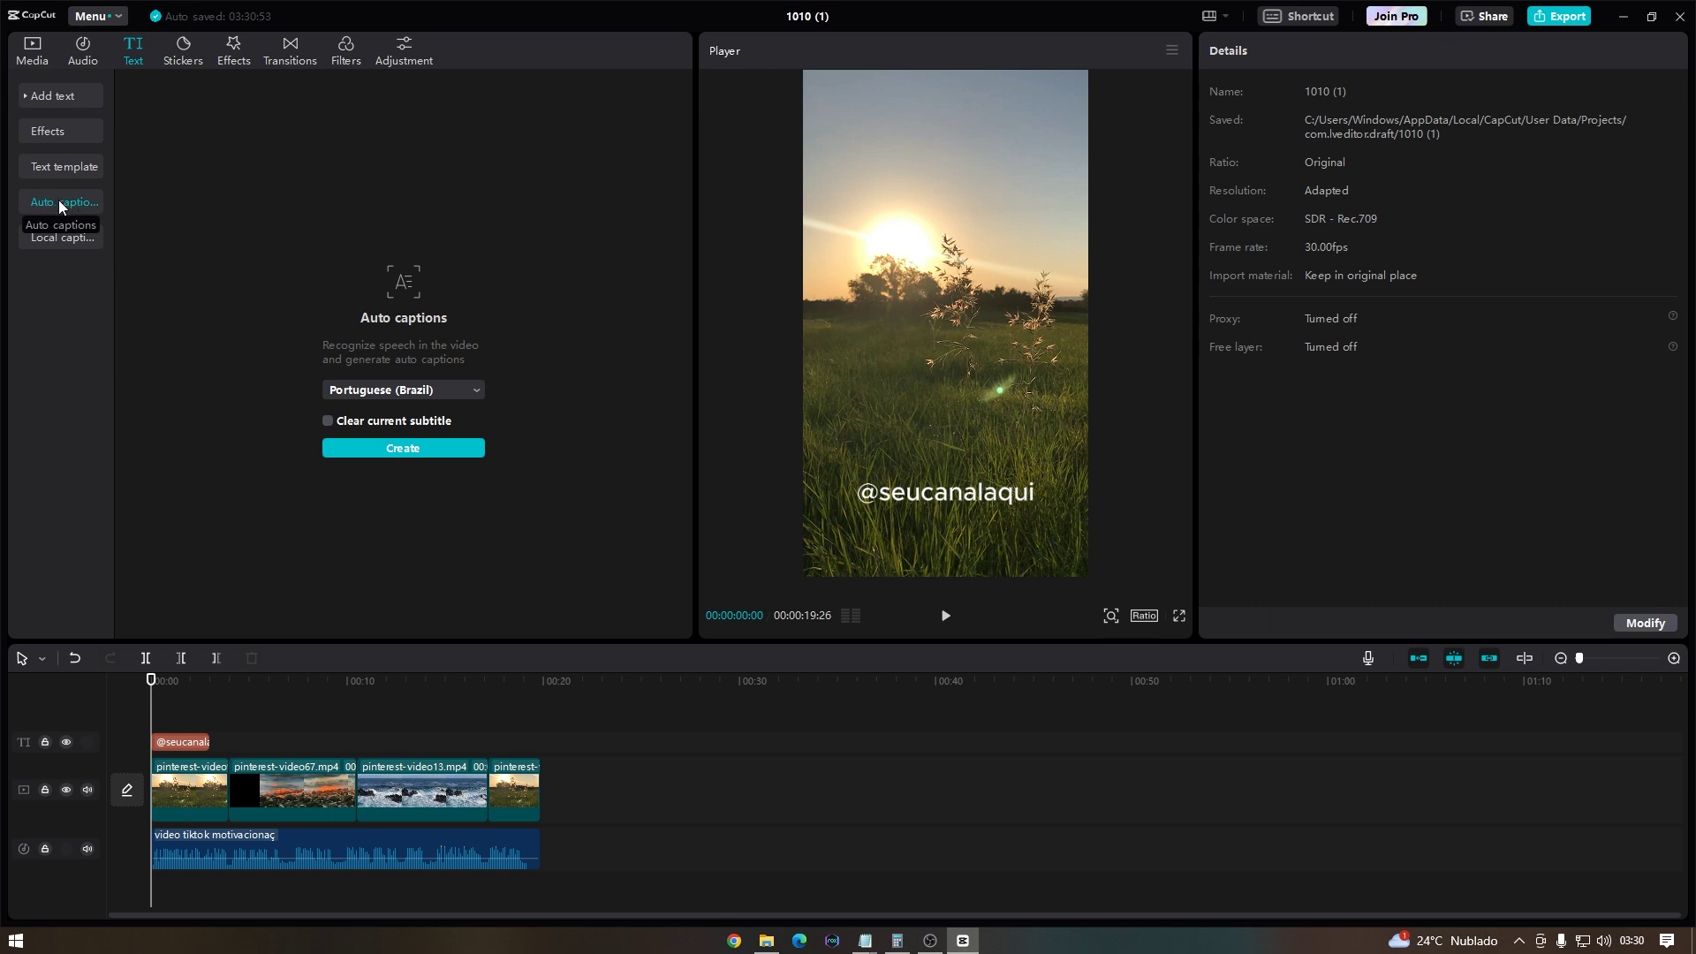
pyautogui.click(411, 448)
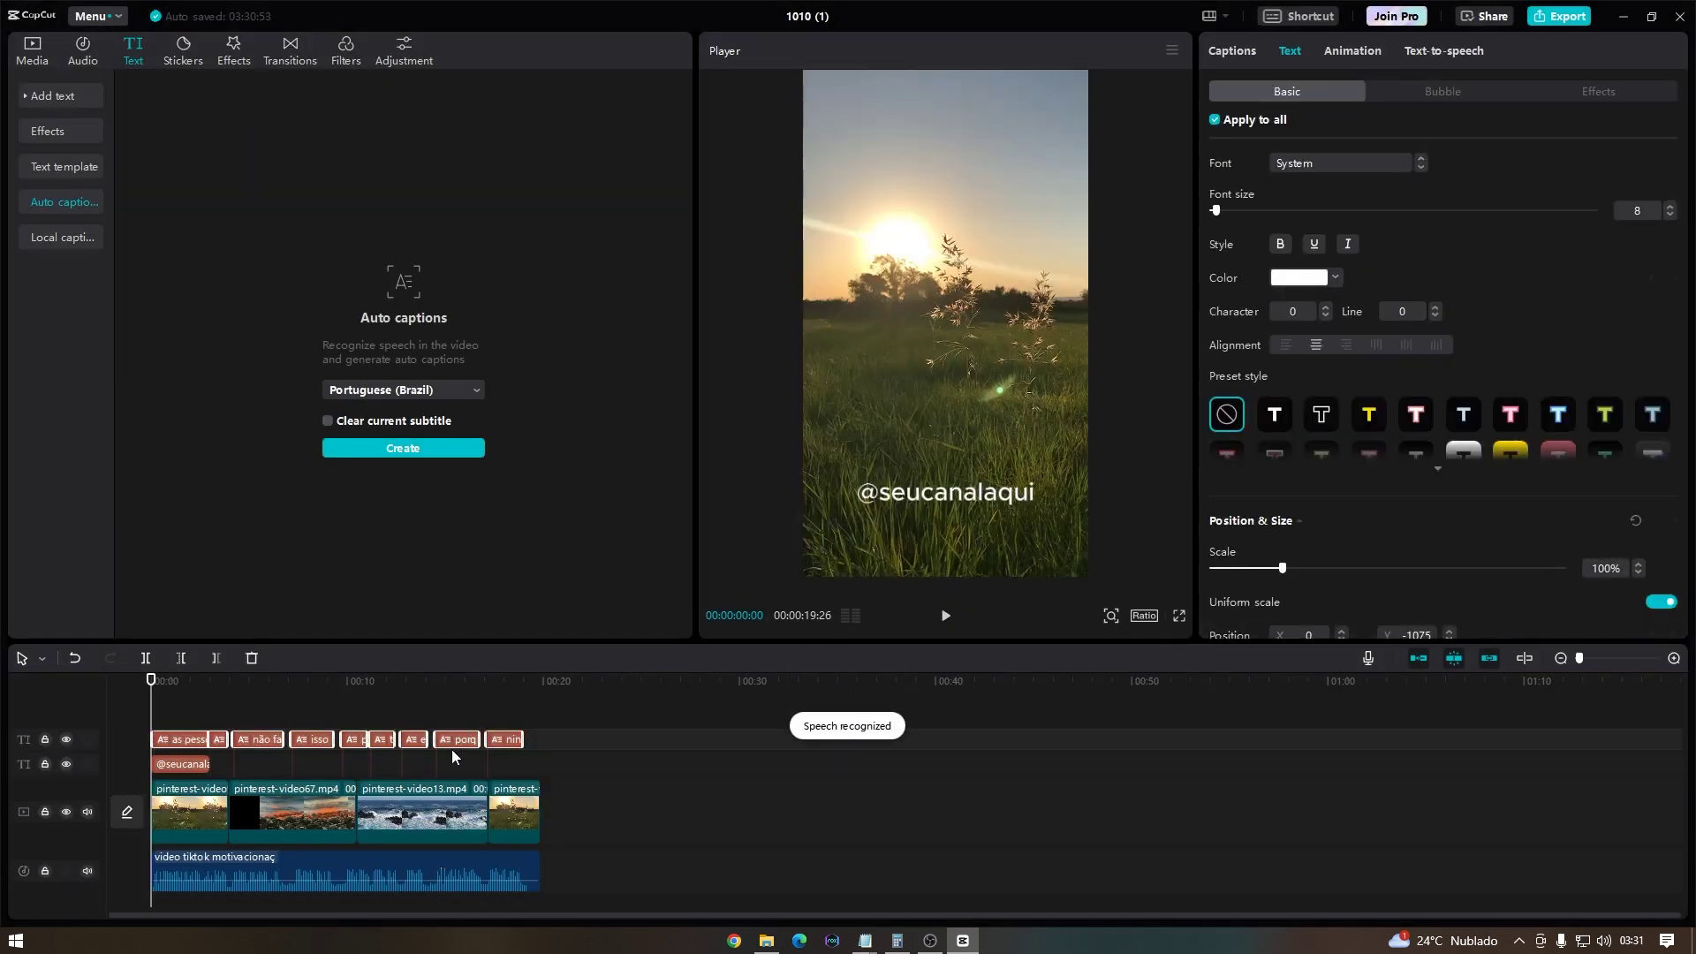
# Step: Apply the yellow text preset with dark outline to all captions and enlarge them to 125% scale
pyautogui.press('space')
pyautogui.press('space')
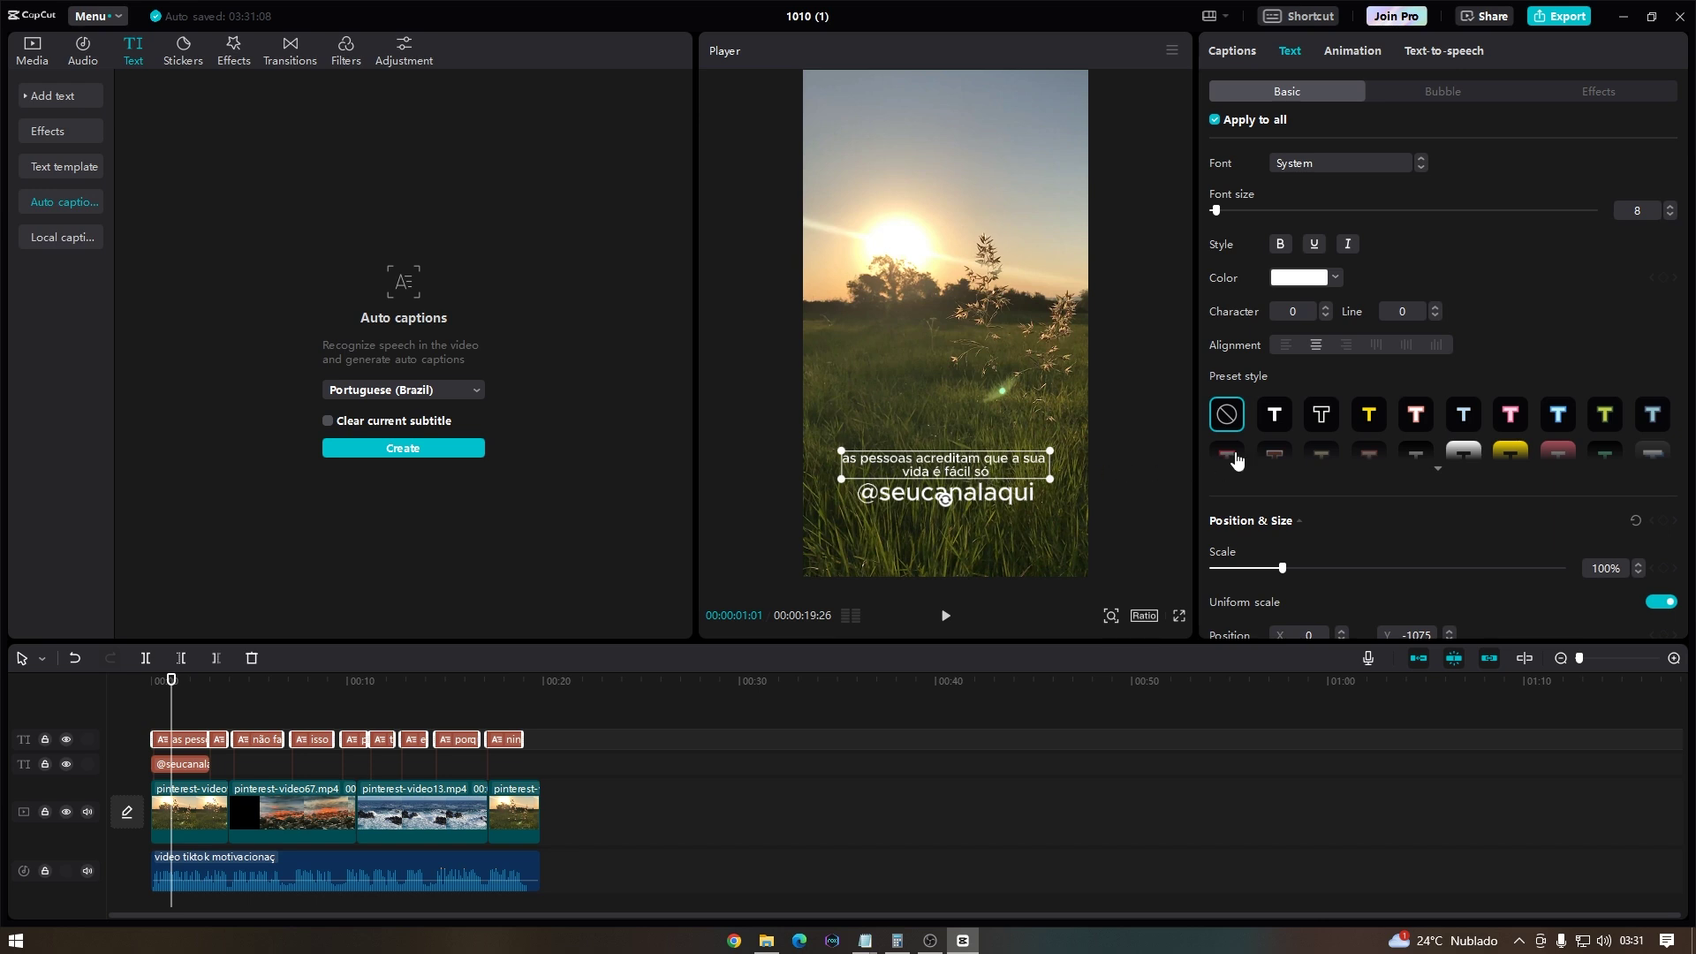
pyautogui.click(1370, 422)
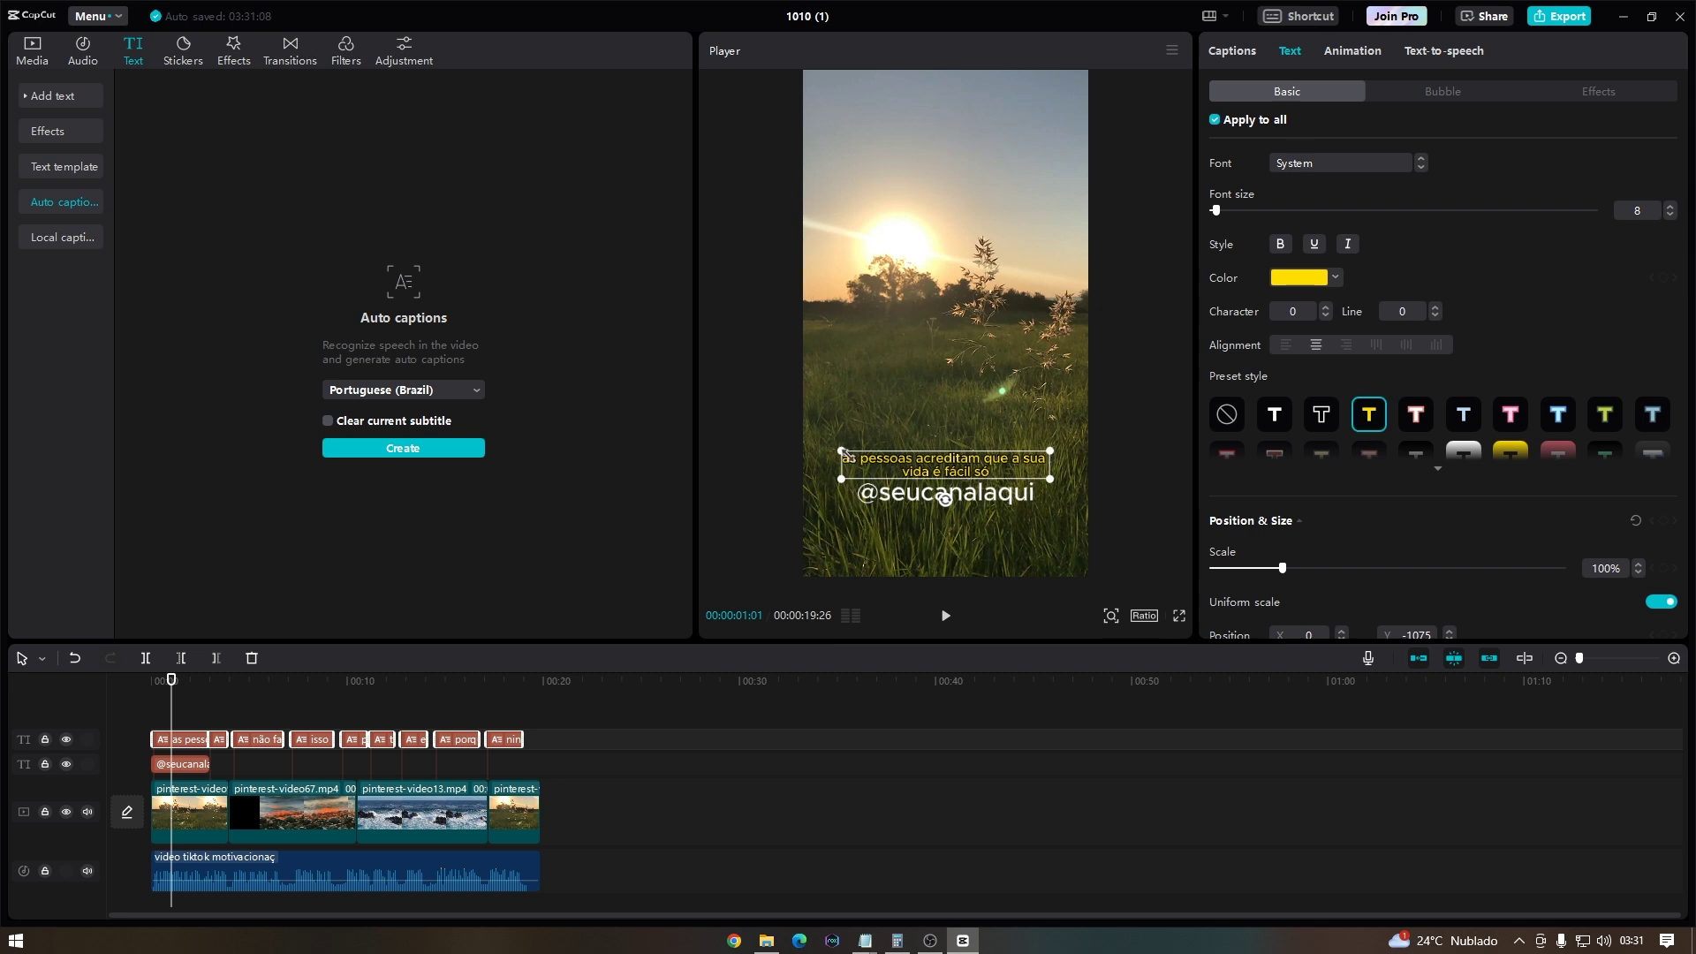
pyautogui.moveTo(841, 451); pyautogui.dragTo(814, 435)
pyautogui.moveTo(936, 473); pyautogui.dragTo(937, 472)
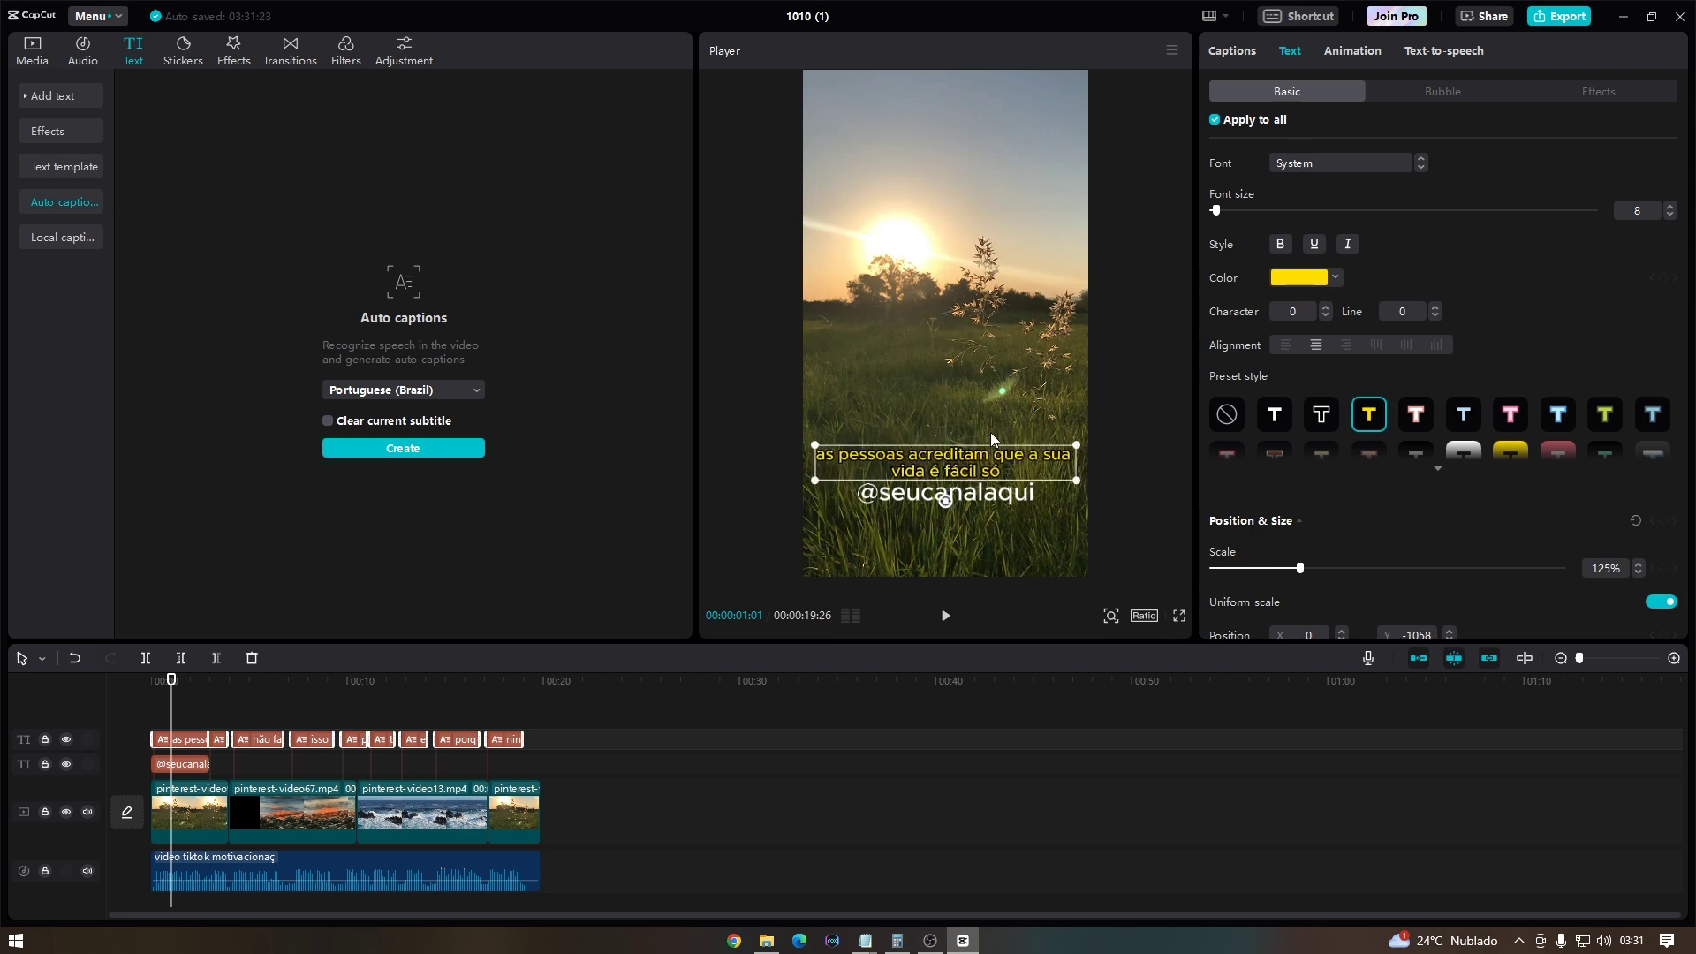
pyautogui.click(972, 461)
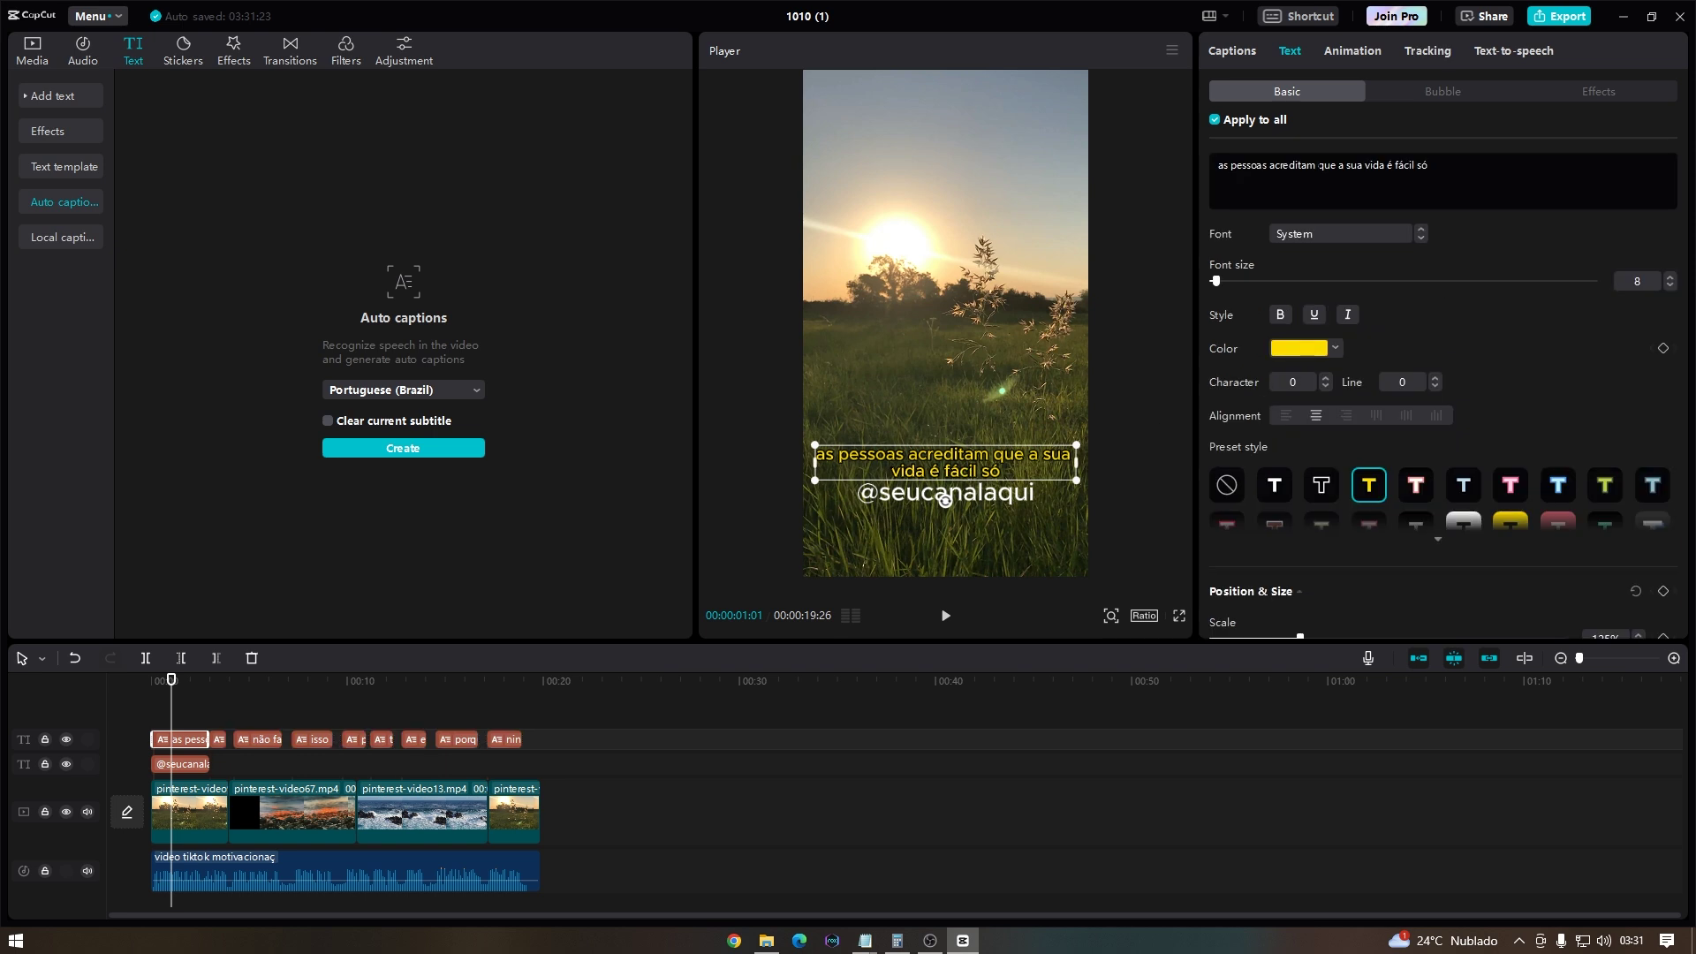
pyautogui.press('Return')
pyautogui.moveTo(1042, 443); pyautogui.dragTo(1002, 496)
pyautogui.click(992, 502)
pyautogui.click(971, 488)
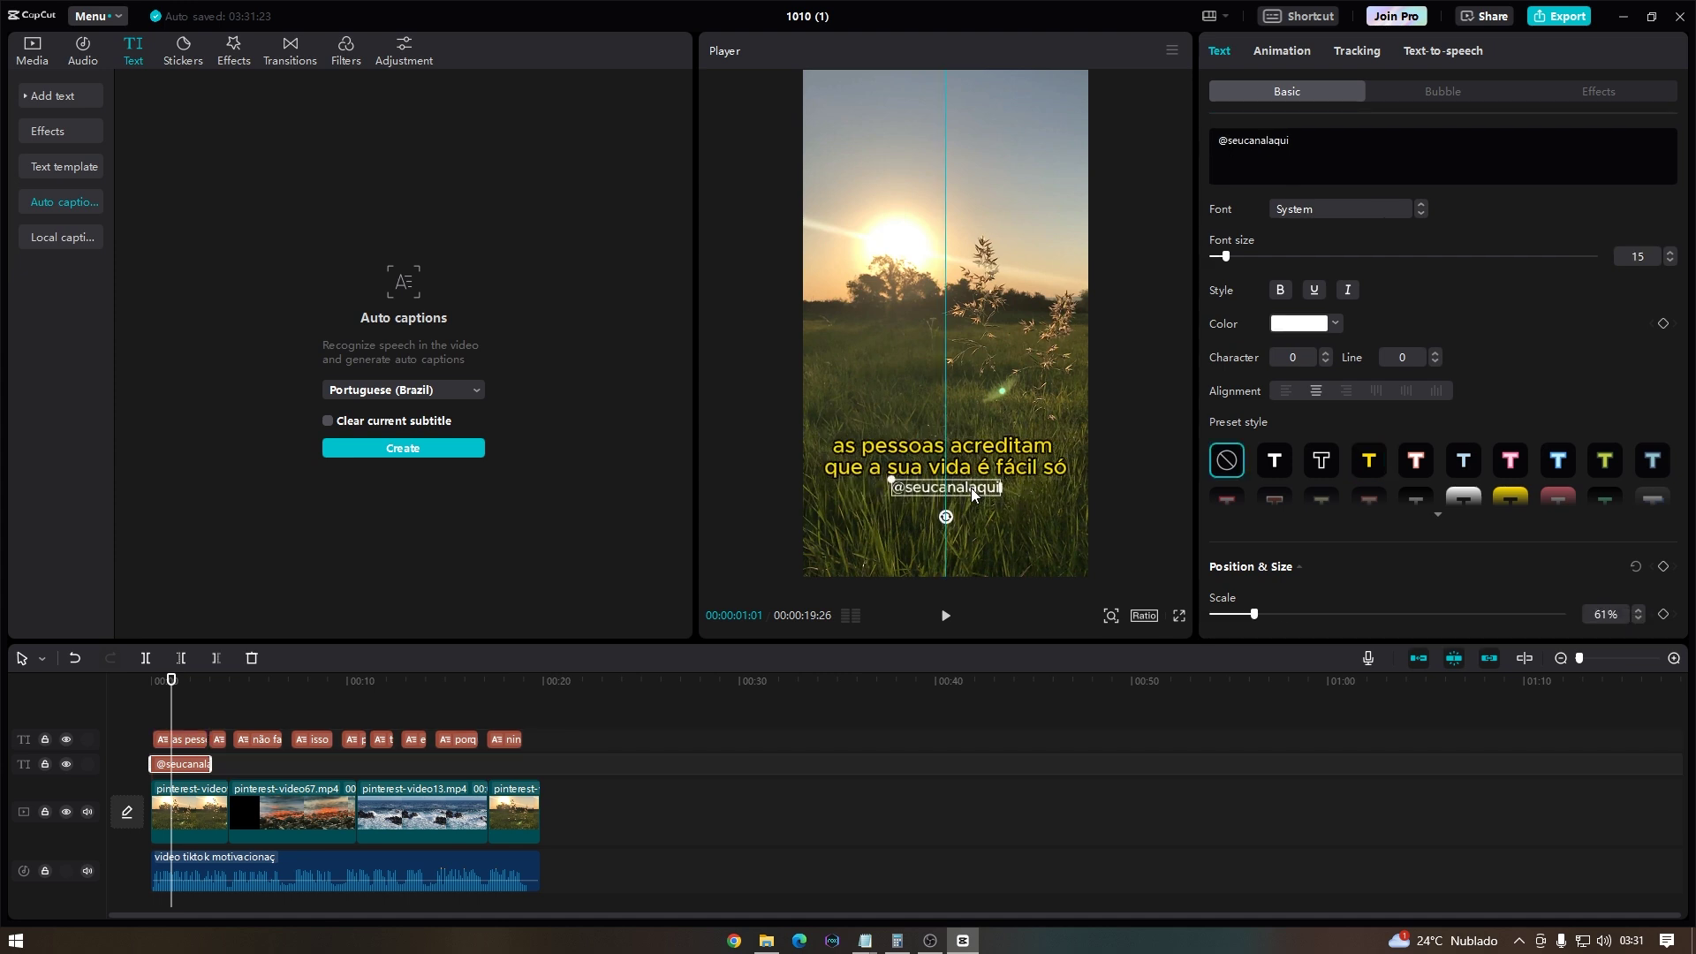
pyautogui.click(956, 188)
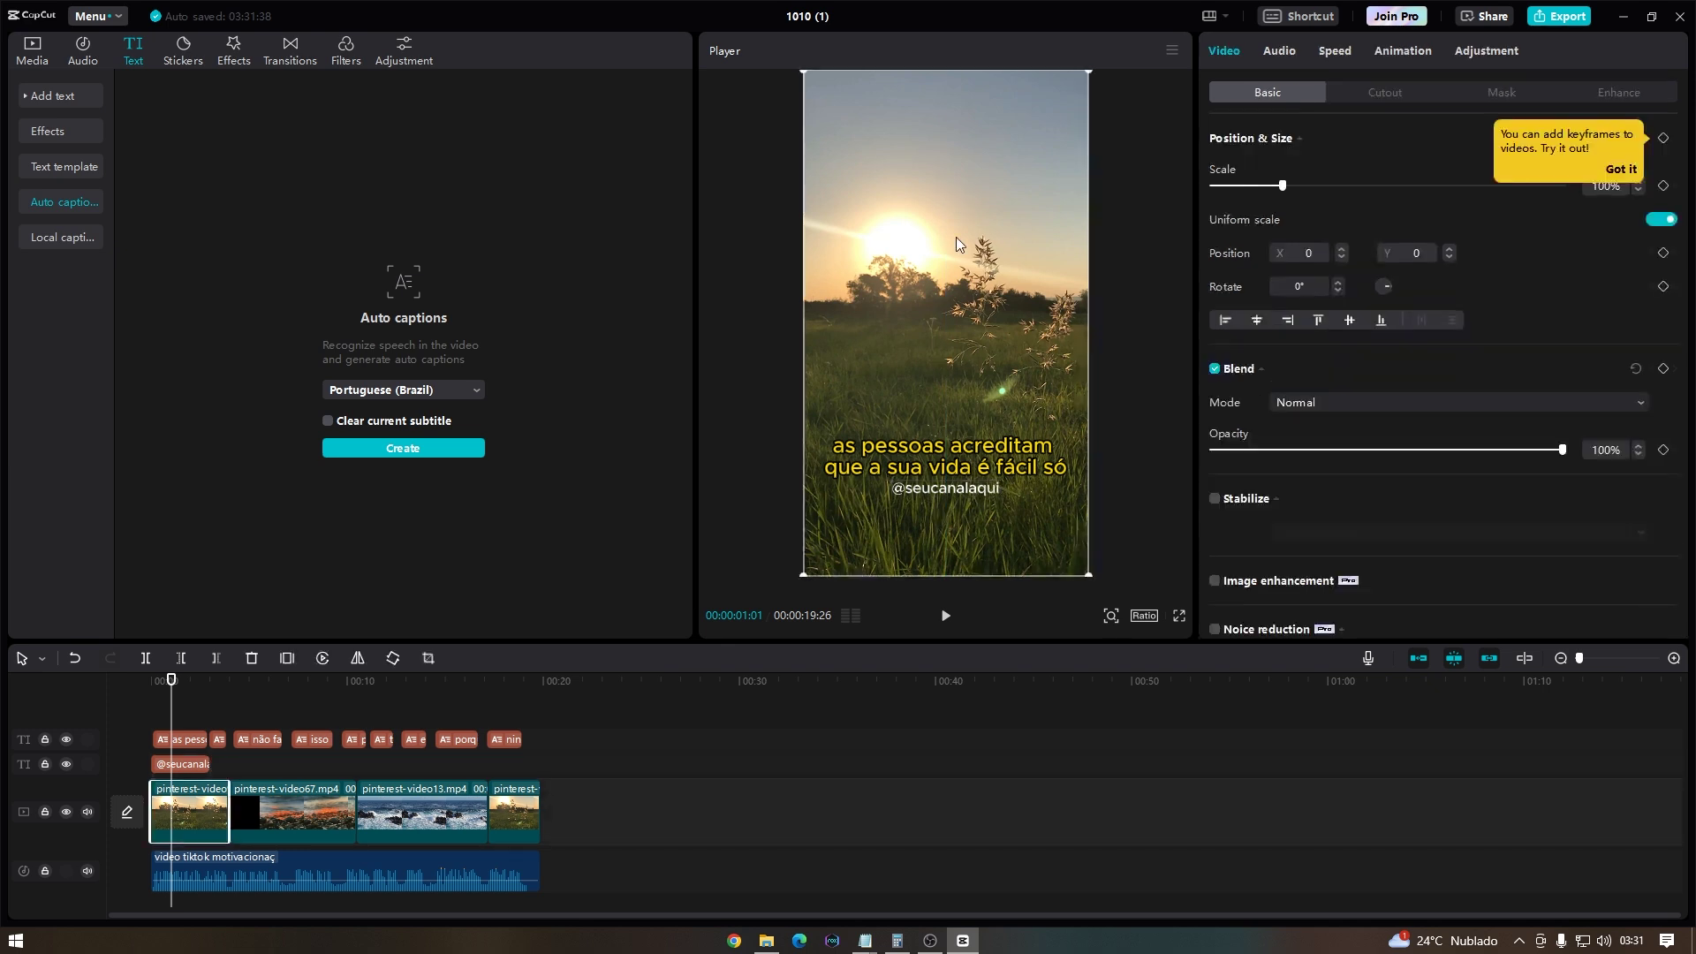
pyautogui.click(979, 469)
pyautogui.moveTo(172, 688); pyautogui.dragTo(152, 682)
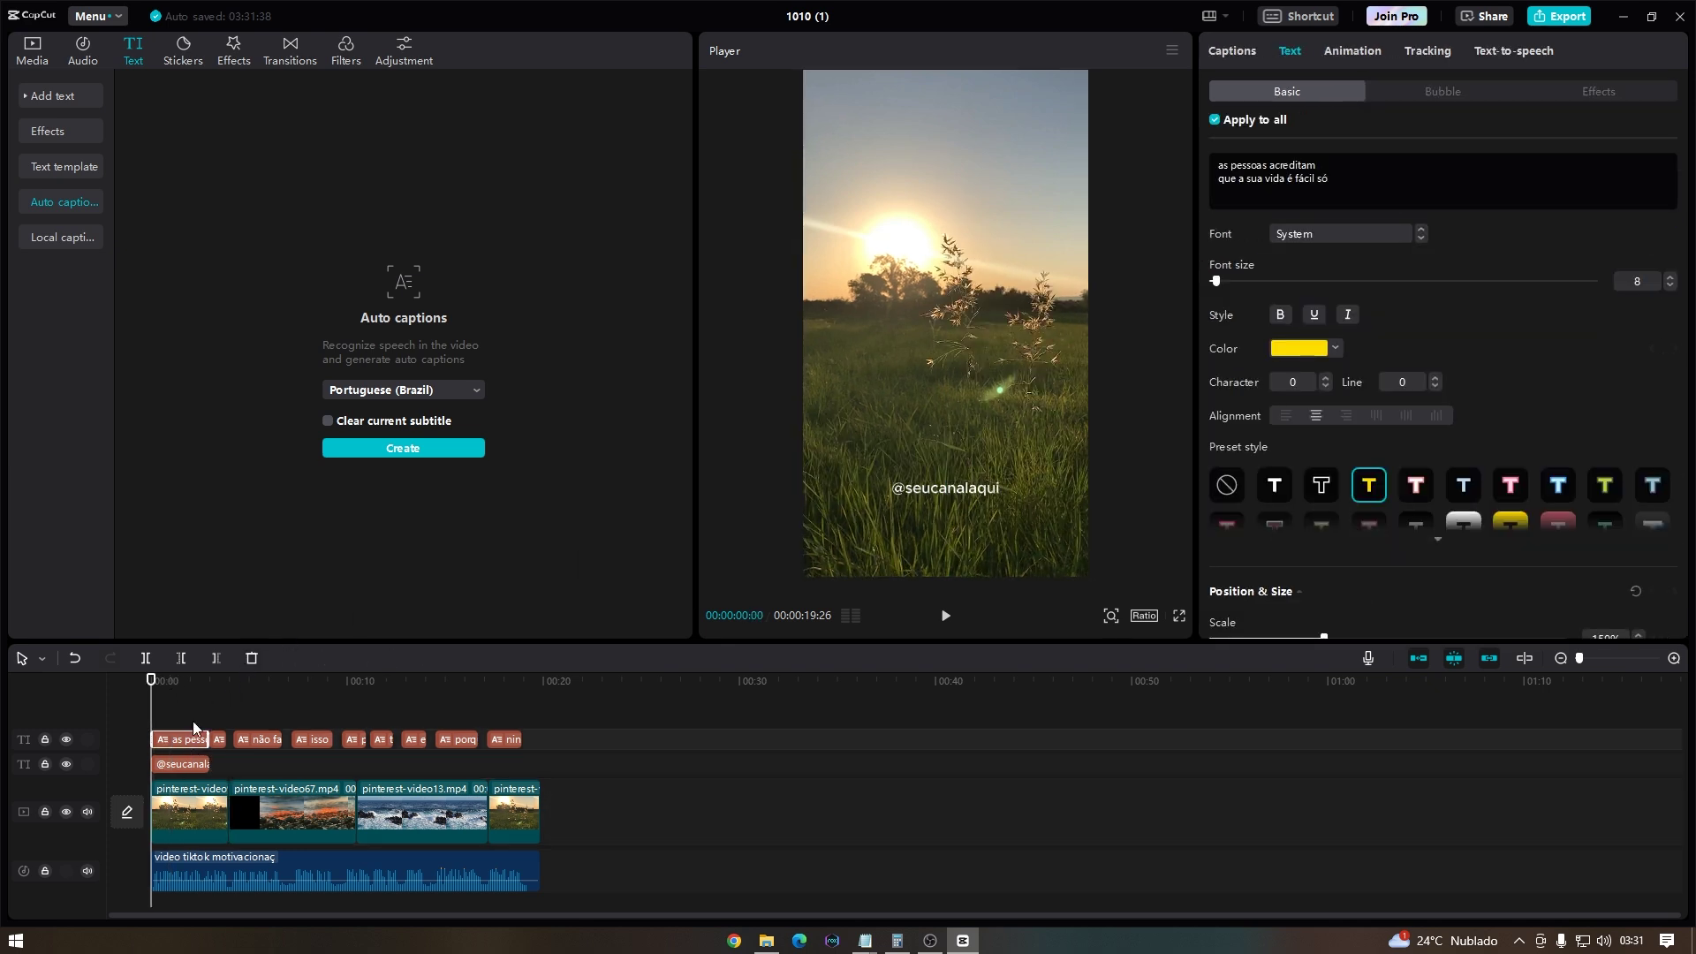
pyautogui.click(203, 763)
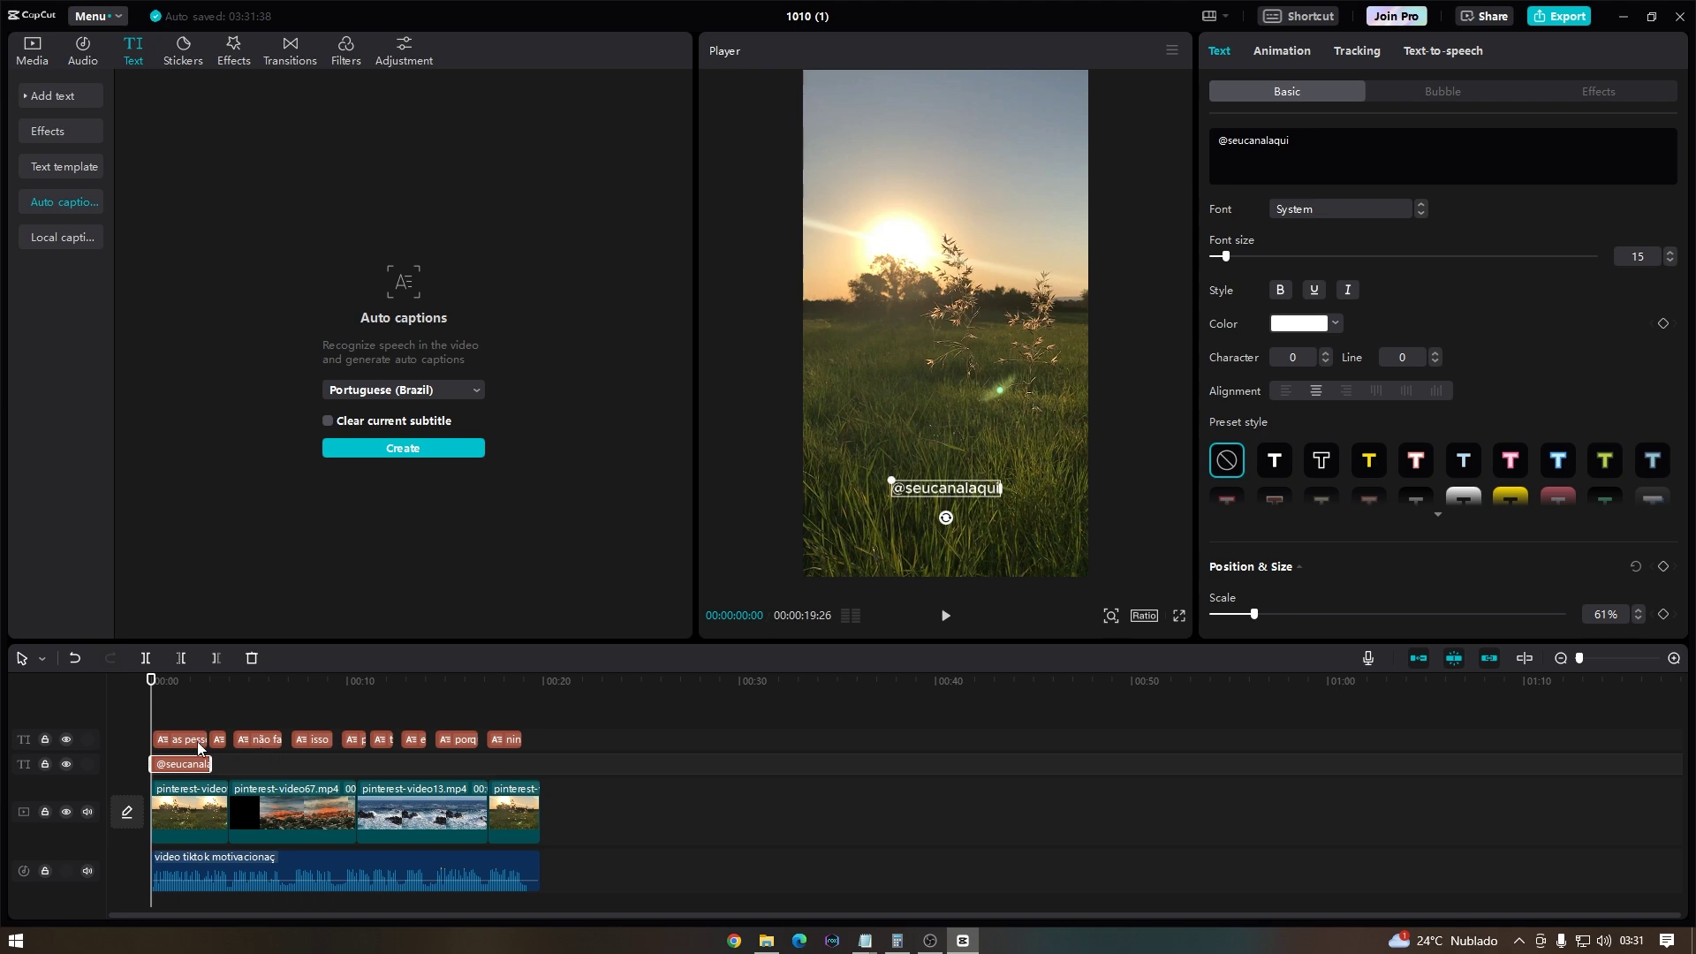
pyautogui.moveTo(151, 682); pyautogui.dragTo(187, 684)
pyautogui.moveTo(212, 763); pyautogui.dragTo(542, 764)
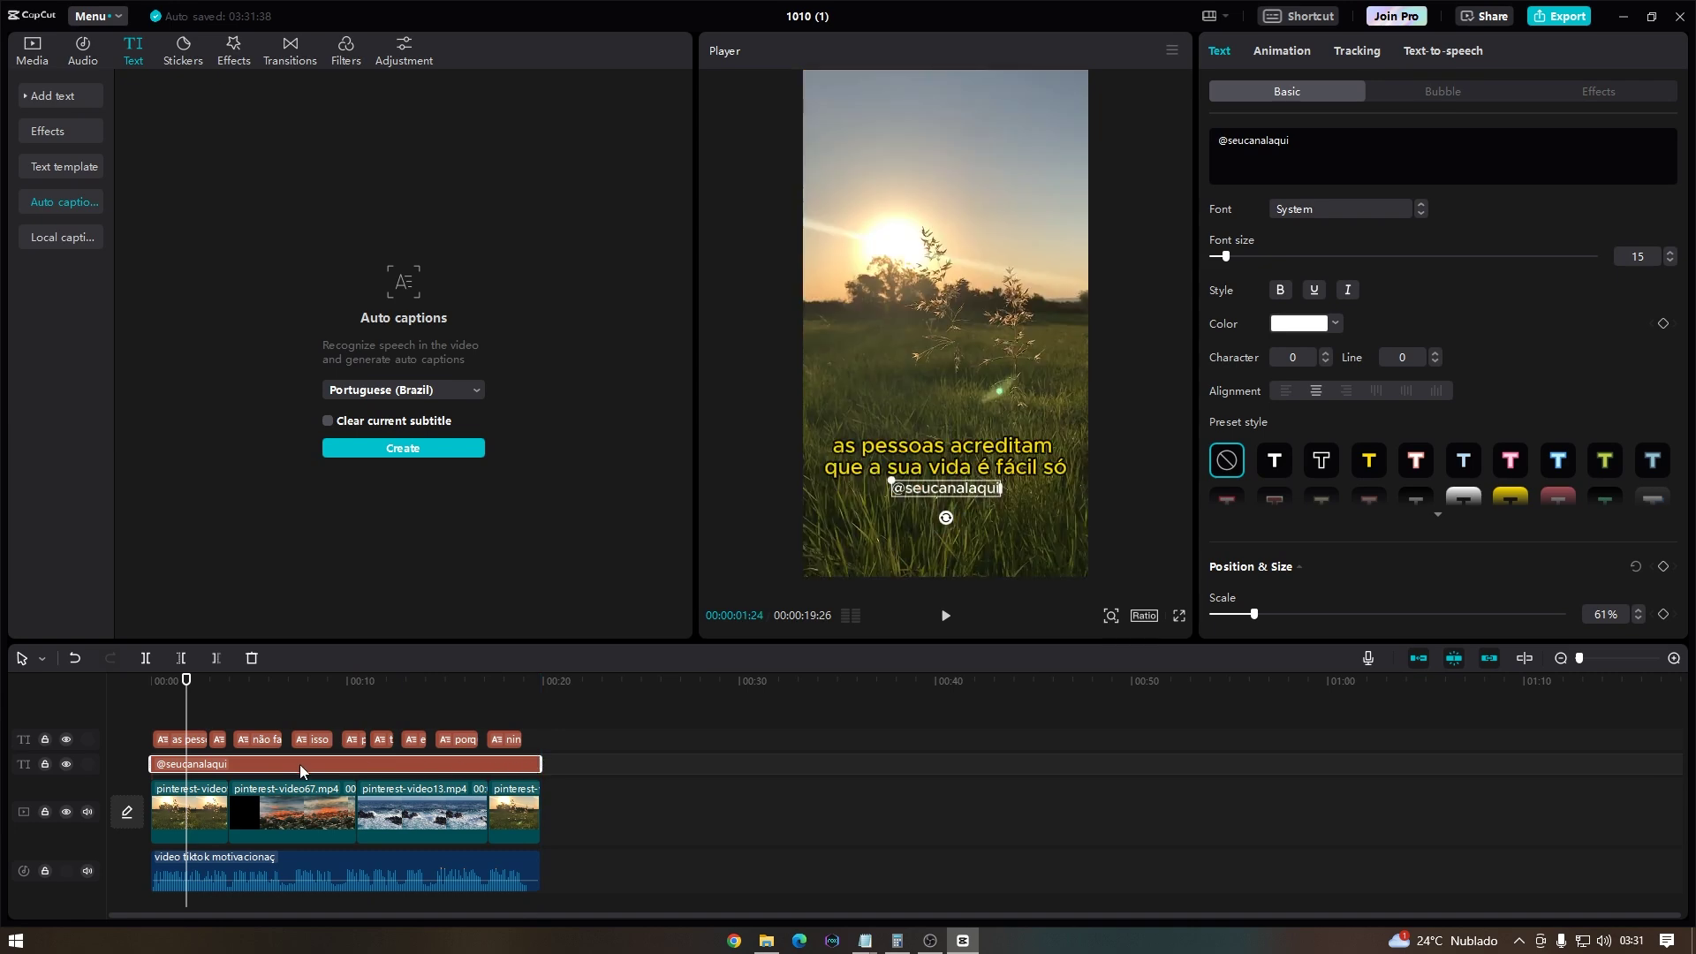
pyautogui.click(187, 733)
pyautogui.click(514, 755)
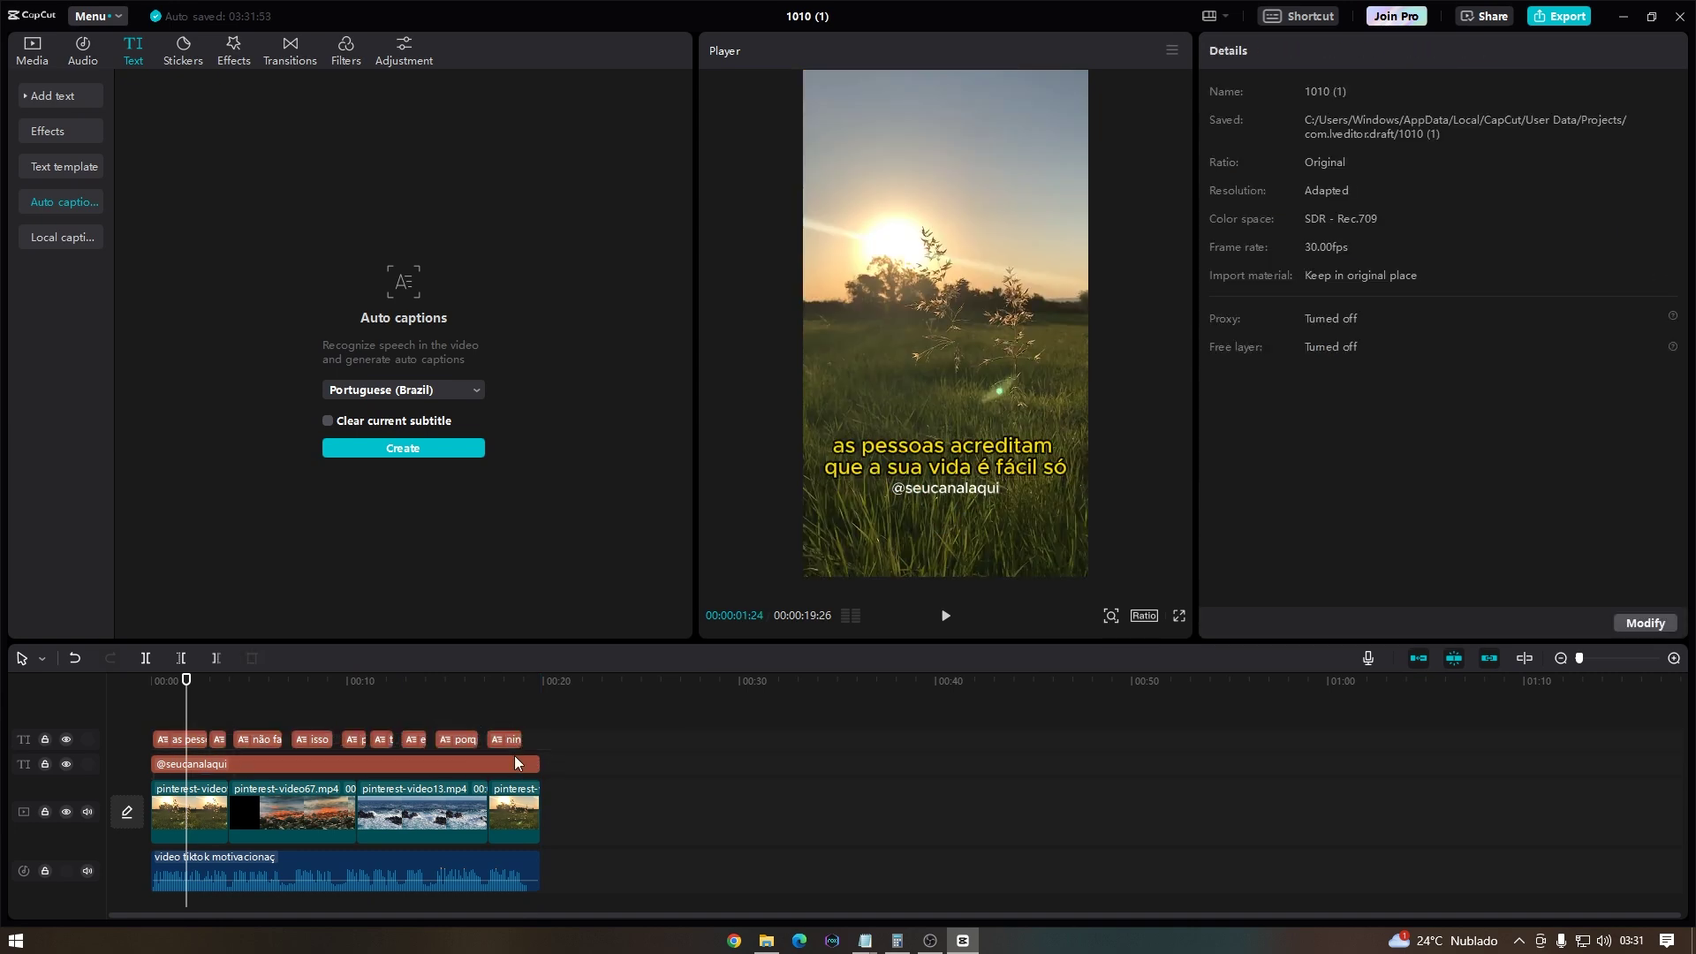
pyautogui.click(513, 763)
# Step: Turn off applying changes to all captions and shrink "não fala sobre as dificuldades que enfrenta" and "isso não pode tirar o seu foco" to fit the frame
pyautogui.click(122, 689)
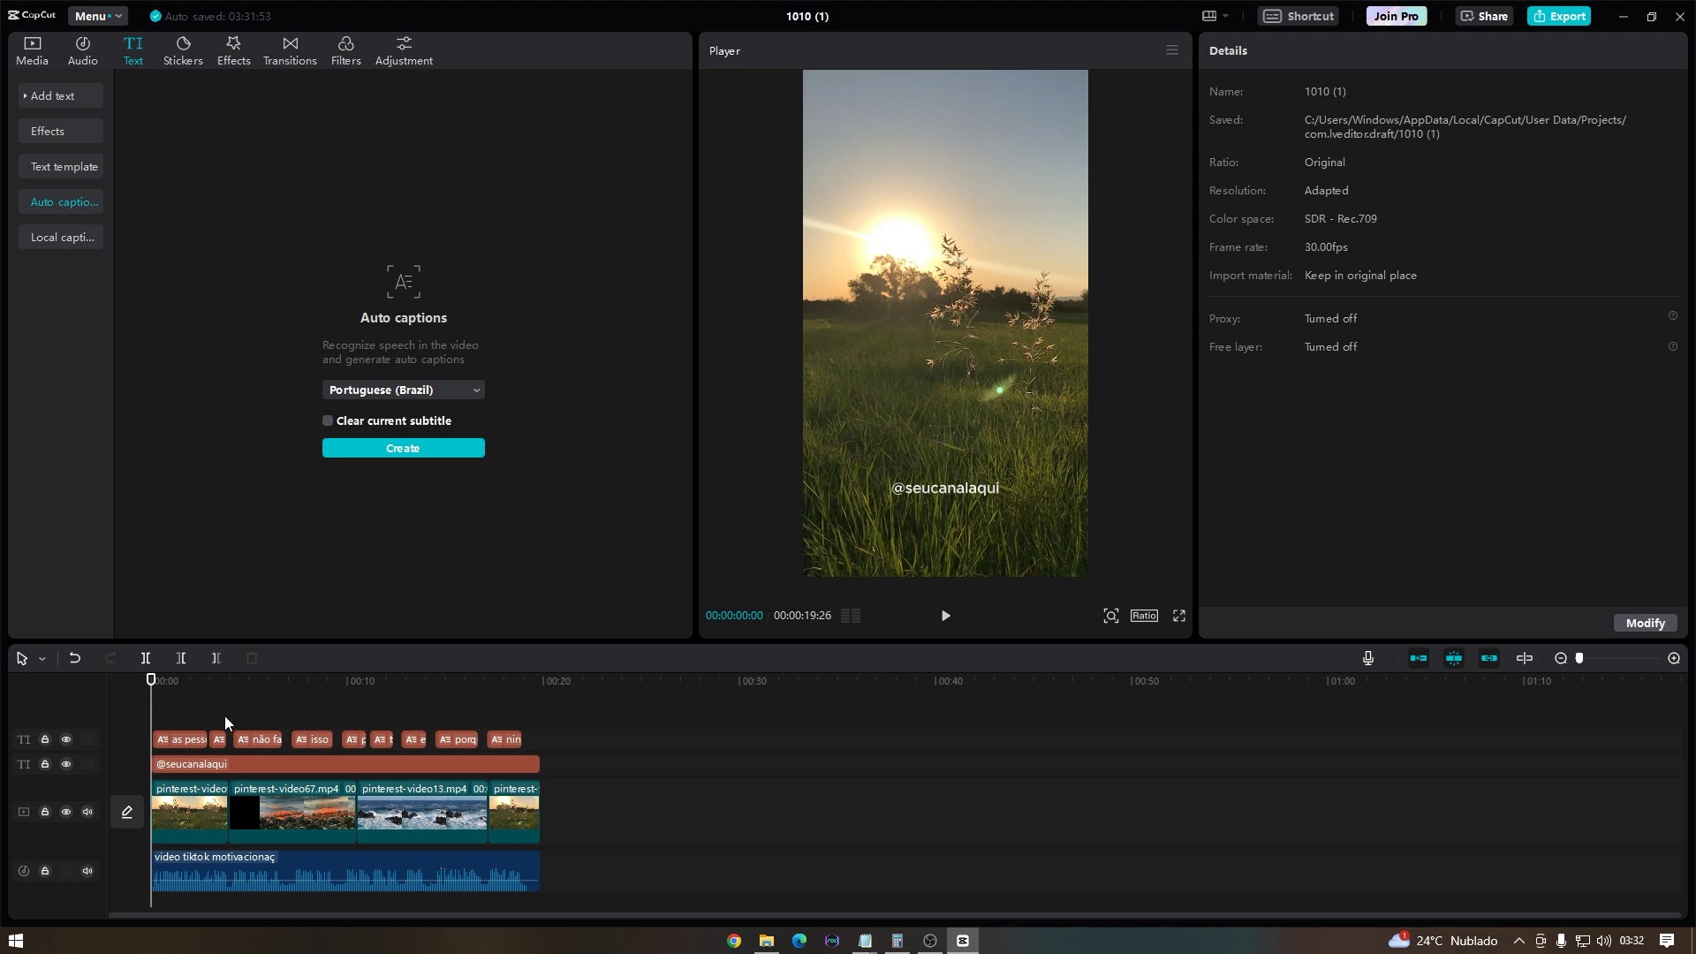
pyautogui.press('space')
pyautogui.click(247, 681)
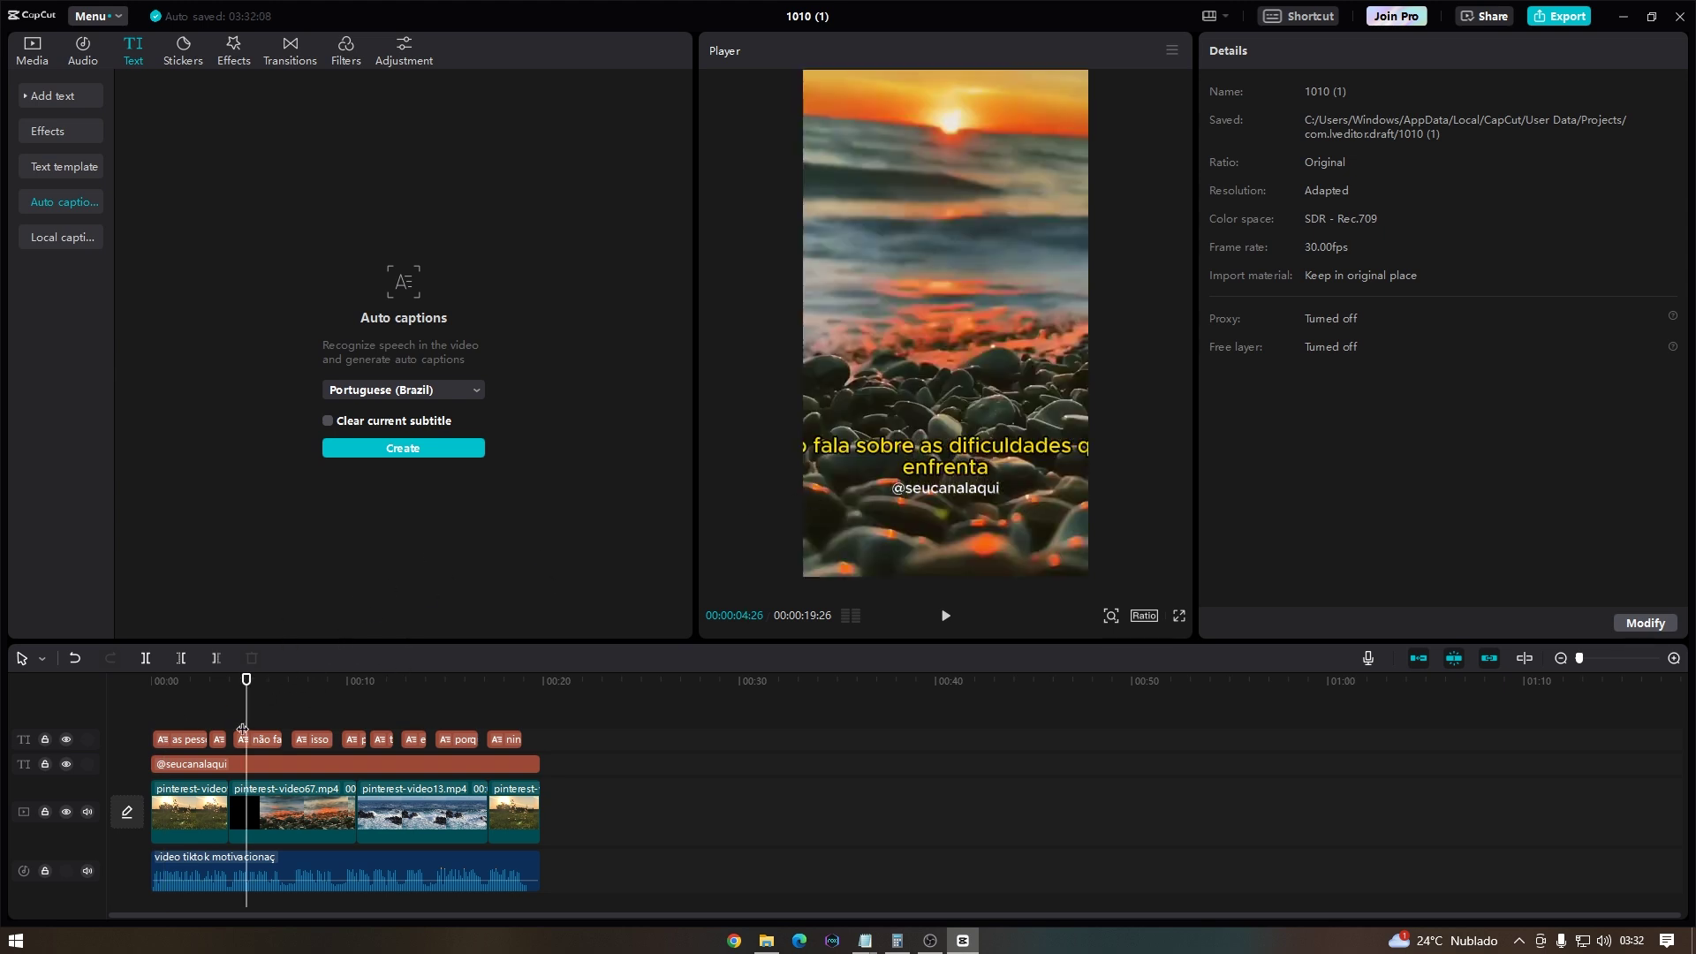
pyautogui.click(163, 702)
pyautogui.moveTo(163, 702); pyautogui.dragTo(250, 696)
pyautogui.click(269, 739)
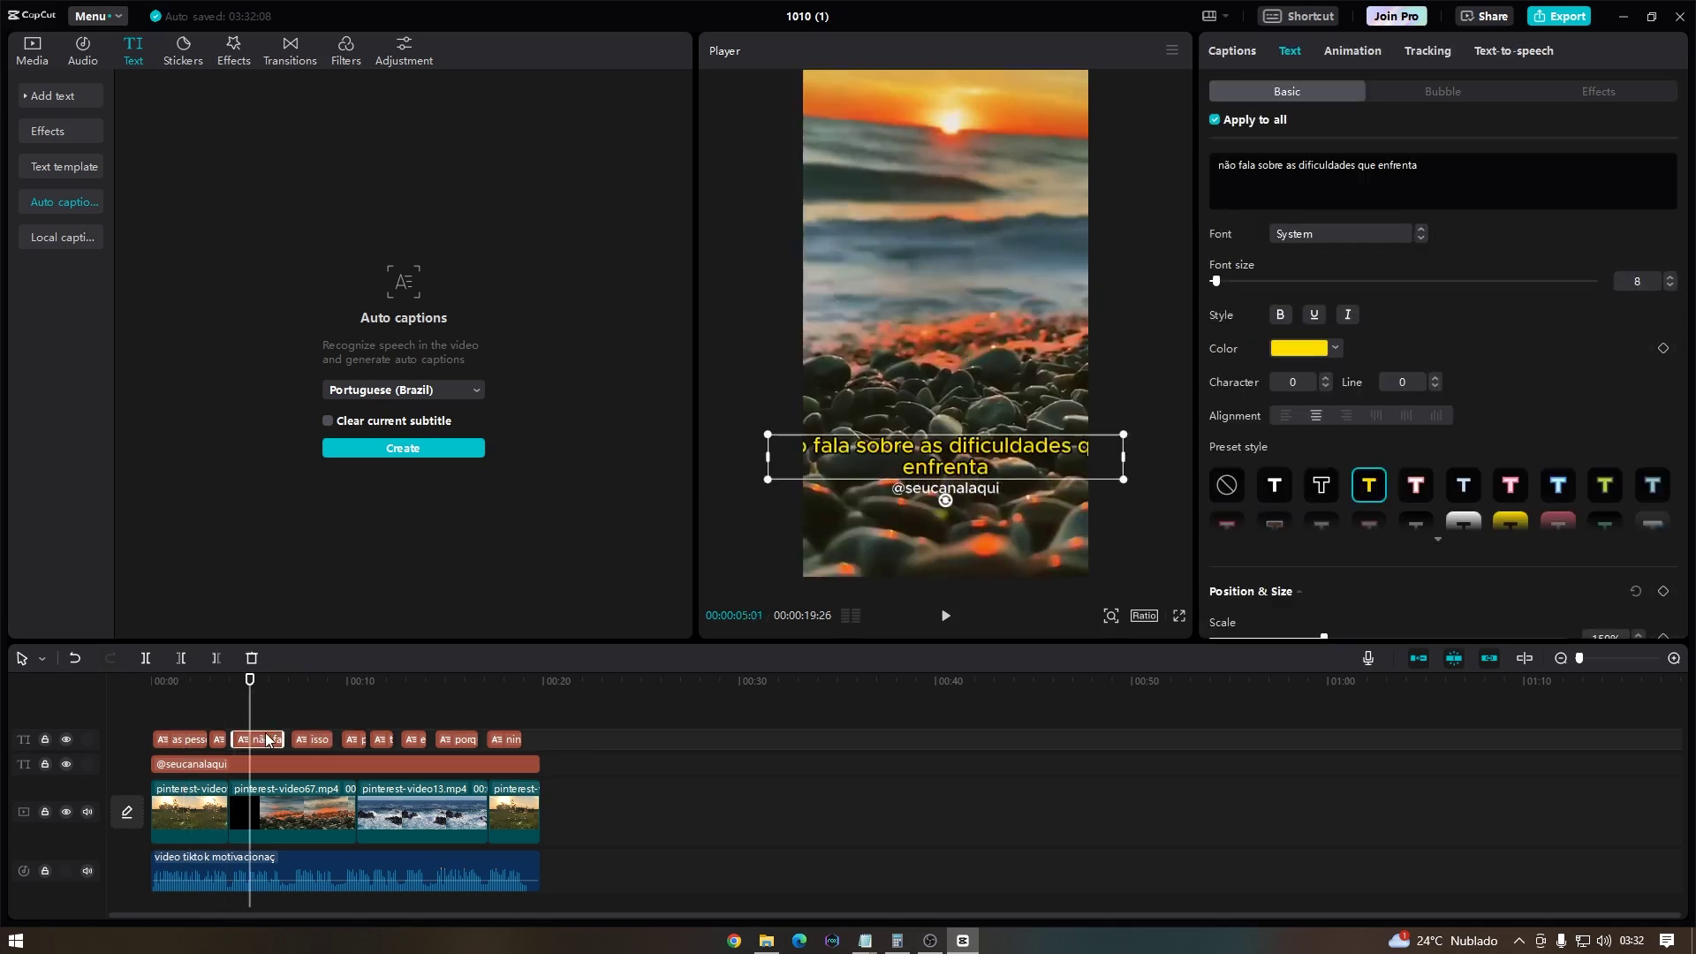
pyautogui.click(1246, 123)
pyautogui.moveTo(1122, 479); pyautogui.dragTo(1049, 465)
pyautogui.click(290, 694)
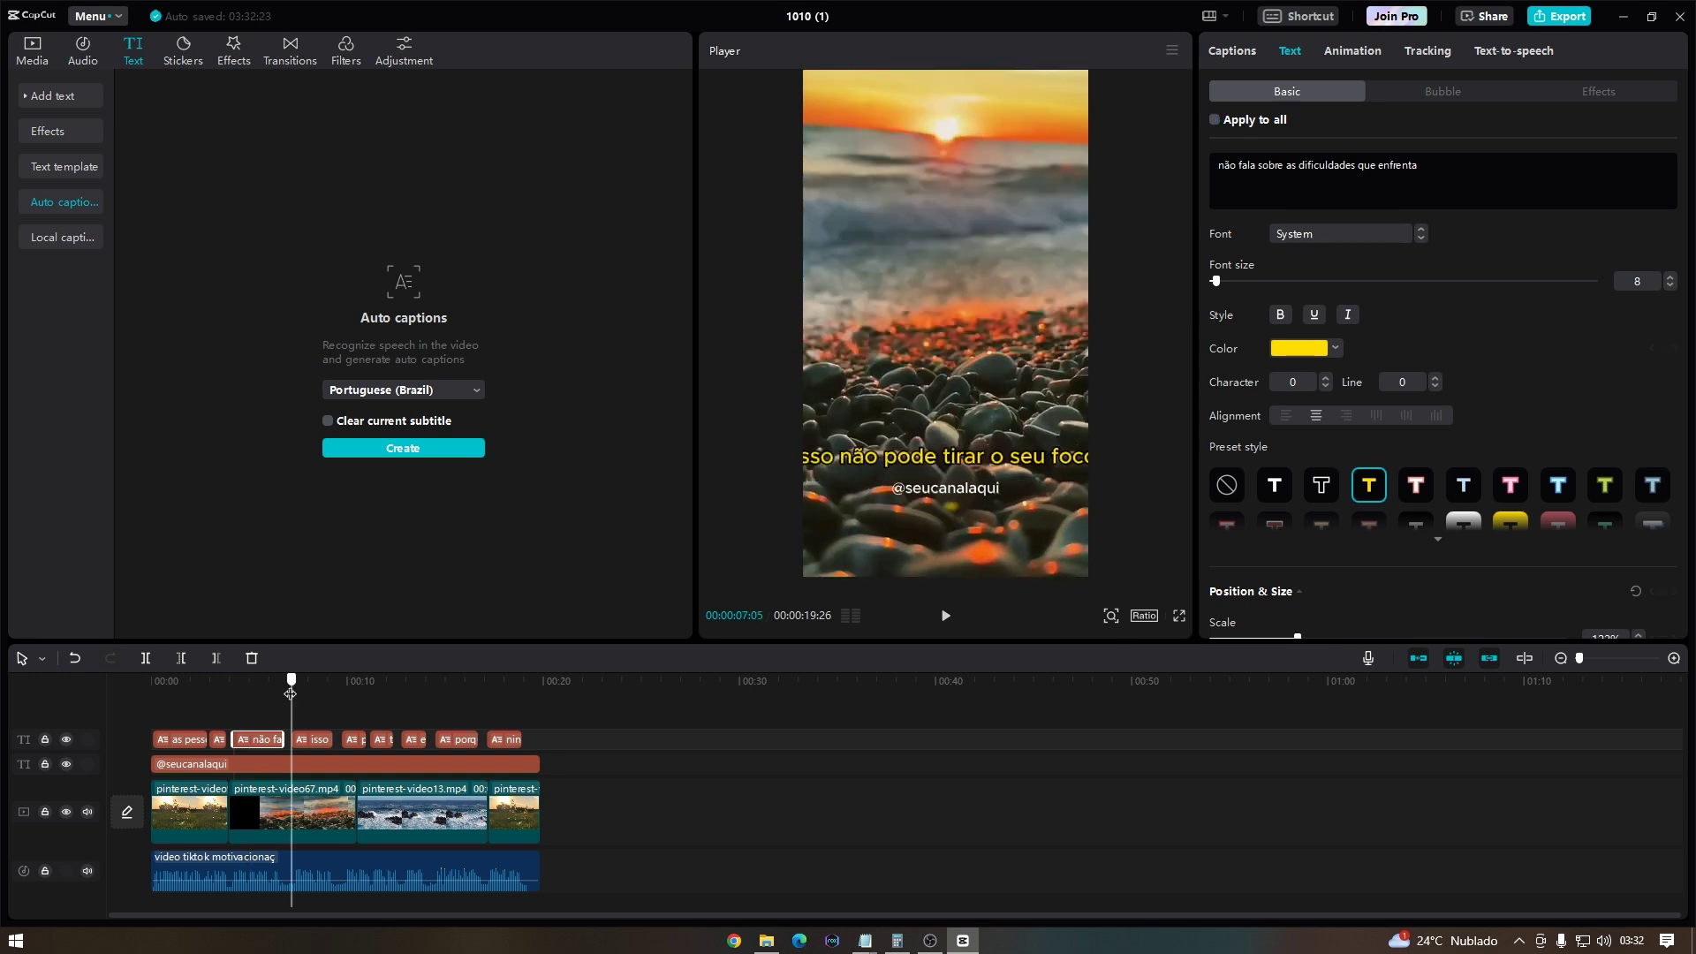
pyautogui.click(903, 460)
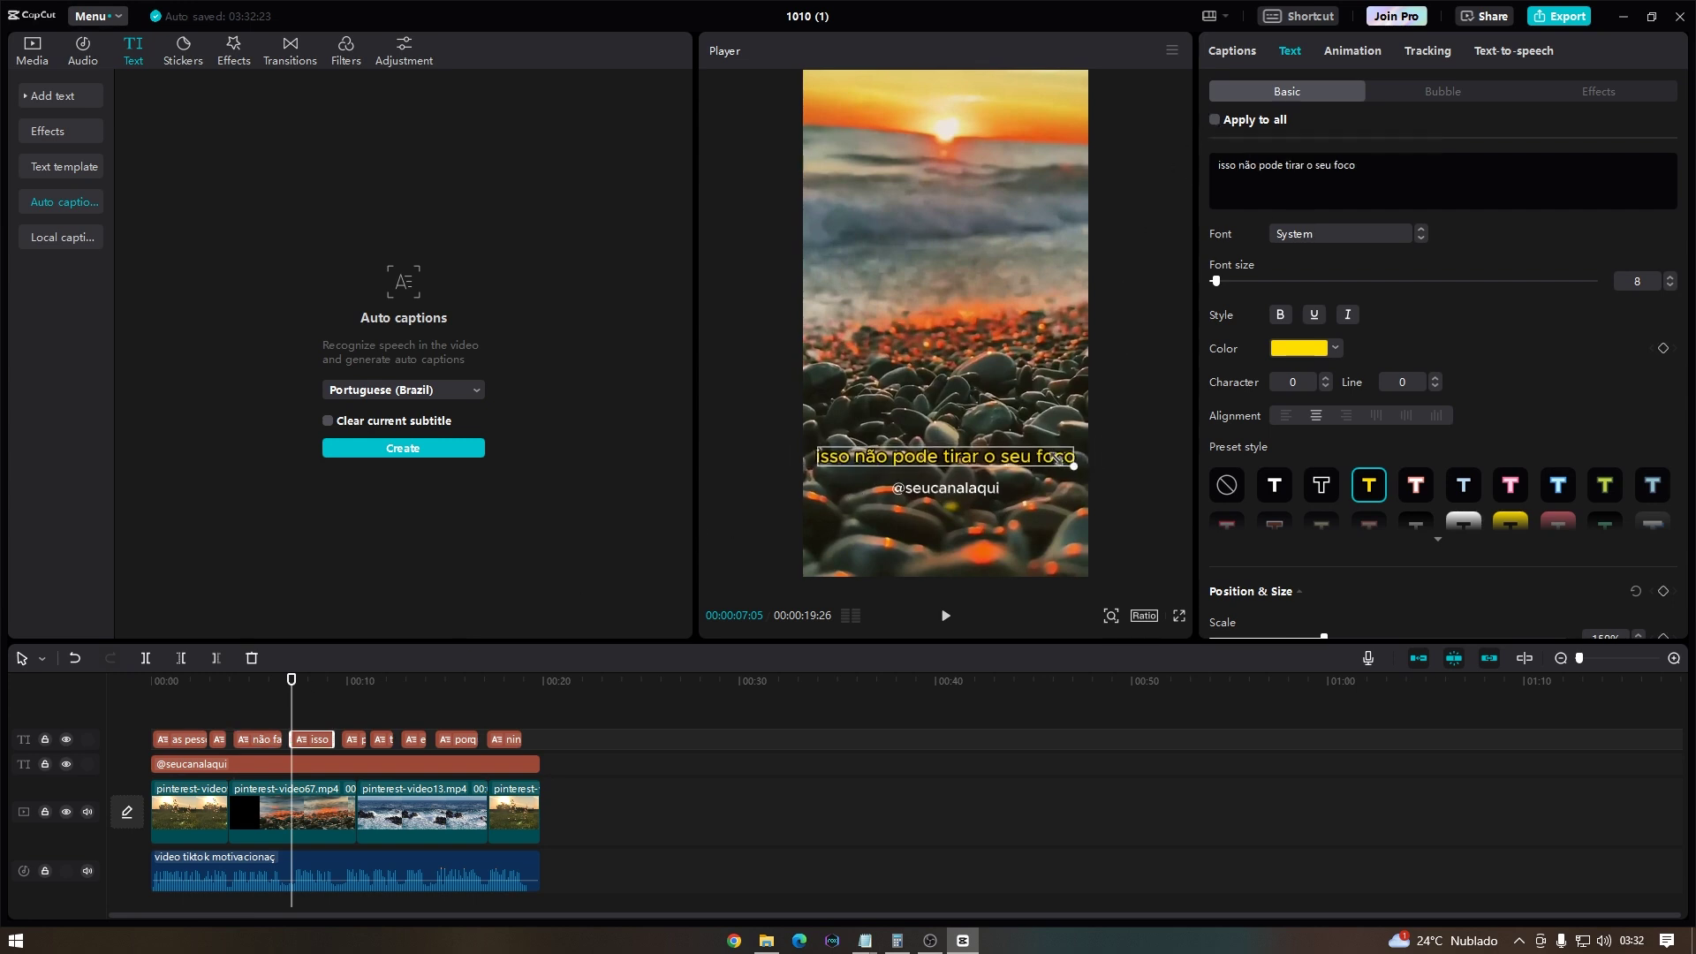
# Step: Break the last caption into two lines, "ninguém sabe" and "o que atacar"
pyautogui.click(358, 691)
pyautogui.moveTo(359, 691); pyautogui.dragTo(465, 693)
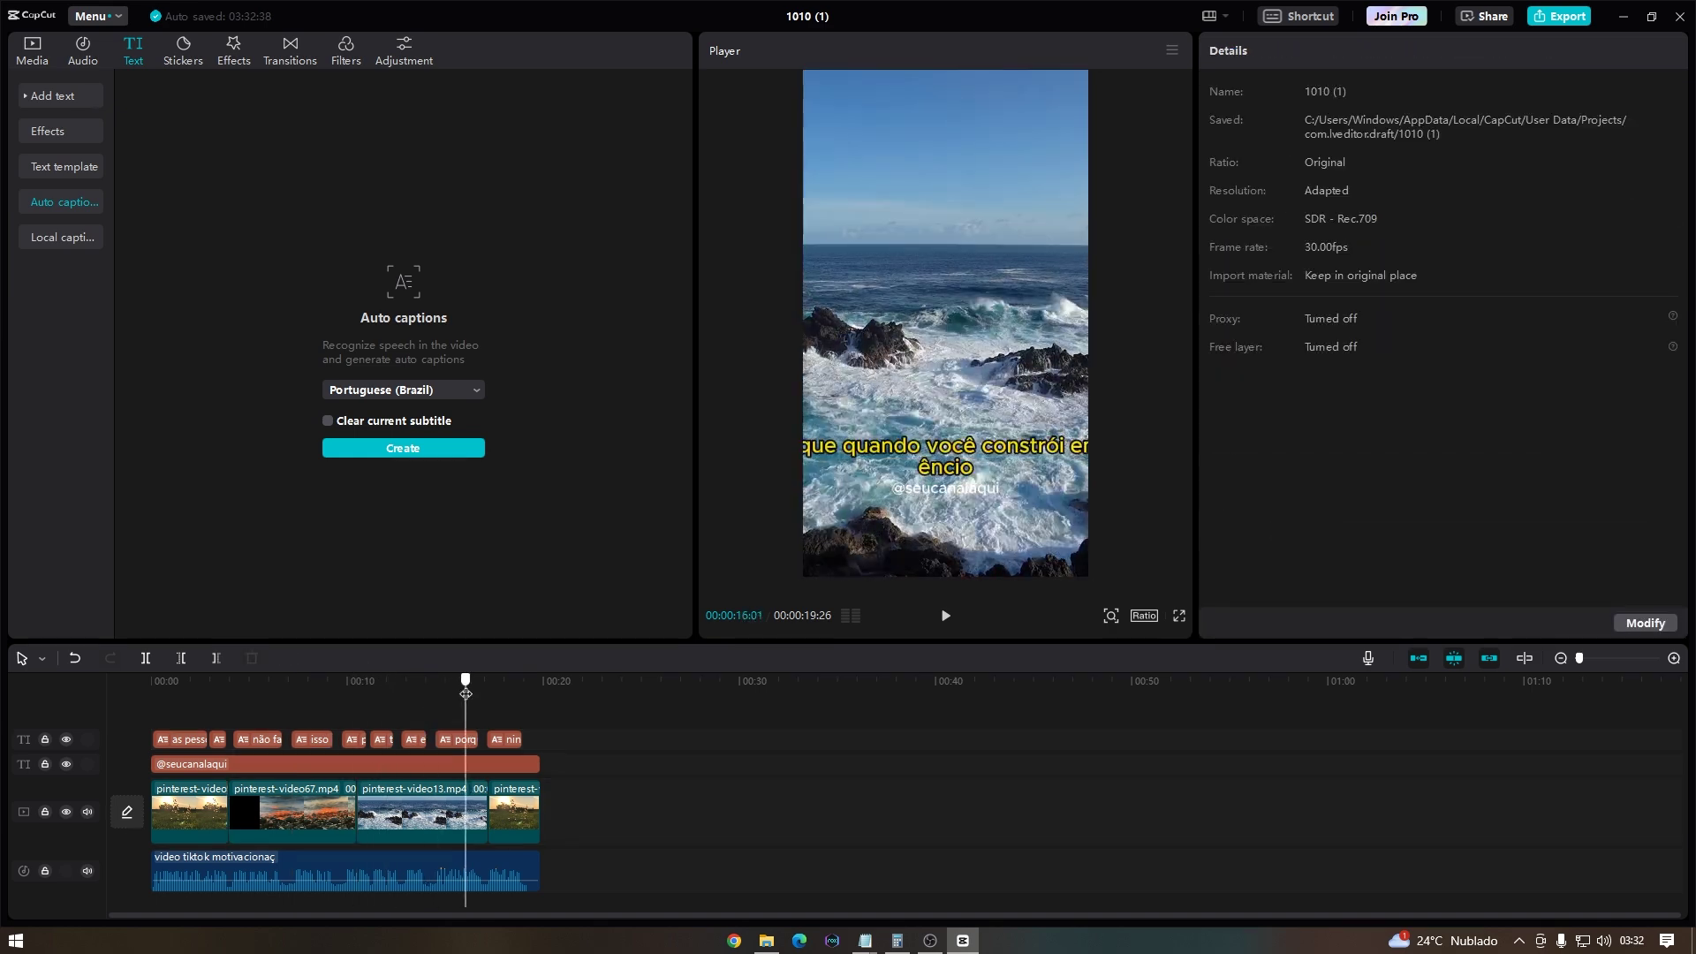
pyautogui.click(892, 440)
pyautogui.click(967, 457)
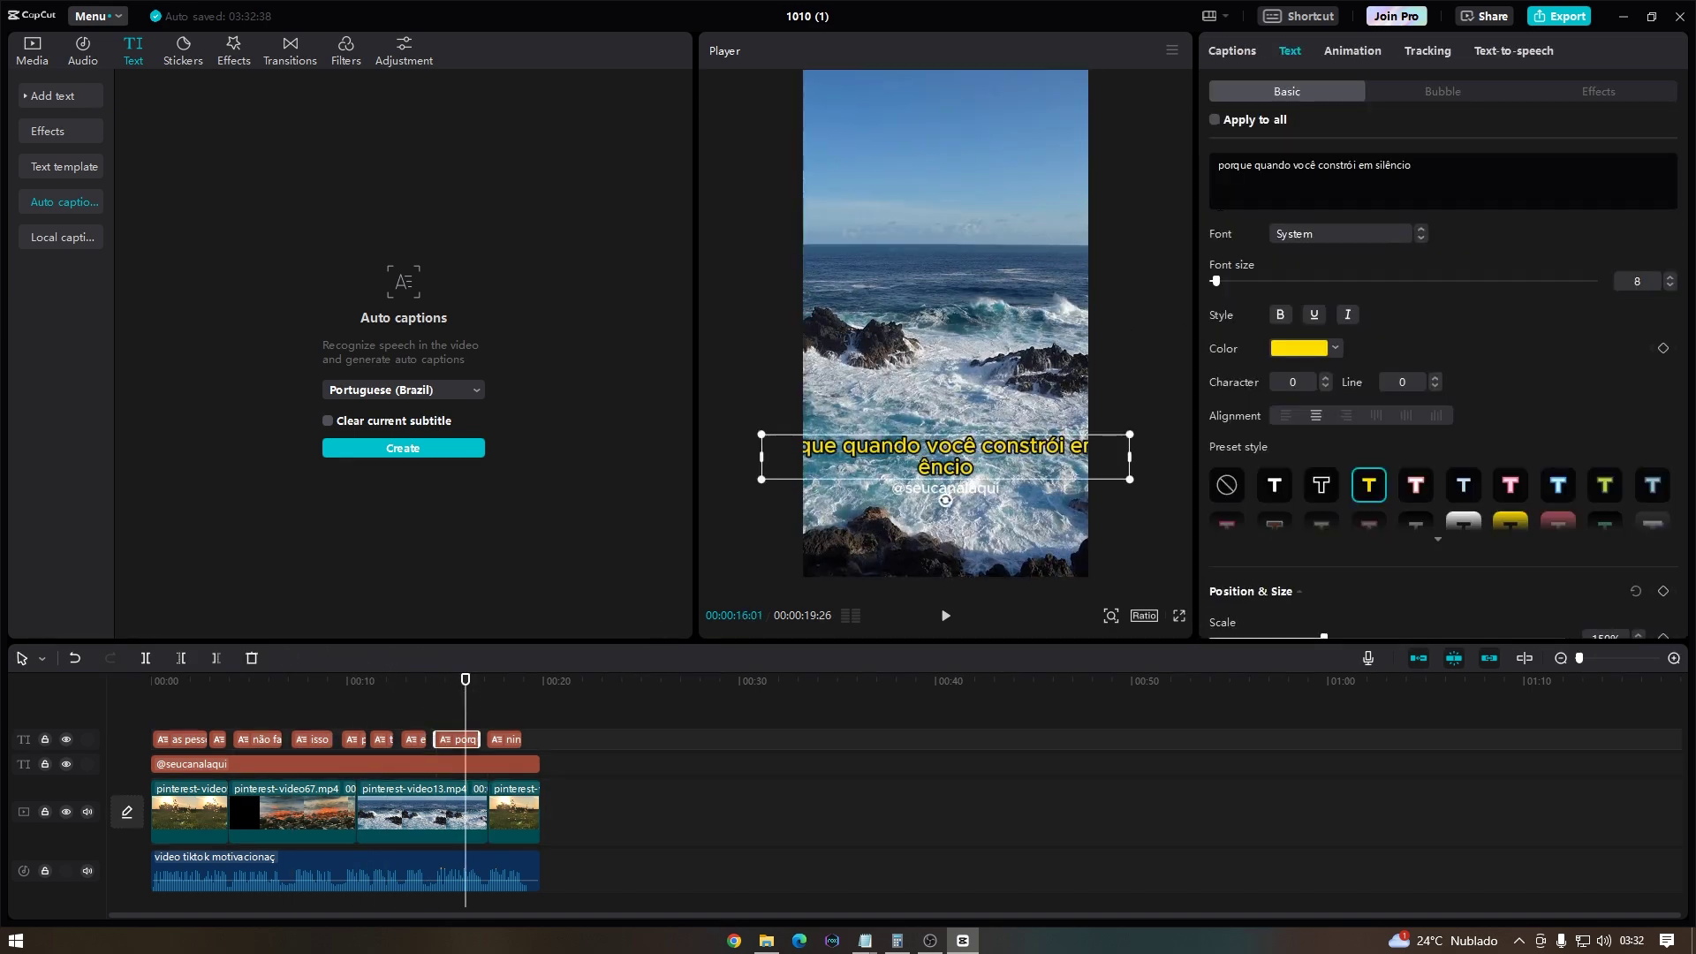
pyautogui.press('Down')
pyautogui.click(980, 454)
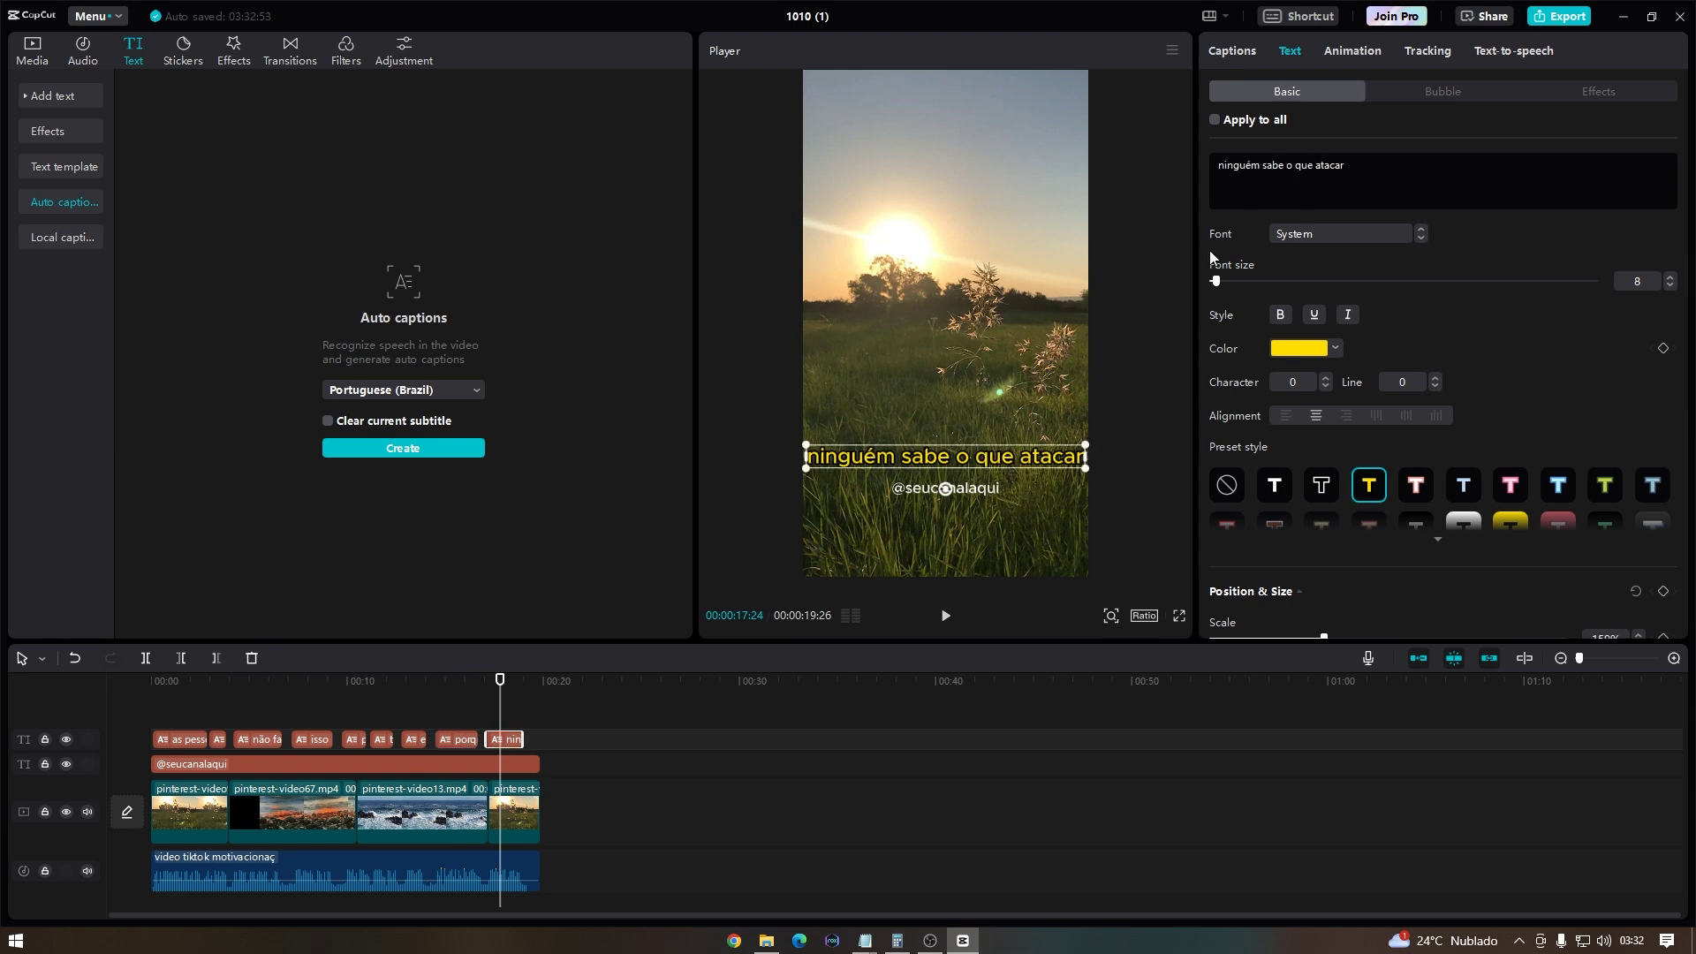
pyautogui.press('Return')
pyautogui.click(879, 745)
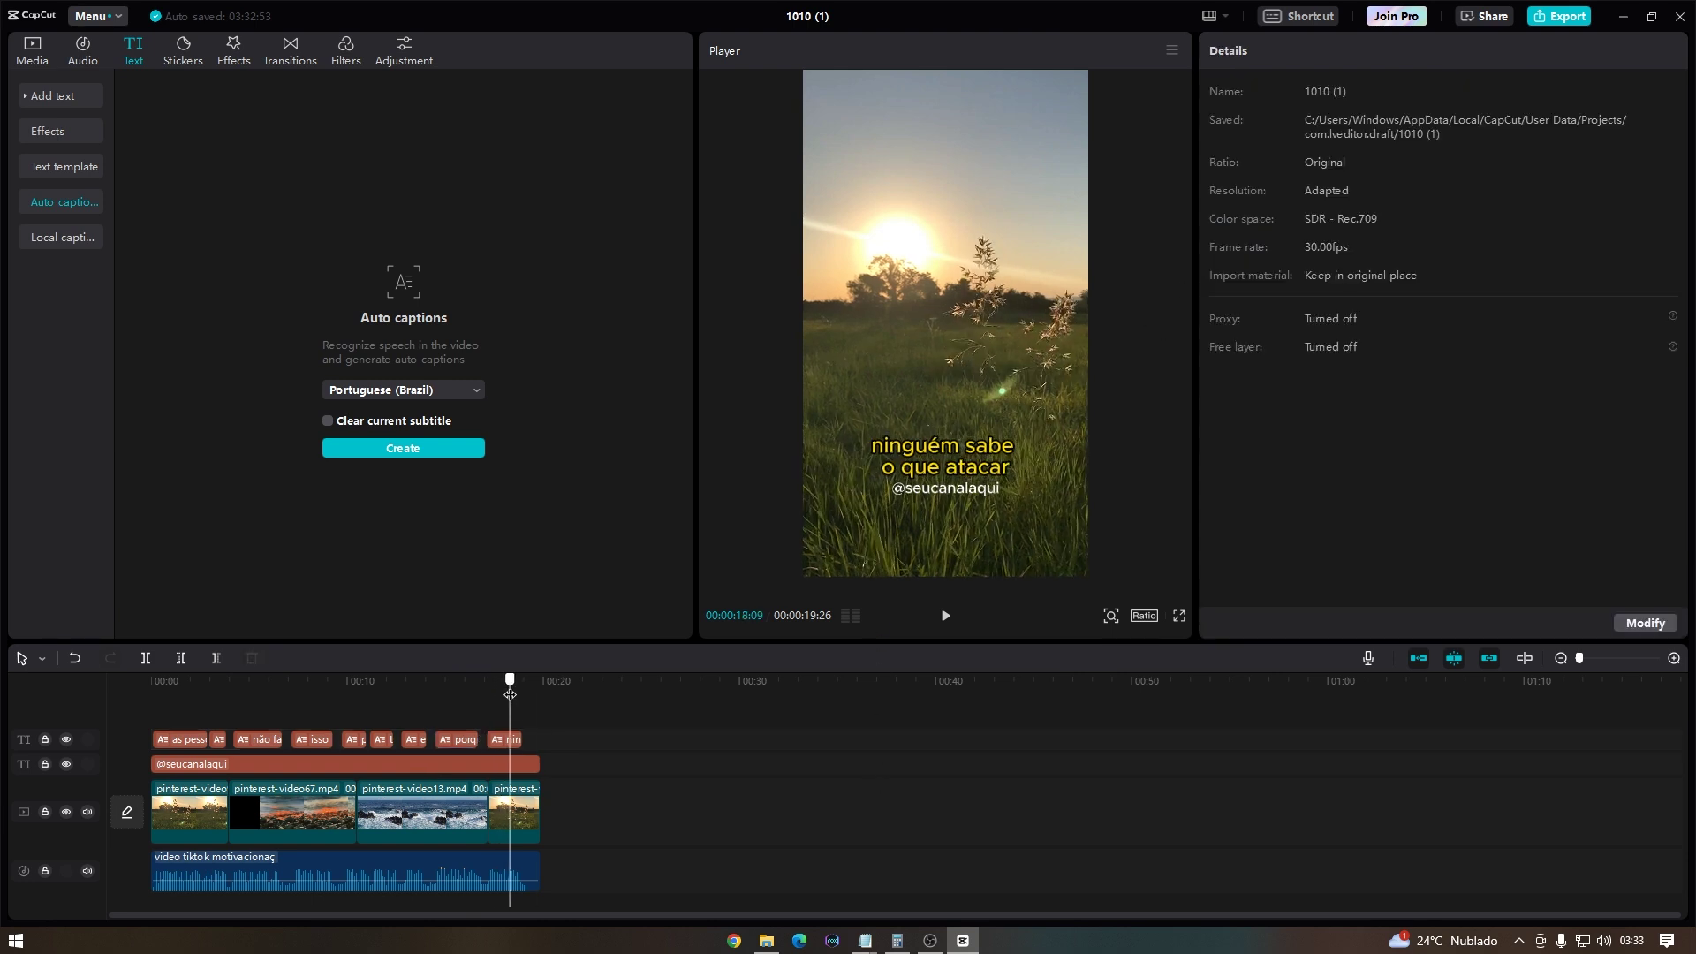
# Step: Play the video from the start and scrub through it to check the captions and channel text over the clips
pyautogui.click(521, 740)
pyautogui.press('Home')
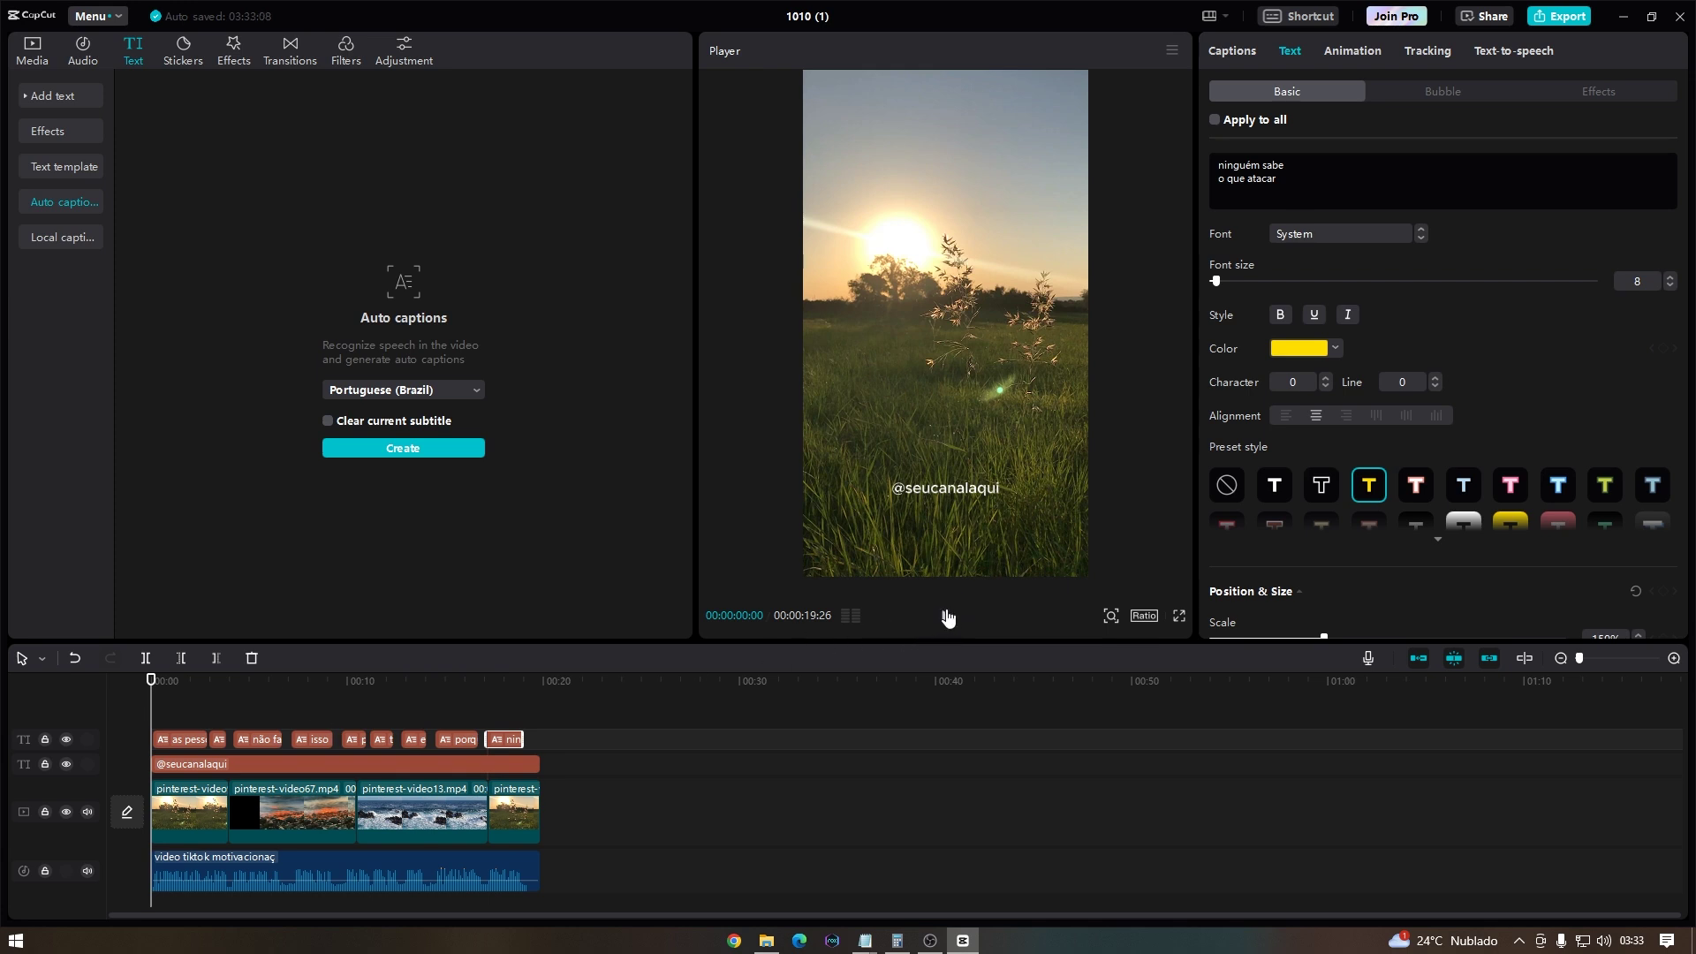
pyautogui.click(947, 616)
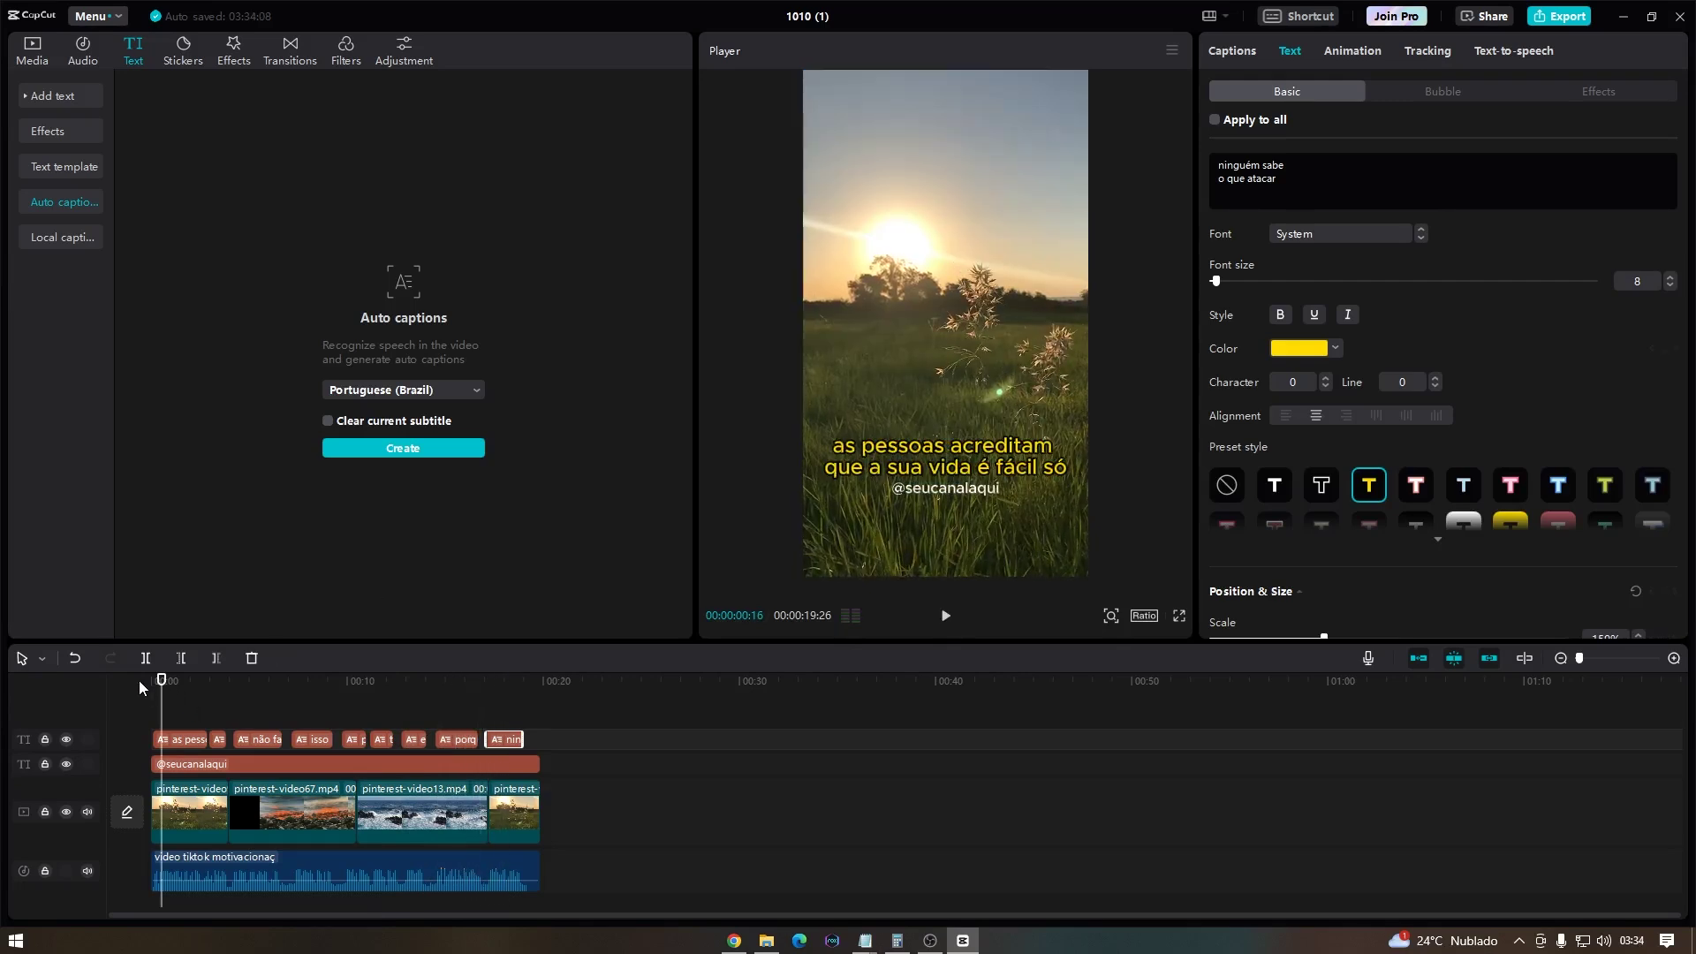
pyautogui.moveTo(164, 685); pyautogui.dragTo(364, 698)
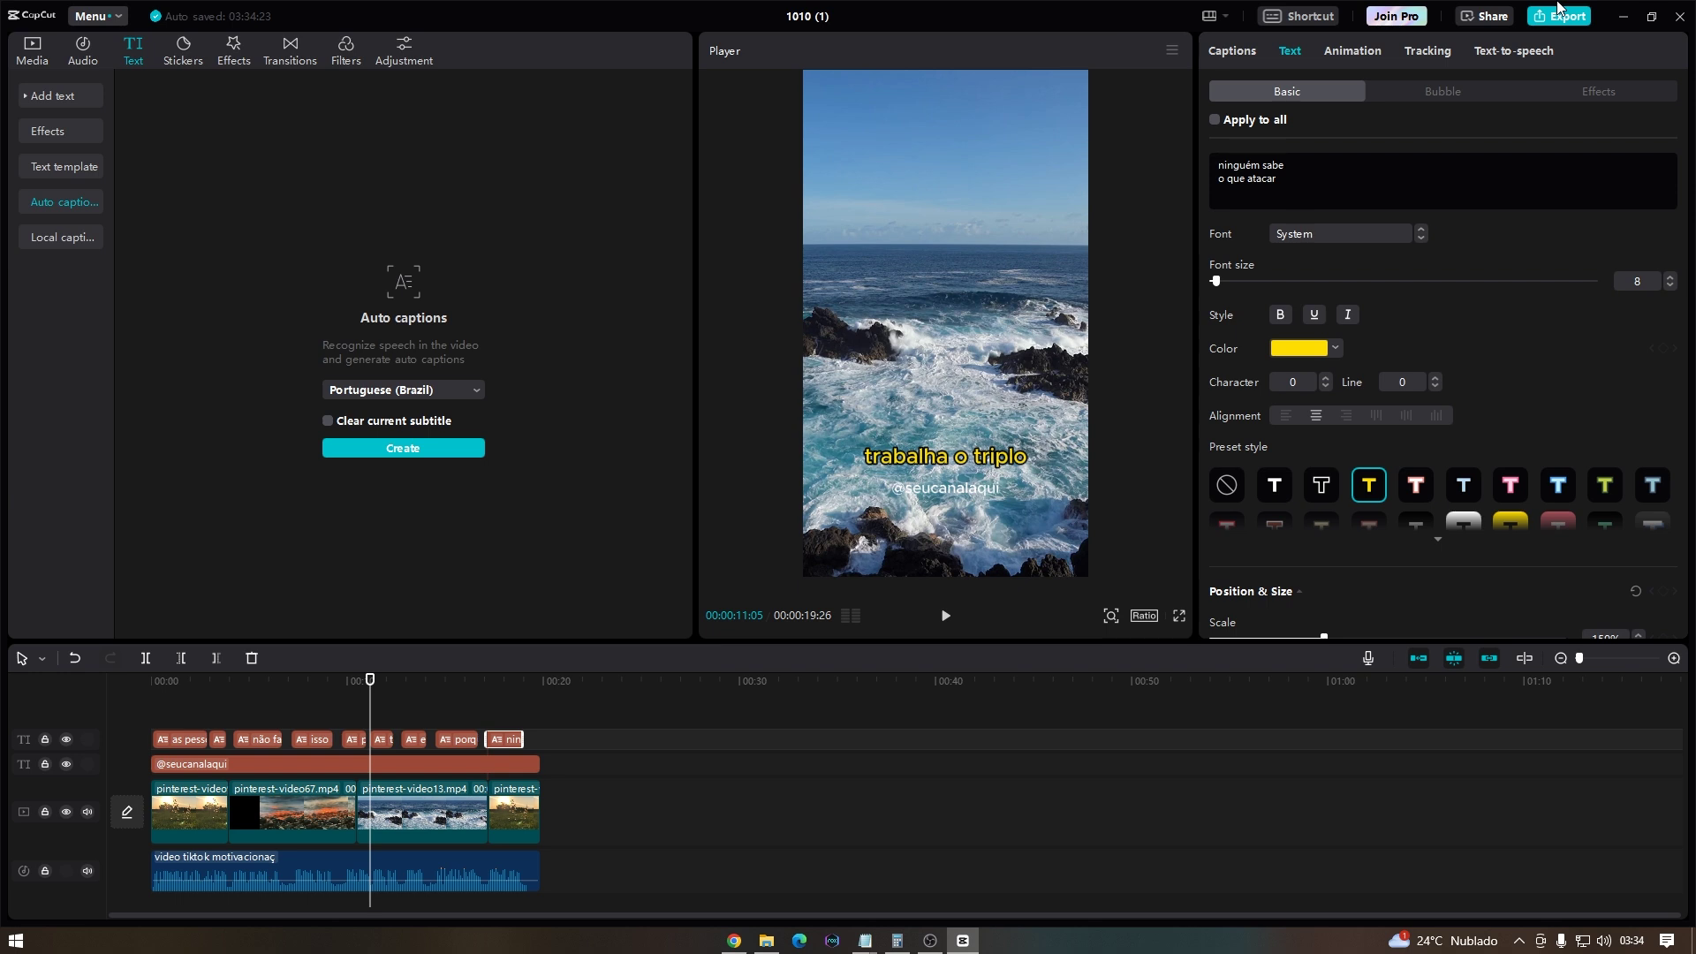
# Step: Switch to the Miro board and review the plan's steps, focusing on the motivational, series and podcast-cuts channel notes
pyautogui.click(1622, 13)
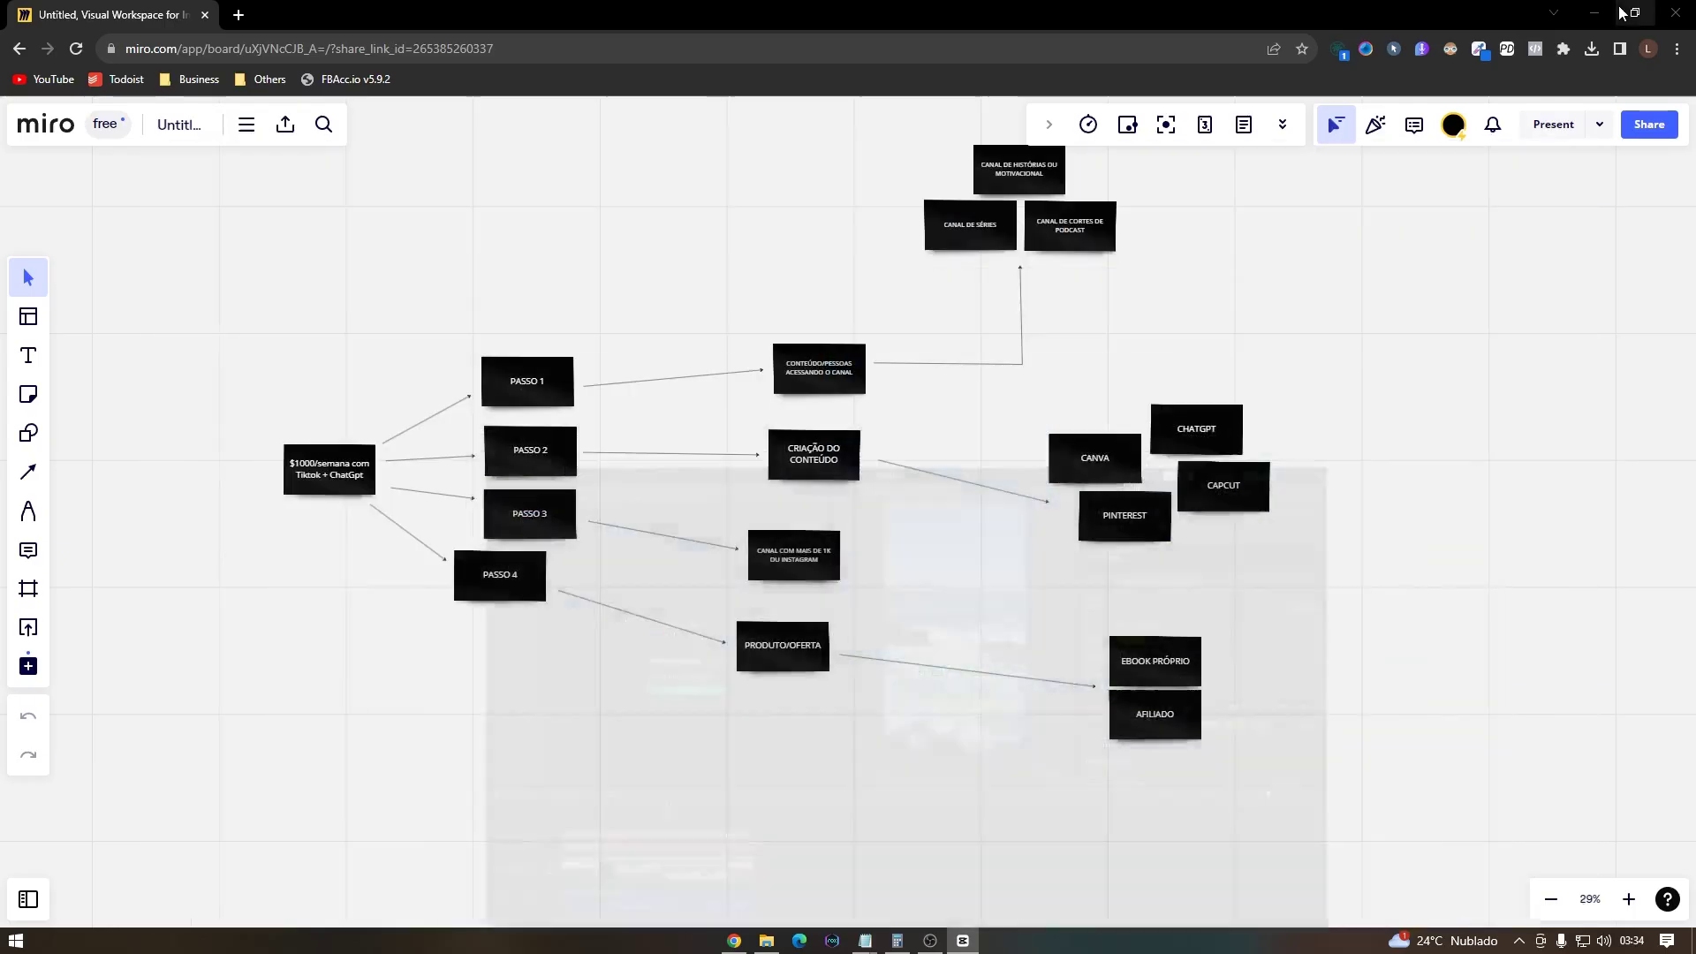
pyautogui.moveTo(731, 243); pyautogui.dragTo(583, 299)
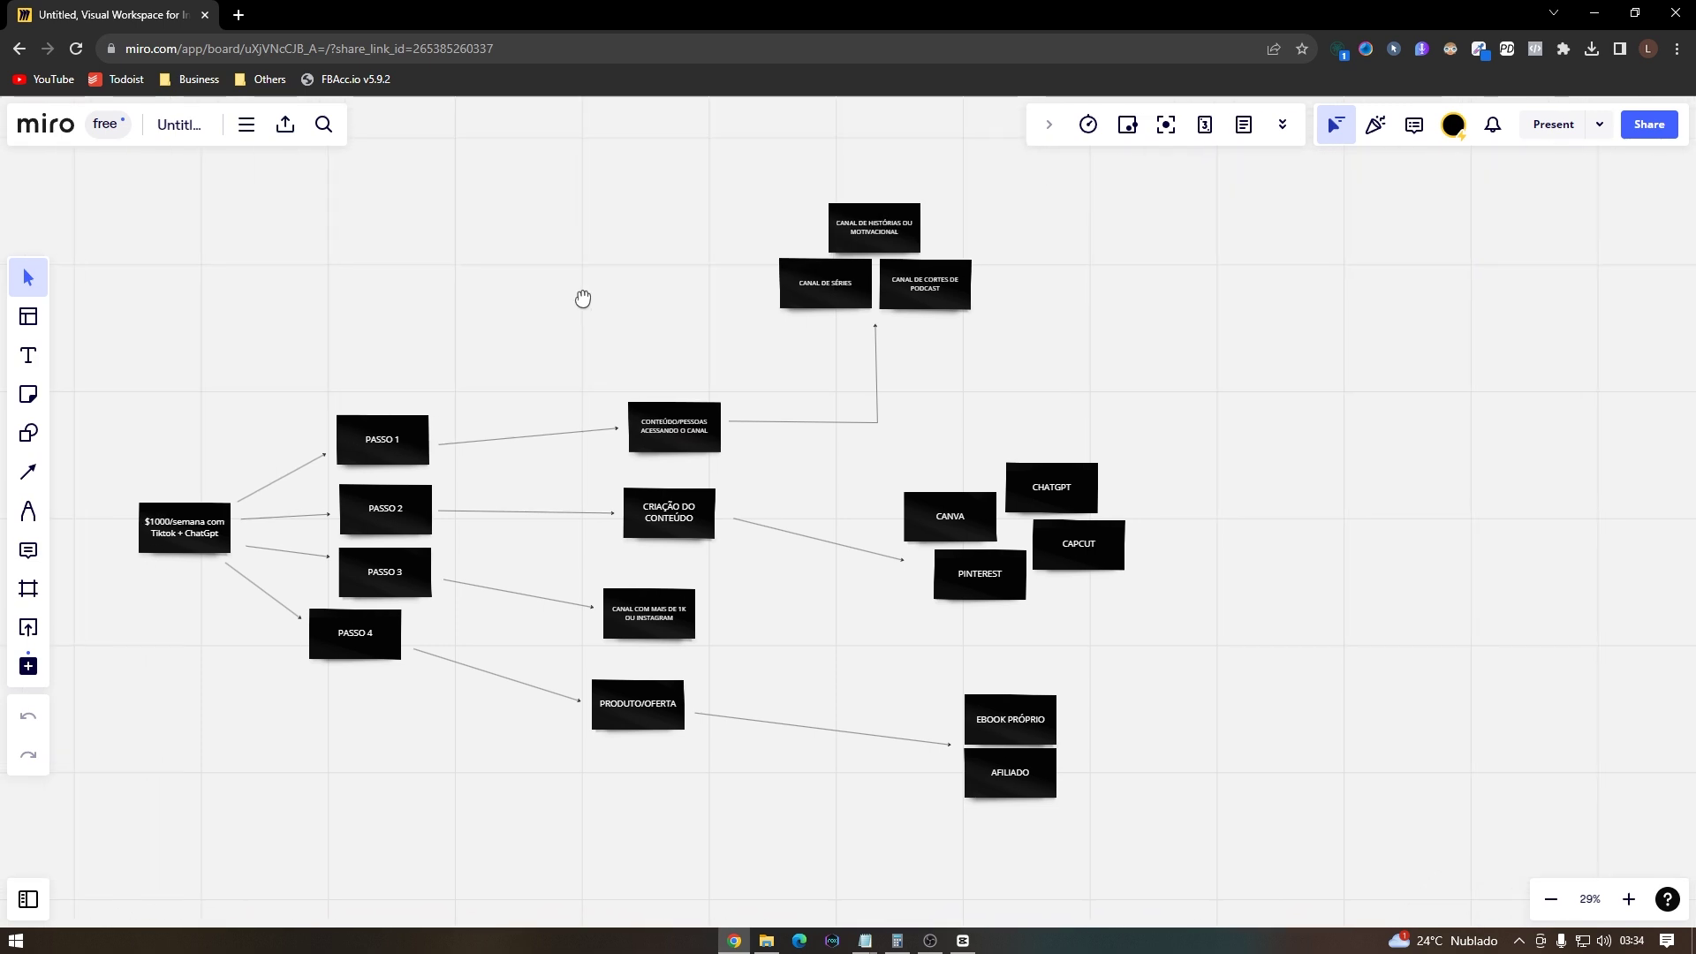
pyautogui.moveTo(771, 182); pyautogui.dragTo(963, 311)
pyautogui.moveTo(876, 473); pyautogui.dragTo(1201, 596)
pyautogui.click(1258, 571)
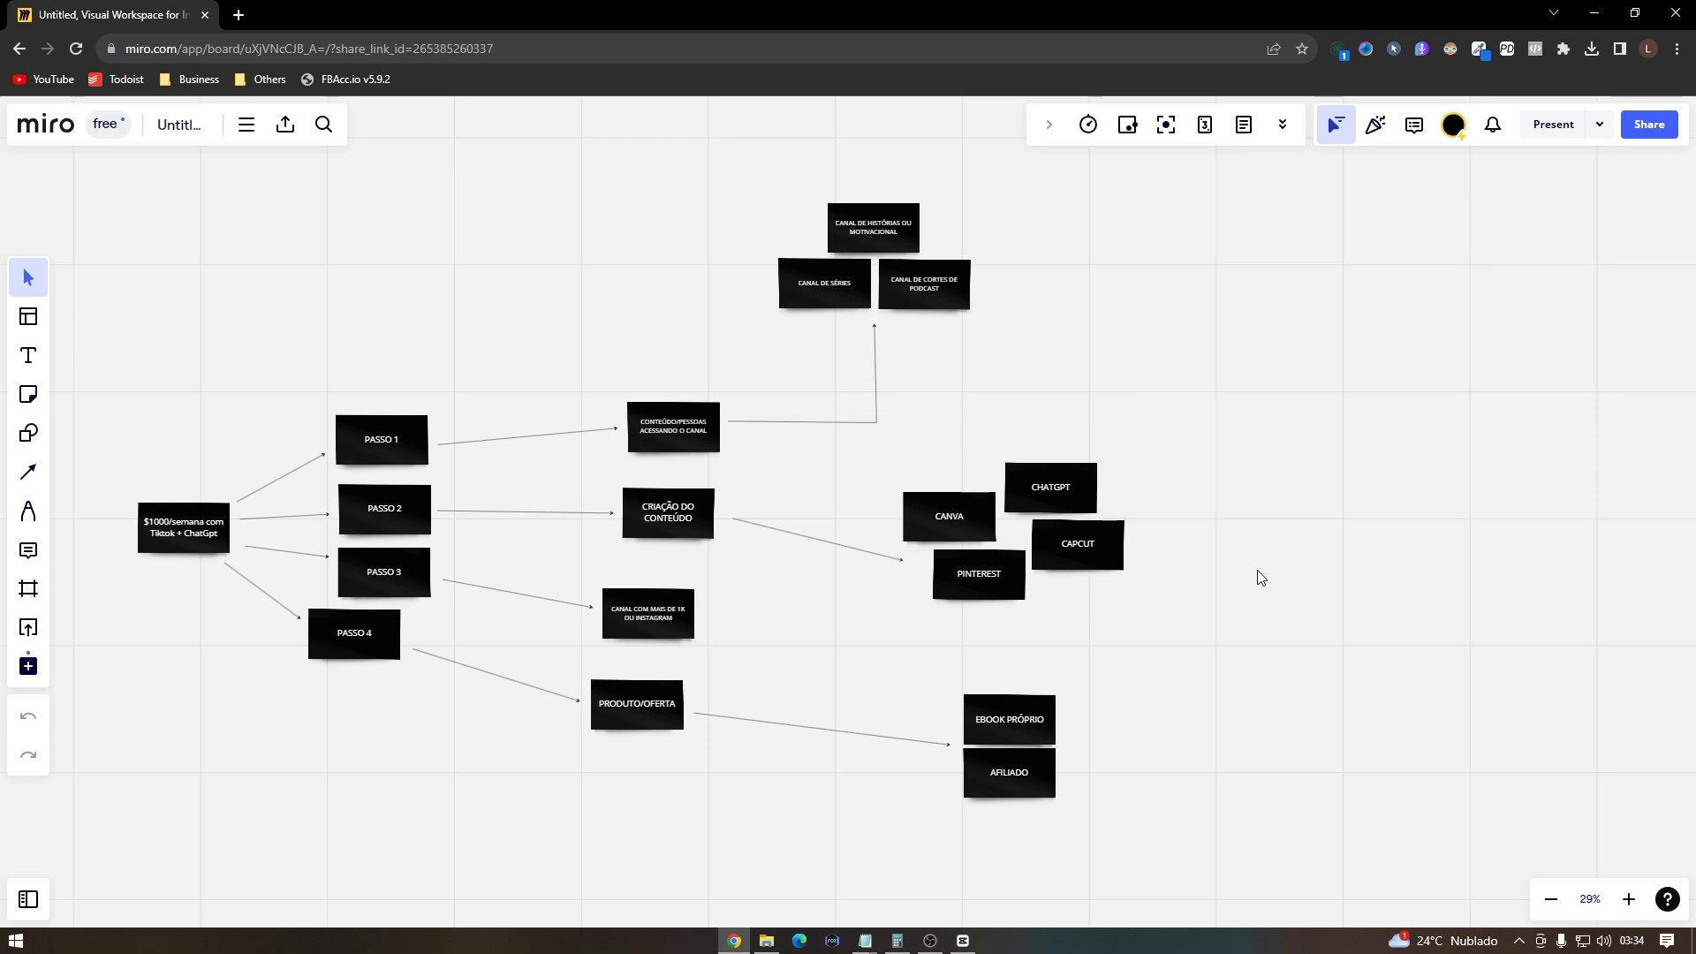
pyautogui.click(882, 230)
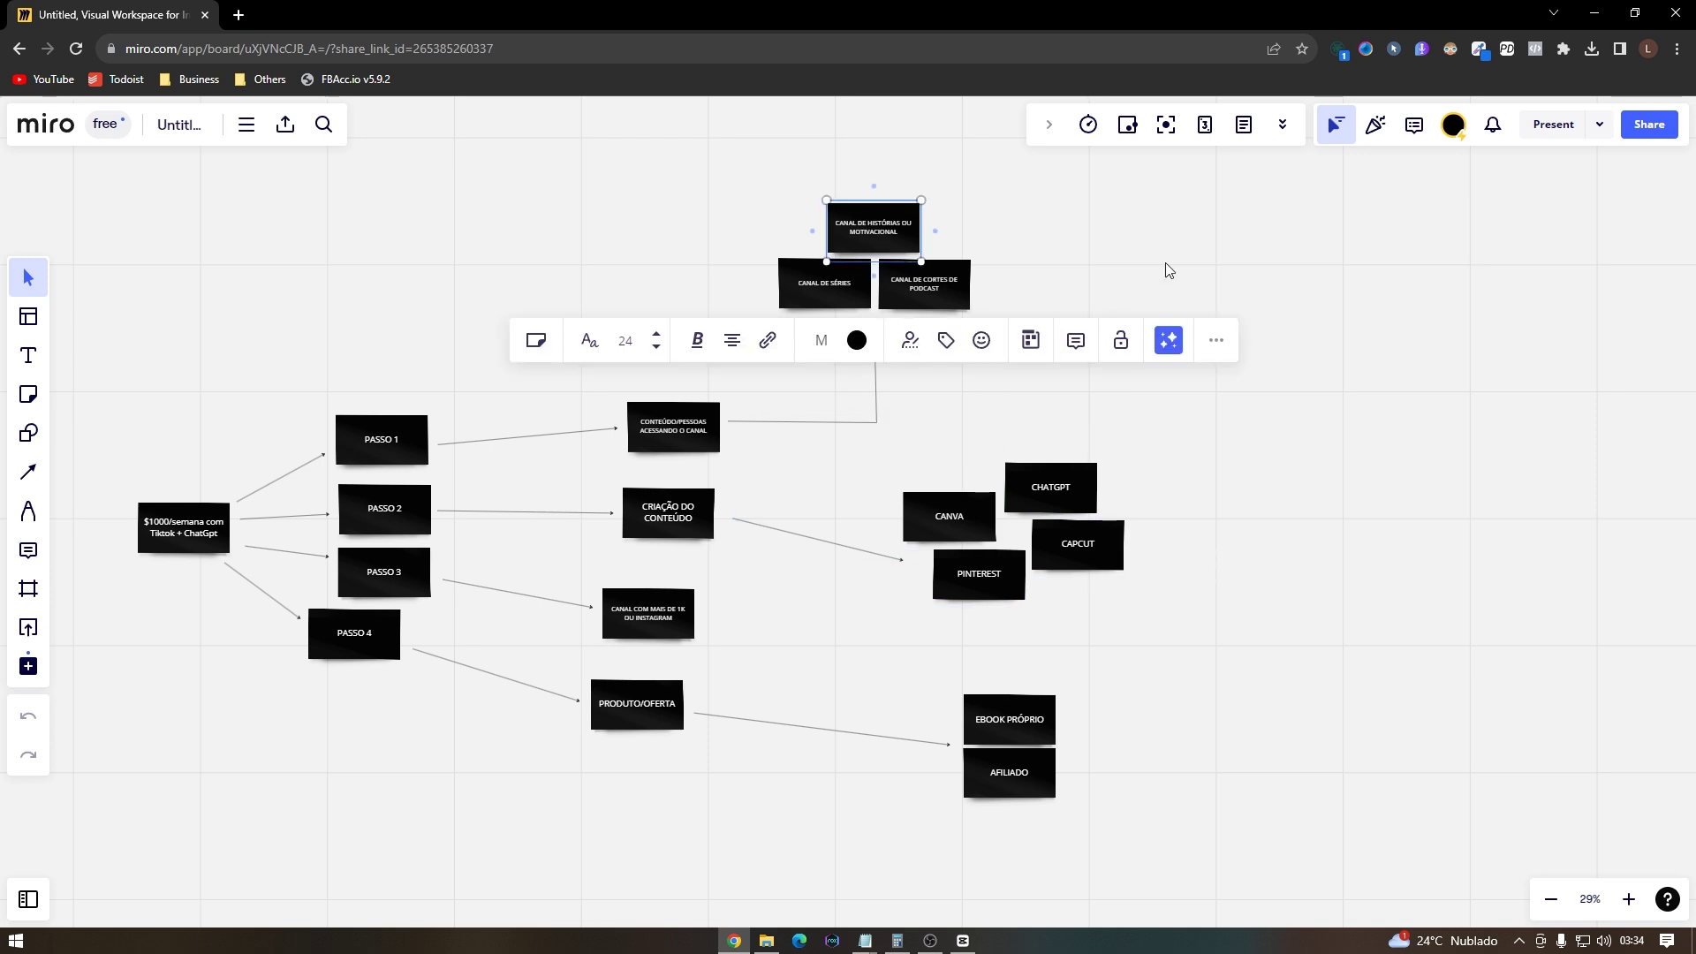
pyautogui.press('Tab')
pyautogui.scroll(1, 1085, 330)
pyautogui.scroll(1, 1084, 331)
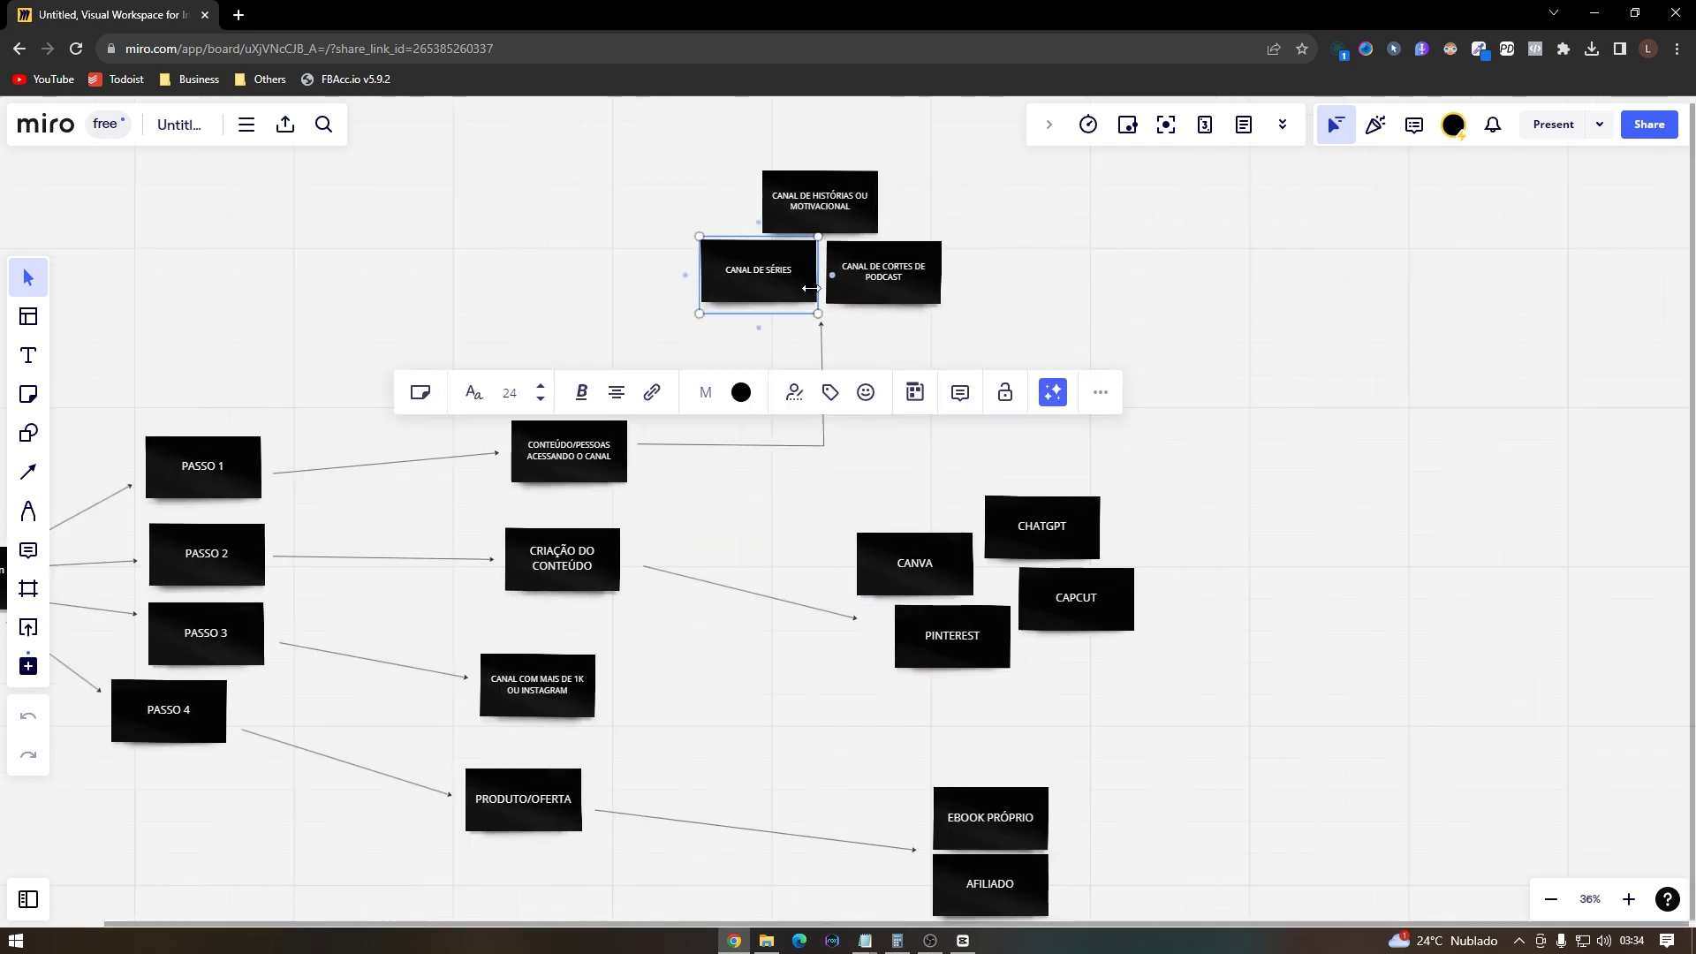
pyautogui.click(1063, 286)
pyautogui.moveTo(989, 364); pyautogui.dragTo(987, 342)
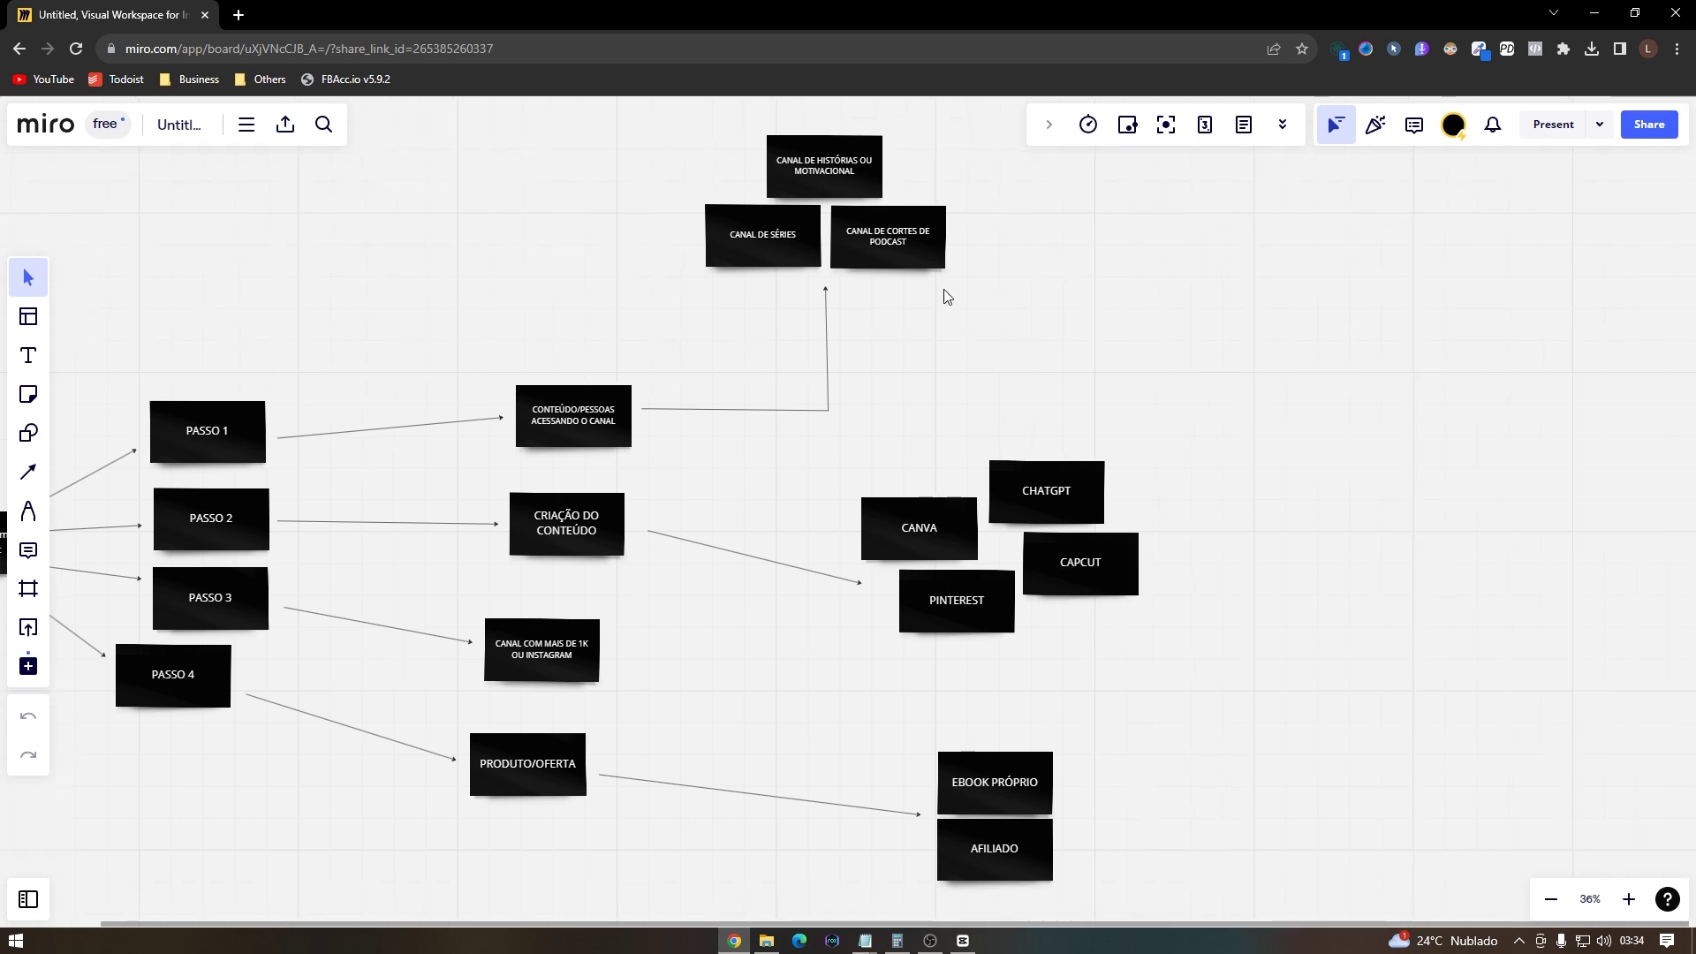
pyautogui.click(916, 259)
pyautogui.click(761, 242)
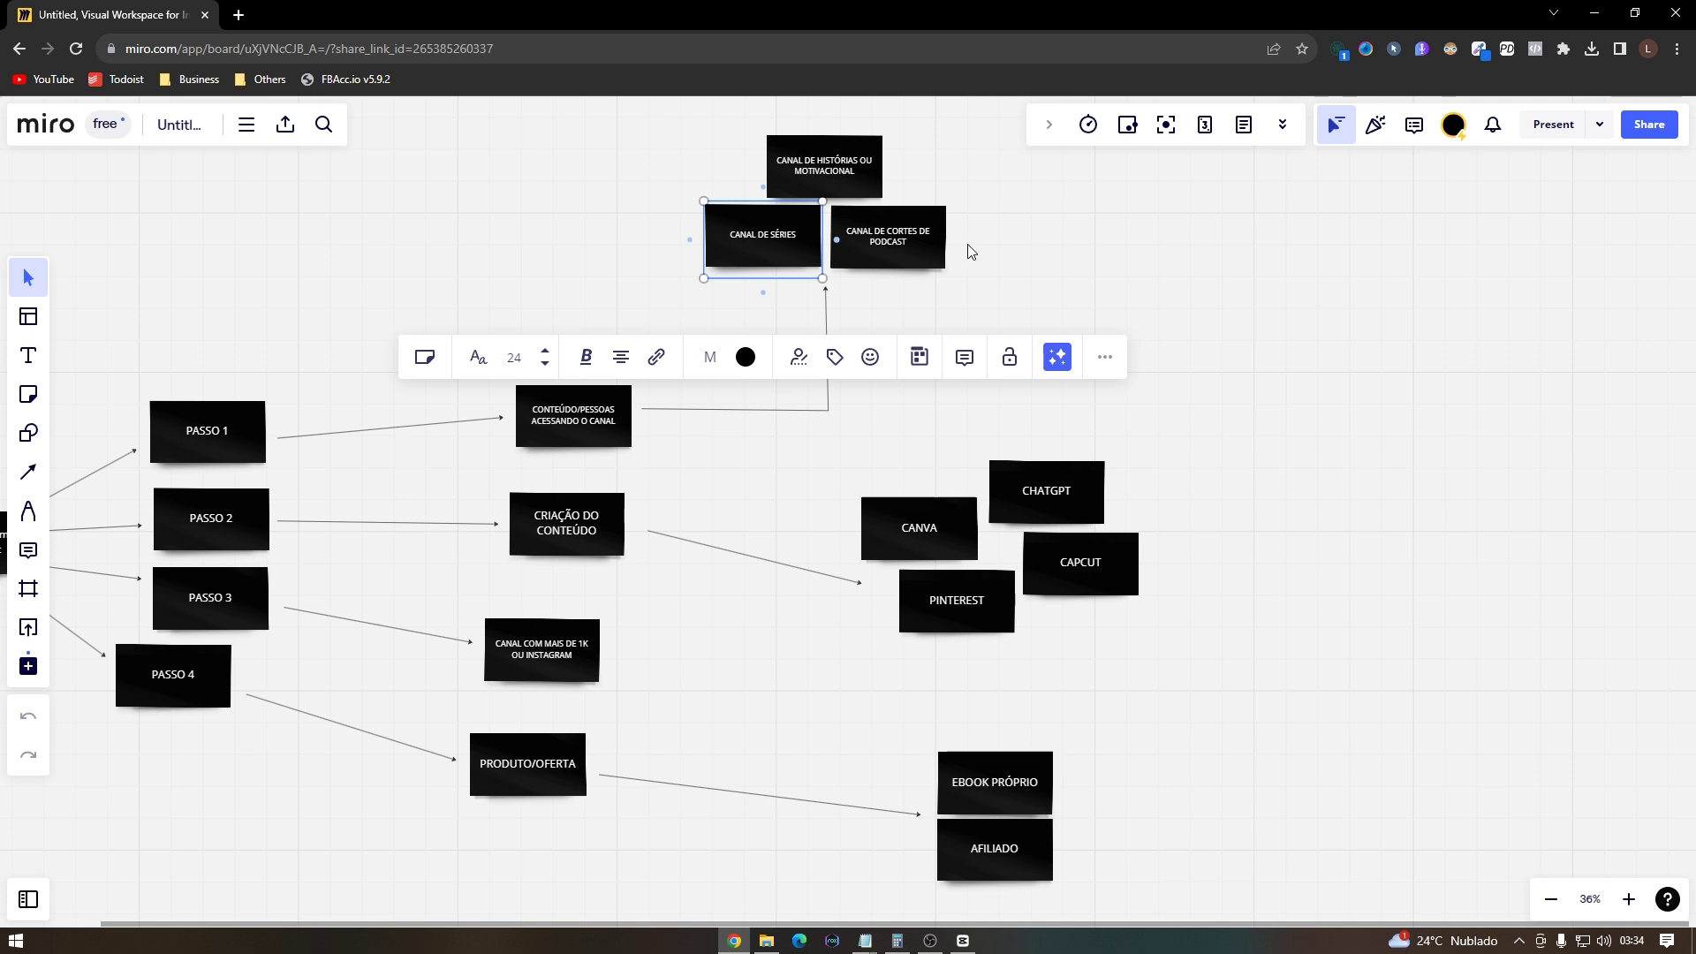
pyautogui.click(1025, 307)
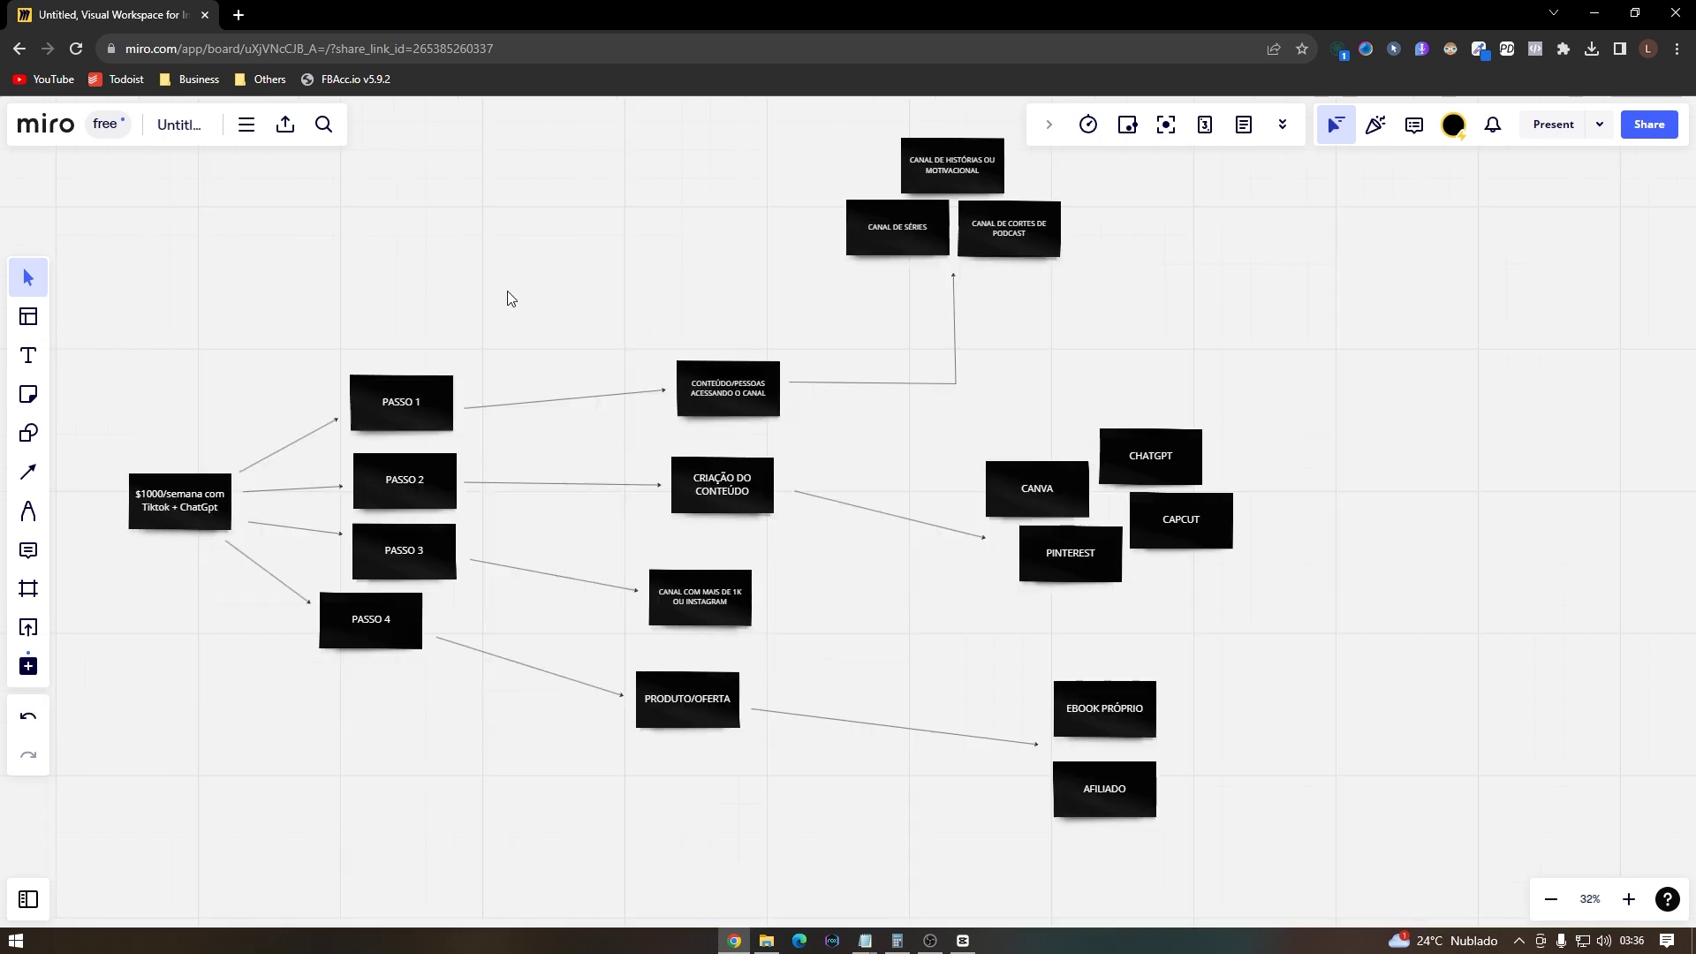